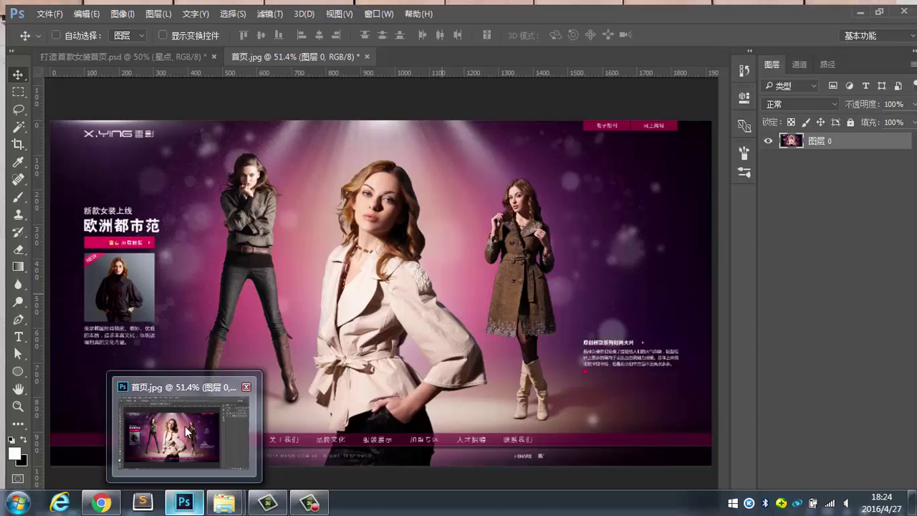
Bring the Photoshop window showing the 首页.jpg reference image to the front.
{"action": "left_click", "coordinate": [185, 426]}
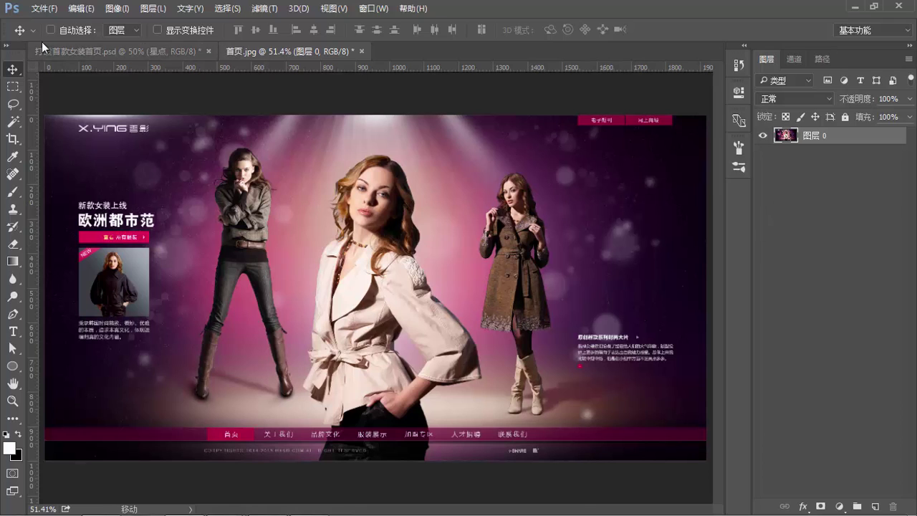
Create a new white RGB document, 1920×1000 pixels at 72 ppi.
{"action": "left_click", "coordinate": [48, 9]}
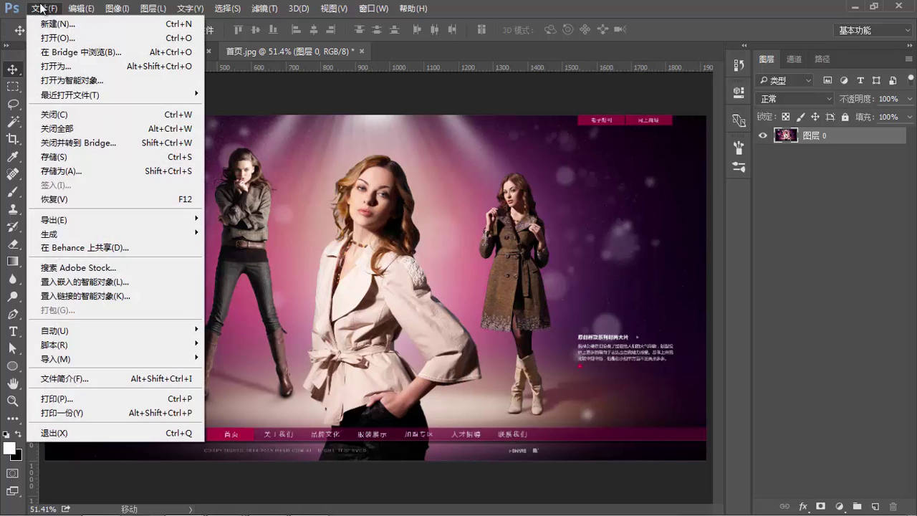
{"action": "left_click", "coordinate": [45, 23]}
{"action": "left_click", "coordinate": [442, 175]}
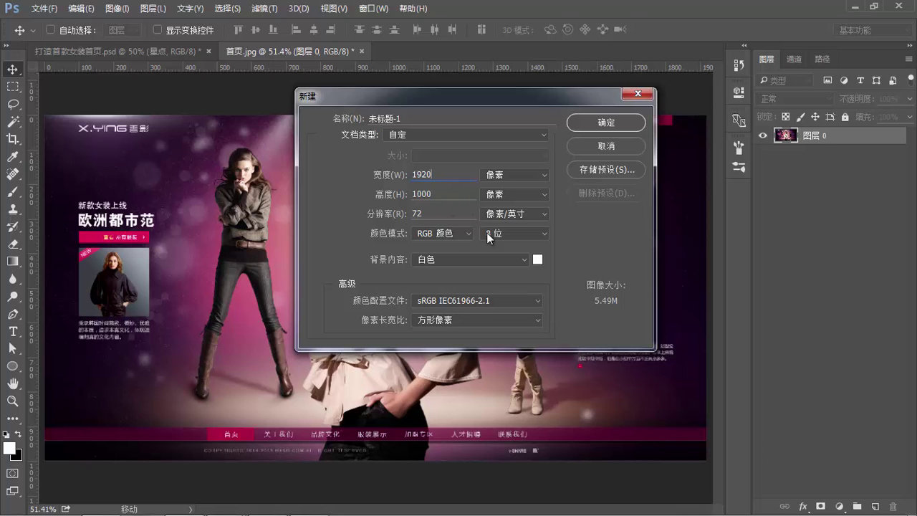
{"action": "left_click", "coordinate": [589, 124]}
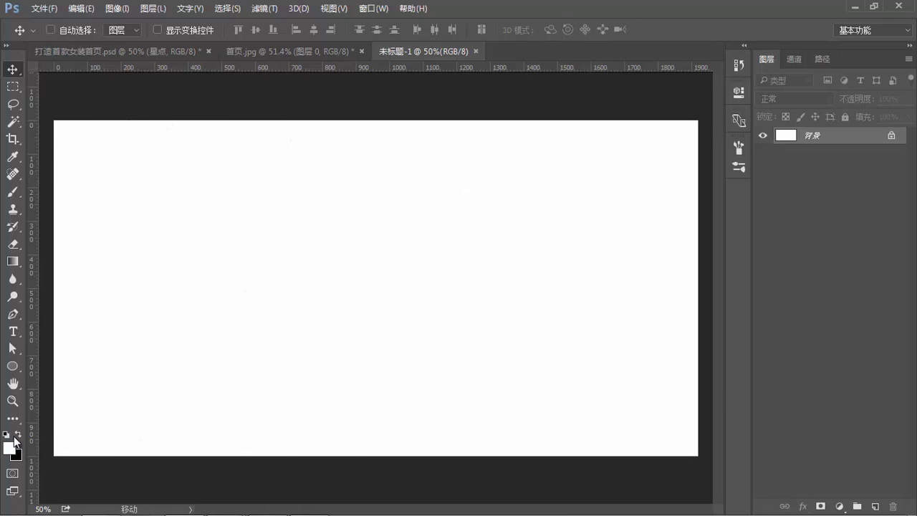
Fill the canvas dark, sample #0c010f from 首页.jpg as foreground, then open ruler preferences.
{"action": "key", "text": "ctrl+Delete"}
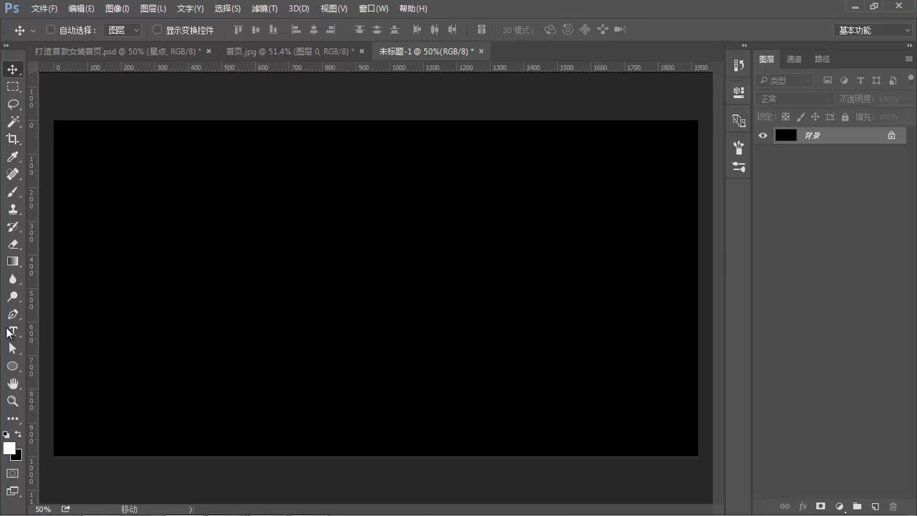
{"action": "left_click", "coordinate": [276, 54]}
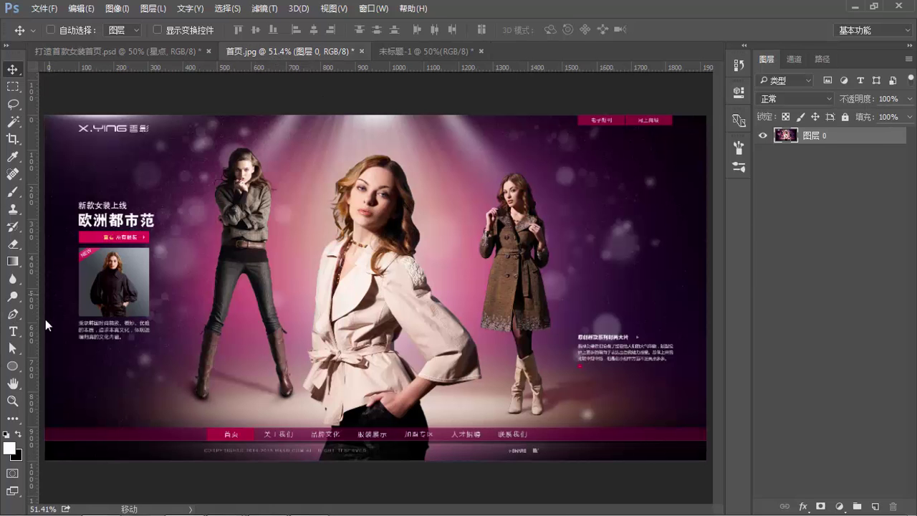
{"action": "left_click", "coordinate": [9, 448]}
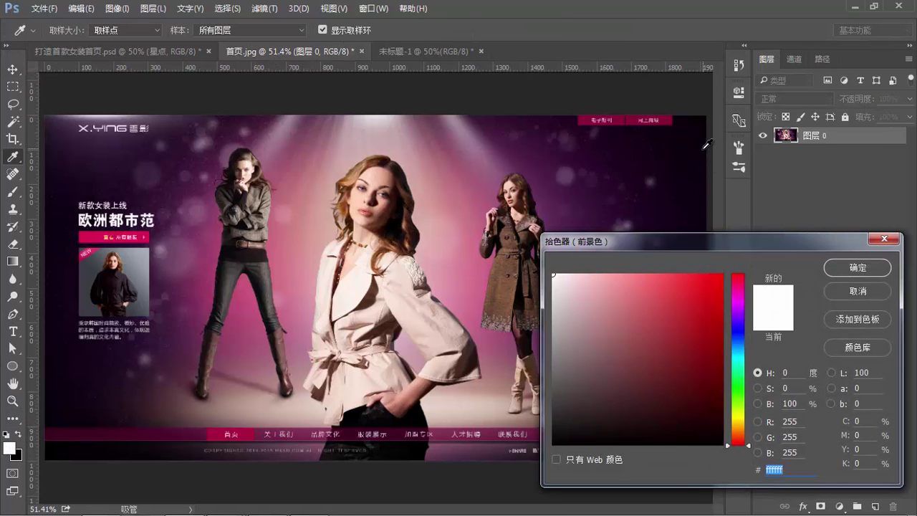
{"action": "left_click", "coordinate": [703, 148]}
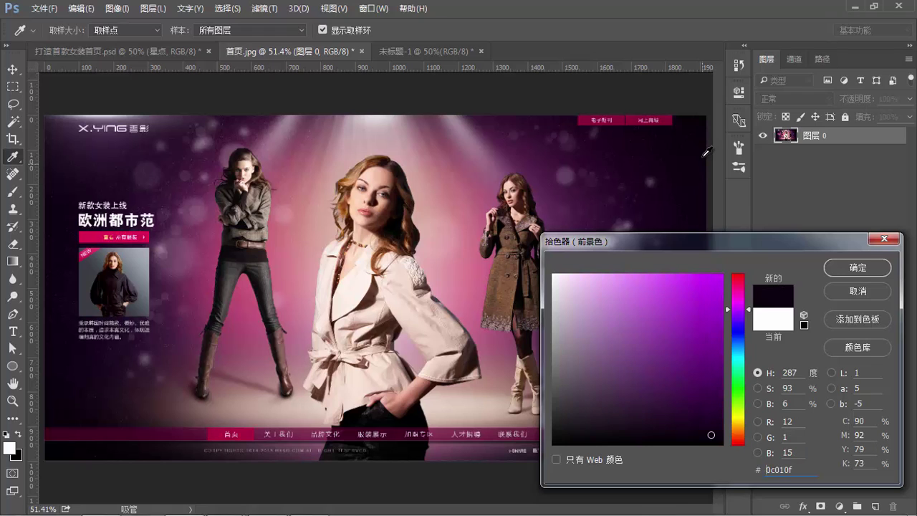
{"action": "left_click", "coordinate": [843, 273]}
{"action": "left_click", "coordinate": [441, 58]}
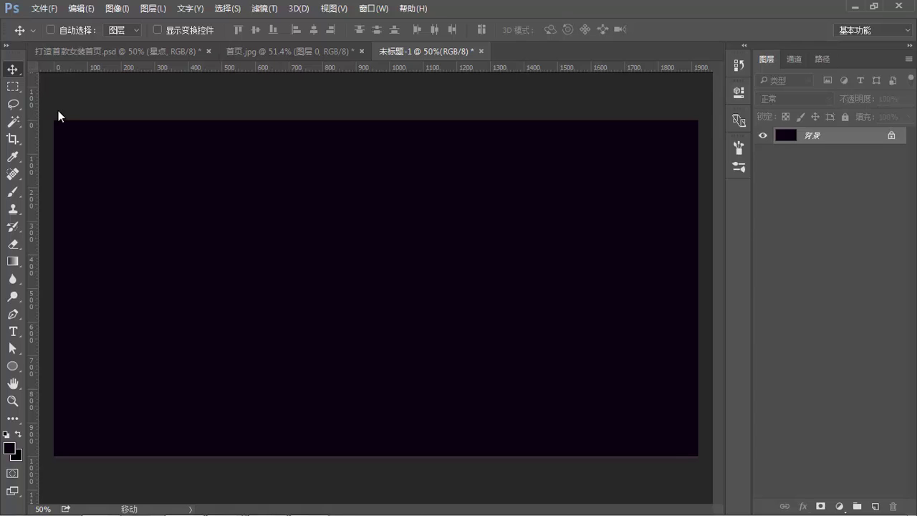
{"action": "key", "text": "ctrl+k"}
Unlock the background as 图层 0 and snap a vertical guide to the 960 px centre.
{"action": "left_click", "coordinate": [673, 87]}
{"action": "left_click_drag", "start_coordinate": [34, 115], "coordinate": [370, 183]}
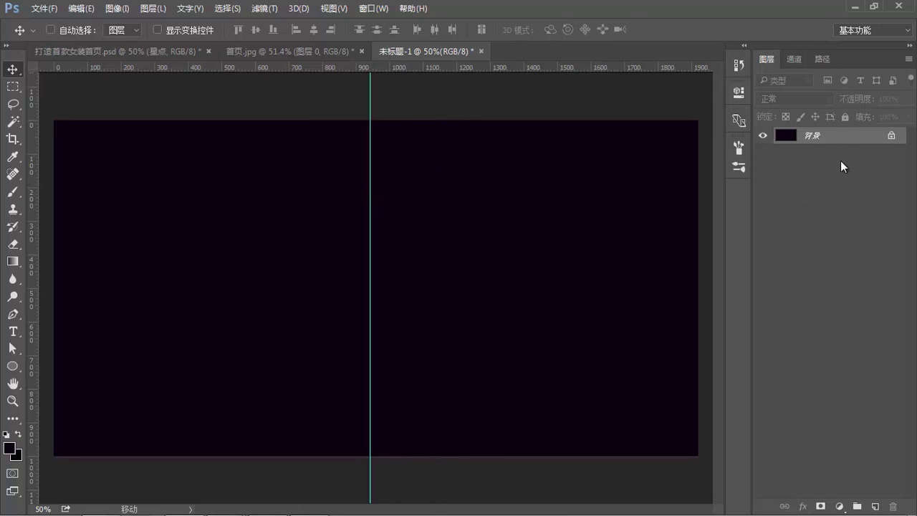
{"action": "double_click", "coordinate": [840, 141]}
{"action": "key", "text": "Return"}
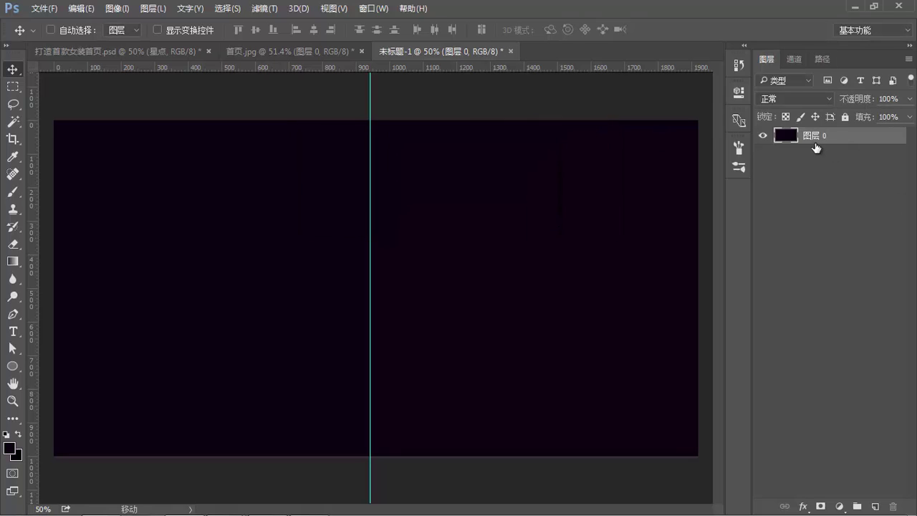
{"action": "key", "text": "ctrl+t"}
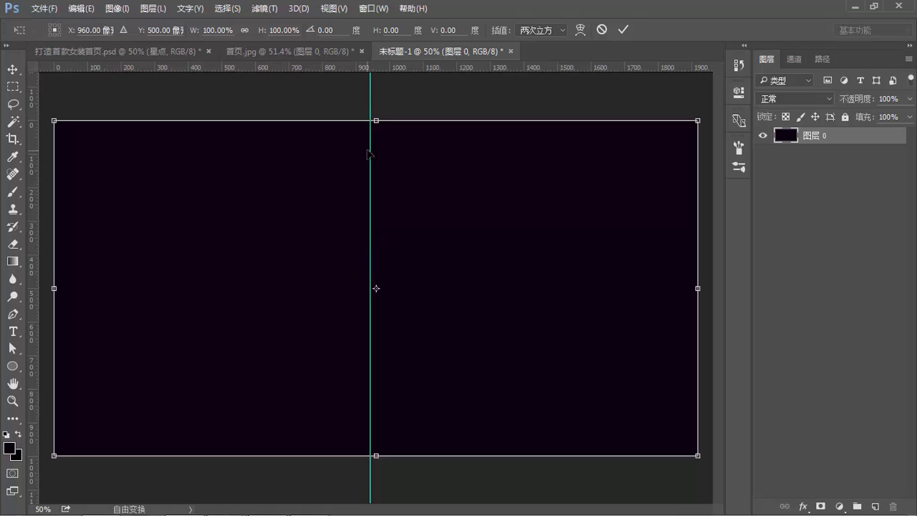
{"action": "mouse_move", "coordinate": [32, 129]}
{"action": "left_mouse_down"}
{"action": "mouse_move", "coordinate": [379, 156]}
{"action": "mouse_move", "coordinate": [72, 48]}
{"action": "left_mouse_up"}
{"action": "key", "text": "Return"}
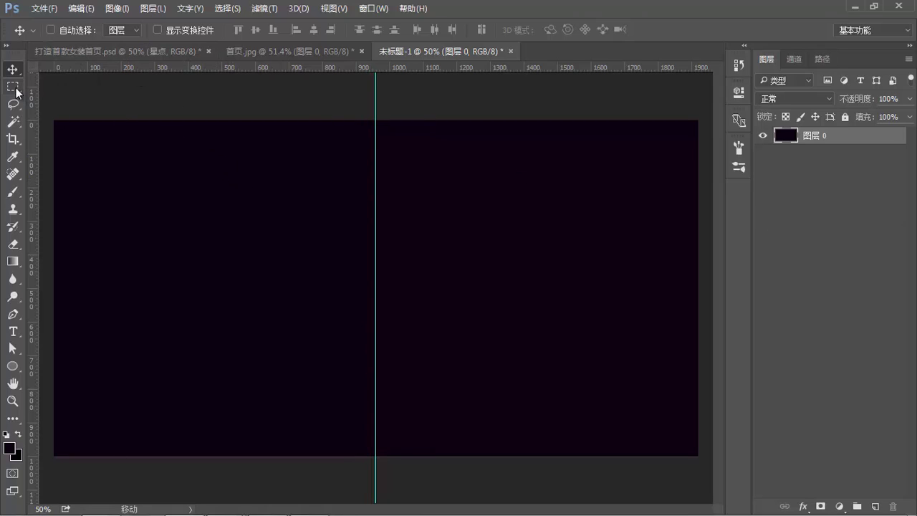
Place a fixed 1200×540 rectangular selection centred on the middle guide.
{"action": "left_click_drag", "start_coordinate": [13, 87], "coordinate": [57, 87]}
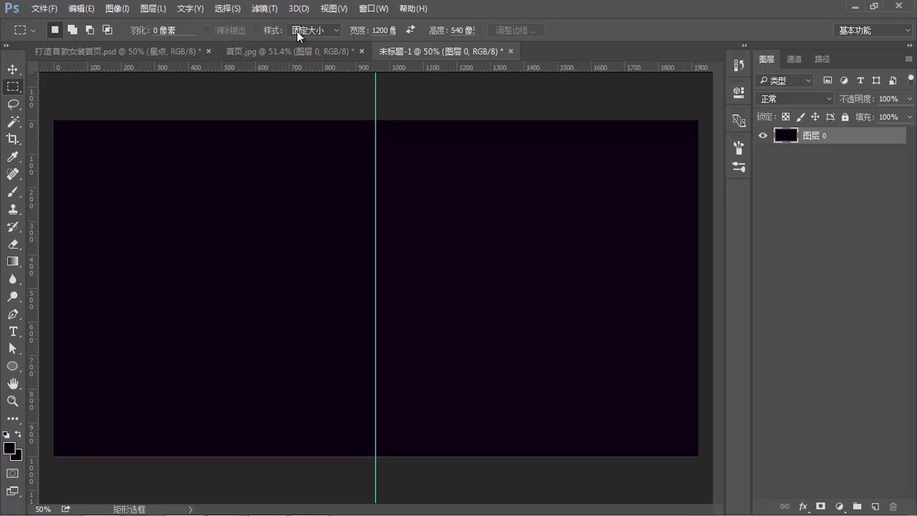
{"action": "left_click", "coordinate": [213, 153]}
{"action": "mouse_move", "coordinate": [536, 216]}
{"action": "left_mouse_down"}
{"action": "mouse_move", "coordinate": [486, 197]}
{"action": "mouse_move", "coordinate": [496, 198]}
{"action": "left_mouse_up"}
Add guides at the selection edges (360 and 1560 px), deselect, and show 首页.jpg.
{"action": "left_click_drag", "start_coordinate": [36, 107], "coordinate": [175, 108]}
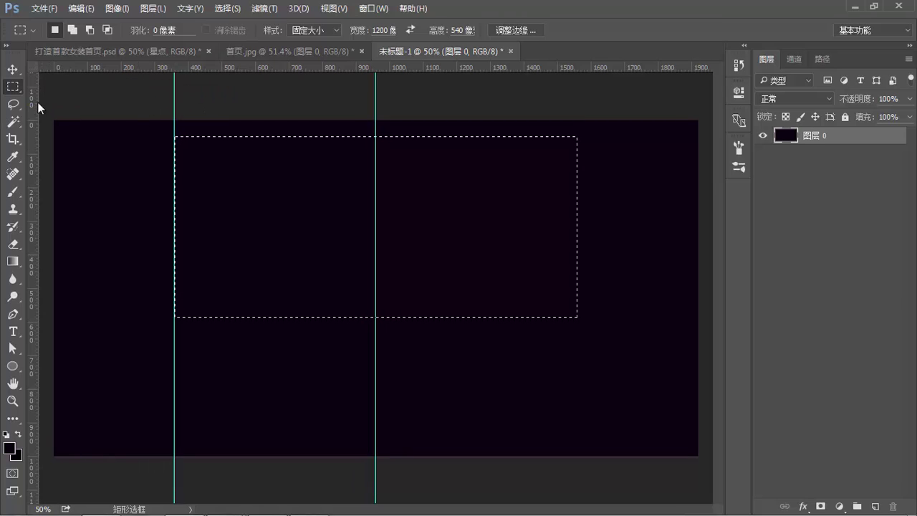
{"action": "left_click_drag", "start_coordinate": [36, 104], "coordinate": [577, 208]}
{"action": "key", "text": "ctrl+d"}
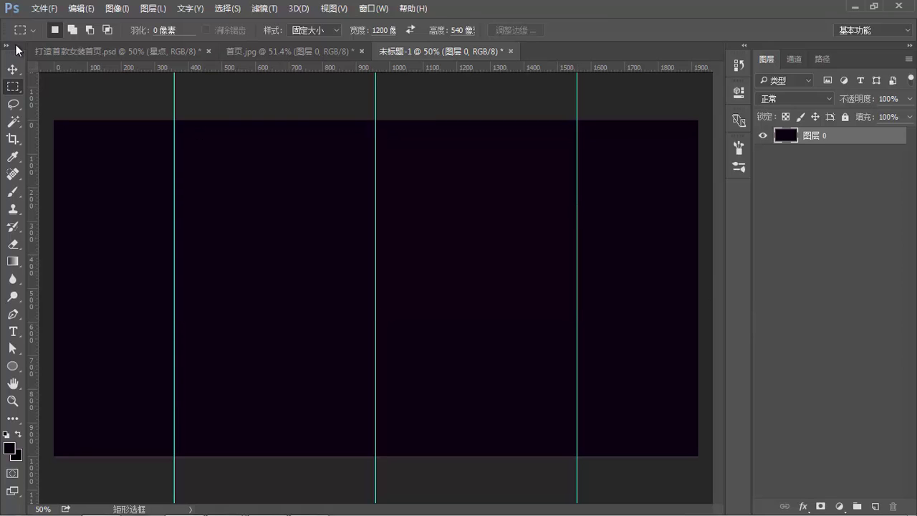
{"action": "left_click", "coordinate": [275, 48]}
{"action": "left_click", "coordinate": [13, 69]}
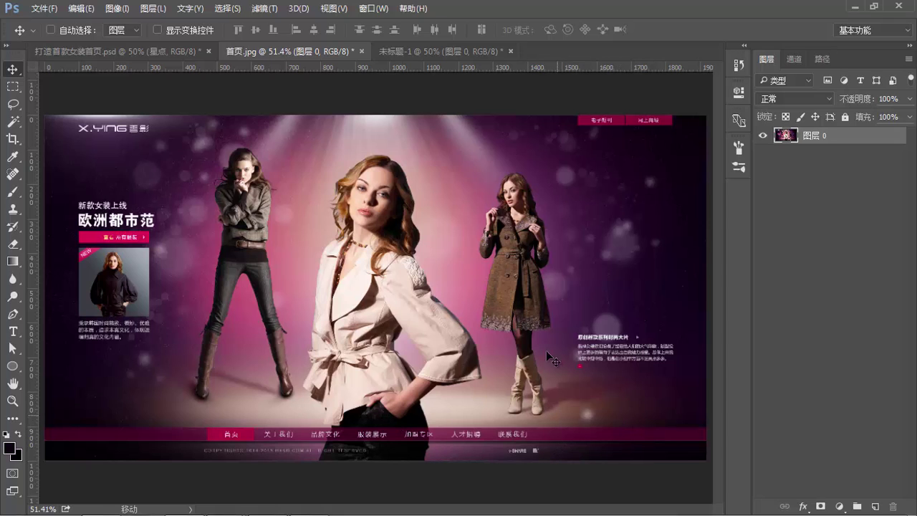
Sample the purple #4c2f45 from 首页.jpg as the foreground colour.
{"action": "left_click", "coordinate": [442, 52]}
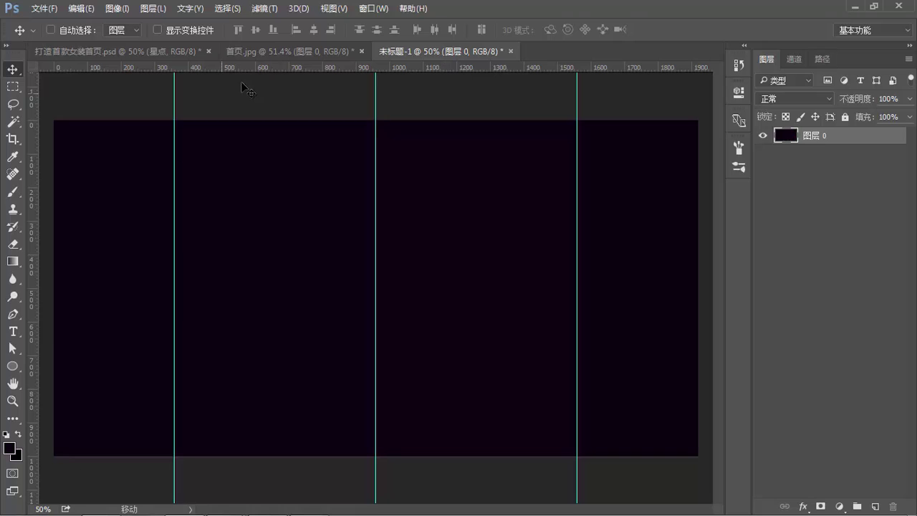
{"action": "left_click", "coordinate": [292, 52]}
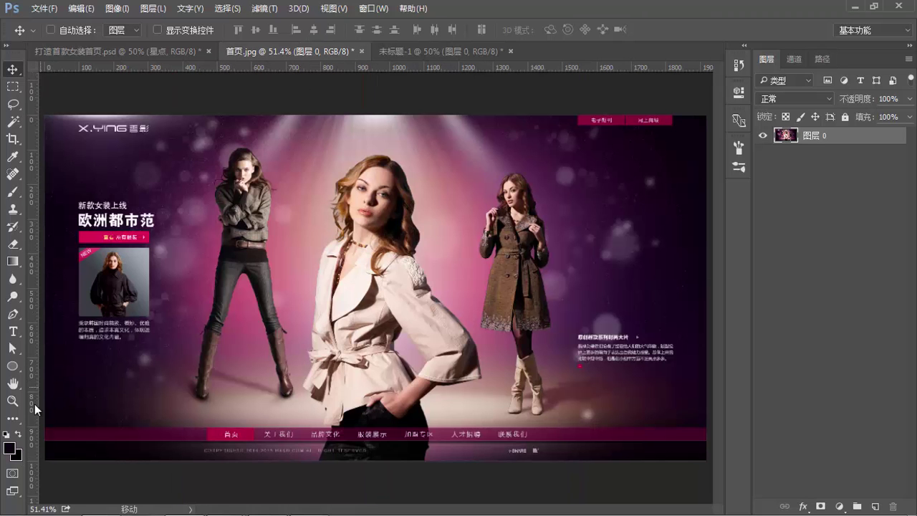
{"action": "left_click", "coordinate": [11, 449]}
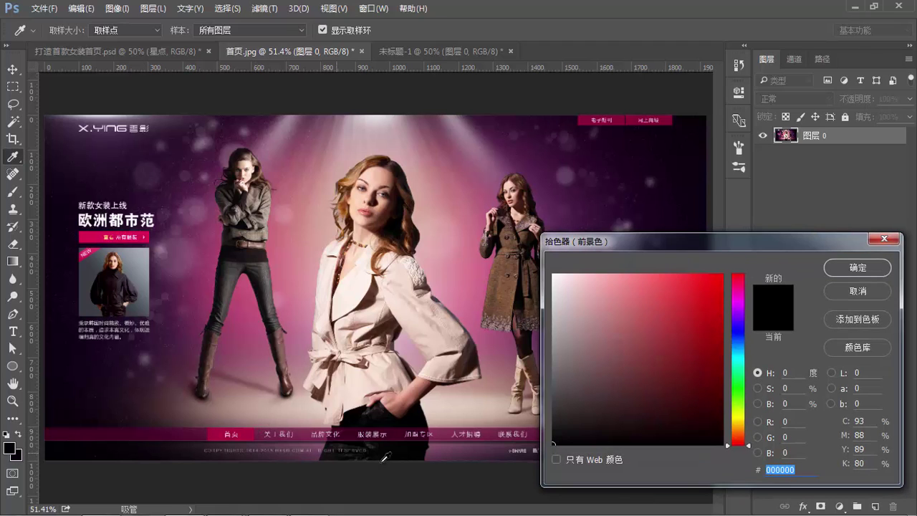
{"action": "left_click", "coordinate": [458, 447]}
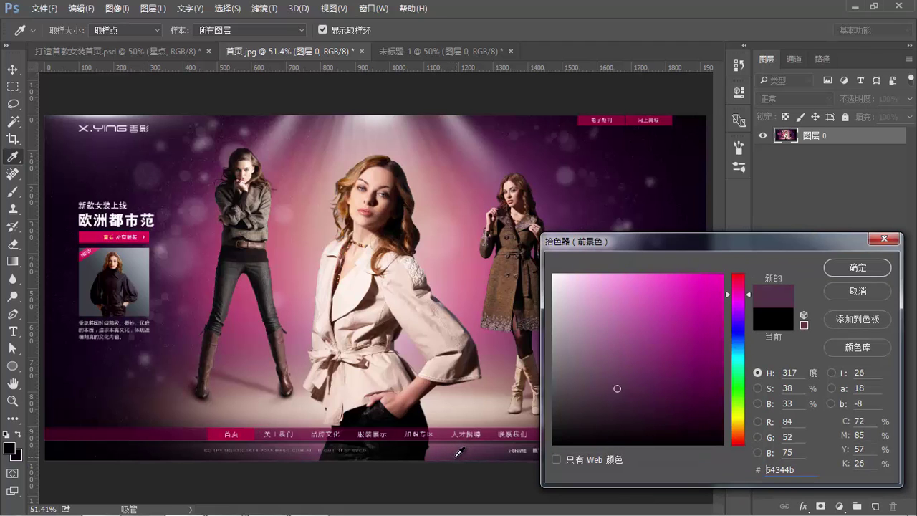
{"action": "left_click", "coordinate": [856, 267]}
{"action": "left_click", "coordinate": [435, 56]}
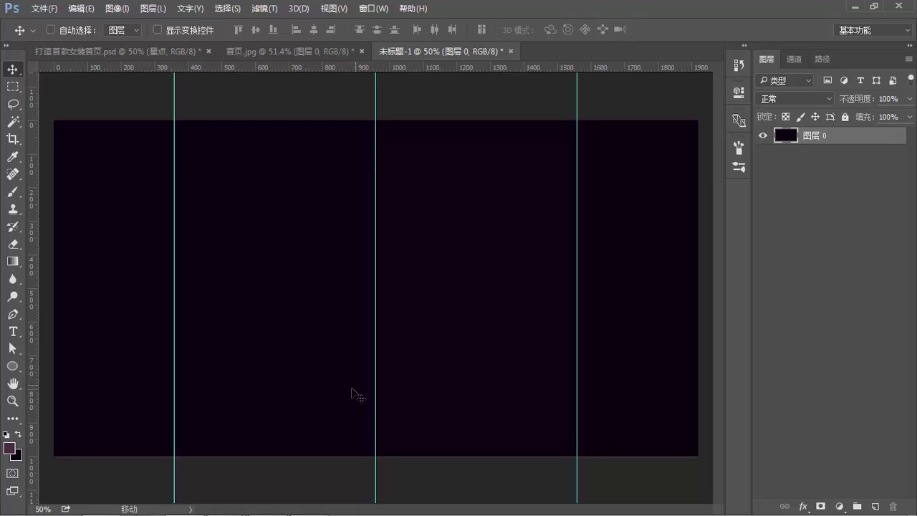
Draw a wide ellipse between the content guides near the bottom and flatten it to 72 px.
{"action": "left_click", "coordinate": [13, 367]}
{"action": "right_click", "coordinate": [13, 366]}
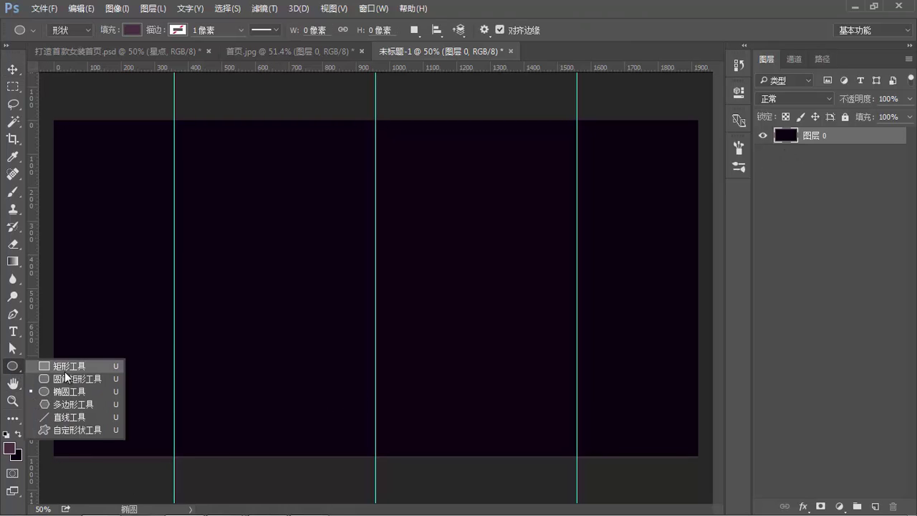
{"action": "left_click", "coordinate": [66, 392]}
{"action": "mouse_move", "coordinate": [174, 417]}
{"action": "left_mouse_down"}
{"action": "mouse_move", "coordinate": [577, 465]}
{"action": "mouse_move", "coordinate": [576, 449]}
{"action": "left_mouse_up"}
{"action": "key", "text": "v"}
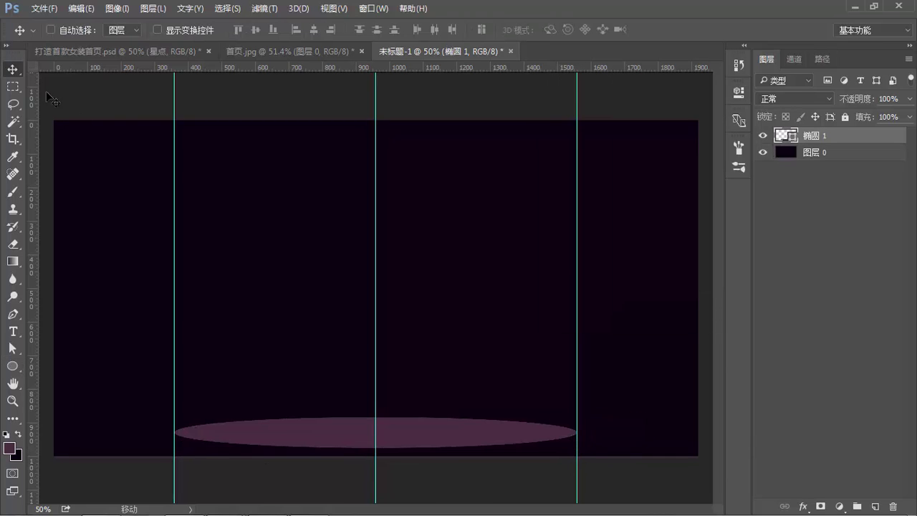
{"action": "left_click_drag", "start_coordinate": [434, 429], "coordinate": [436, 427]}
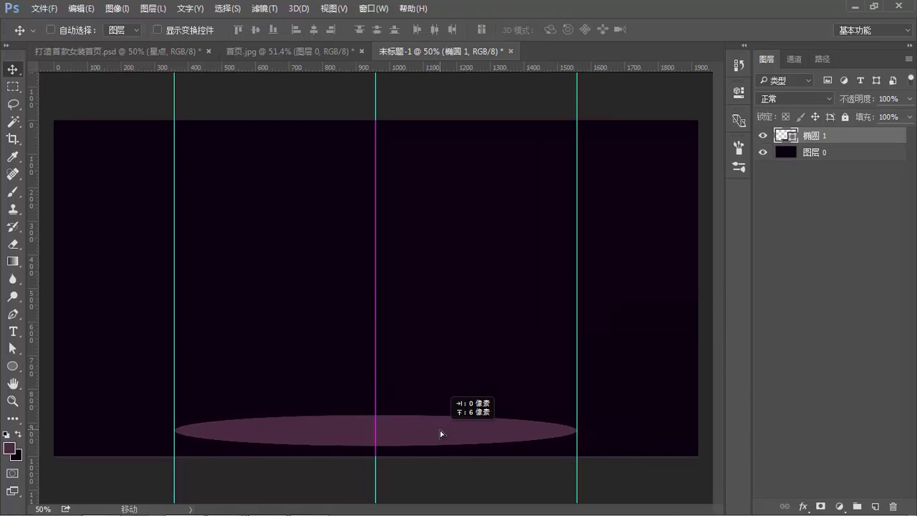
{"action": "key", "text": "ctrl+t"}
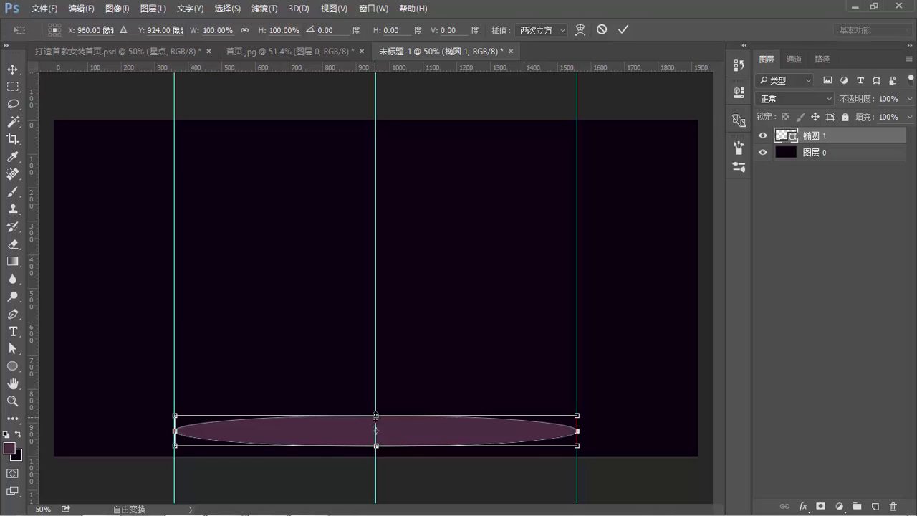
{"action": "left_click_drag", "start_coordinate": [375, 415], "coordinate": [375, 422]}
{"action": "key", "text": "Return"}
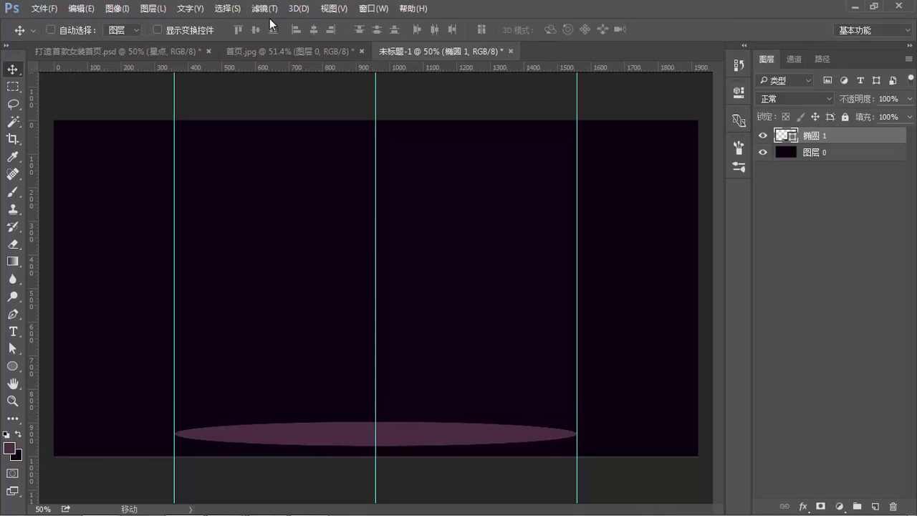
{"action": "left_click", "coordinate": [262, 9]}
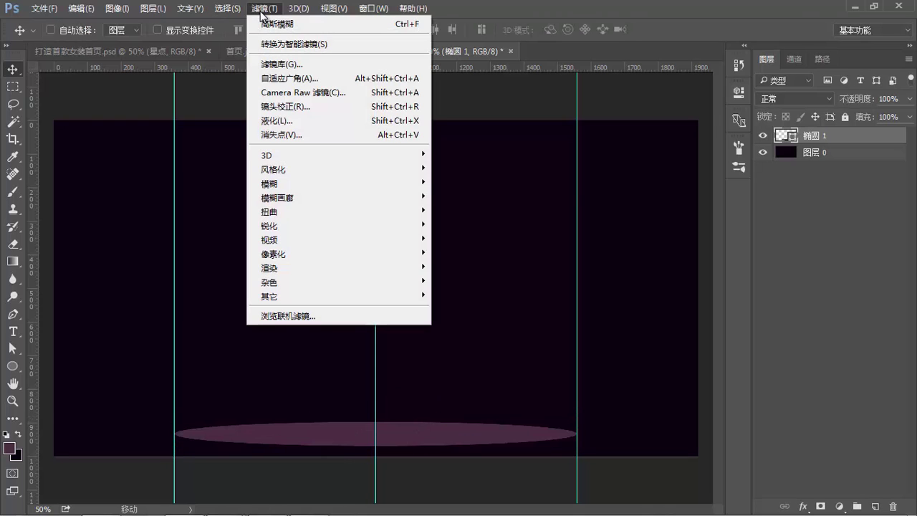
{"action": "mouse_move", "coordinate": [336, 183]}
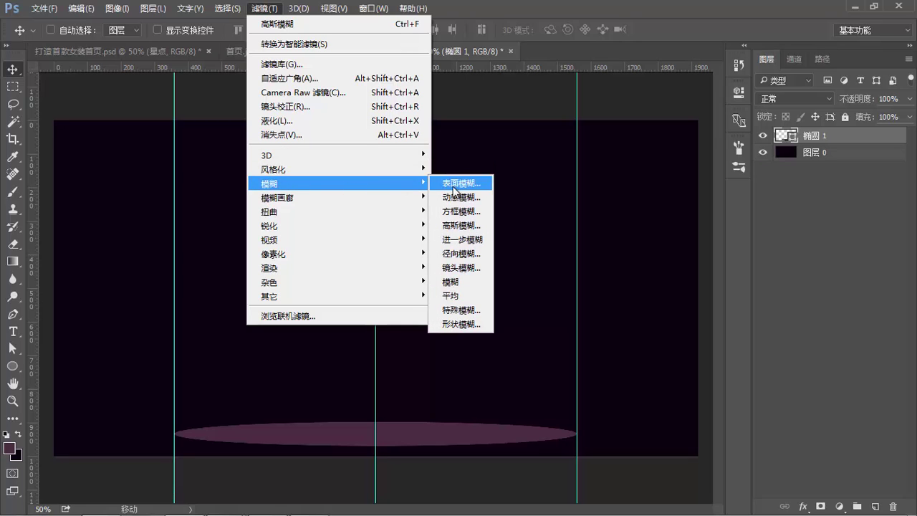
Convert 椭圆 1 to a smart object, blur it at 64 px radius, then show 首页.jpg.
{"action": "left_click", "coordinate": [462, 225]}
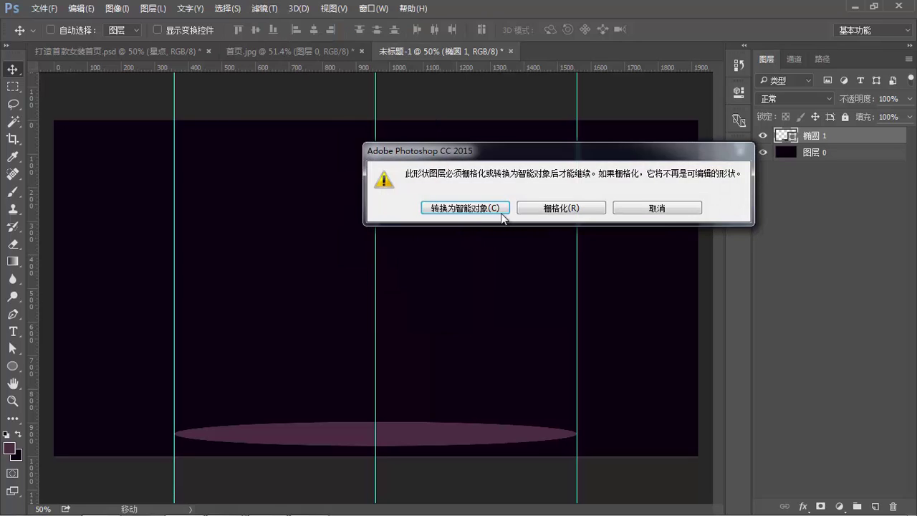
{"action": "left_click", "coordinate": [502, 214]}
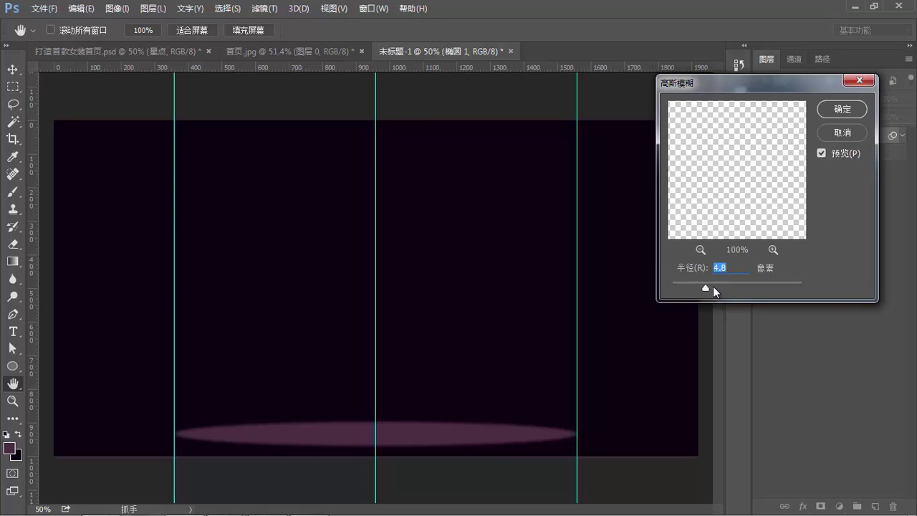
{"action": "mouse_move", "coordinate": [713, 288]}
{"action": "left_mouse_down"}
{"action": "mouse_move", "coordinate": [753, 284]}
{"action": "mouse_move", "coordinate": [746, 289]}
{"action": "left_mouse_up"}
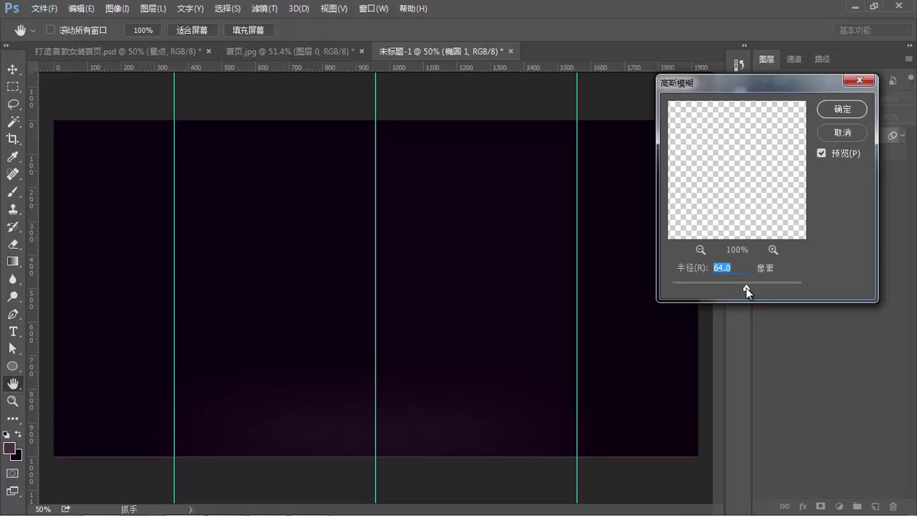
{"action": "left_click", "coordinate": [824, 108]}
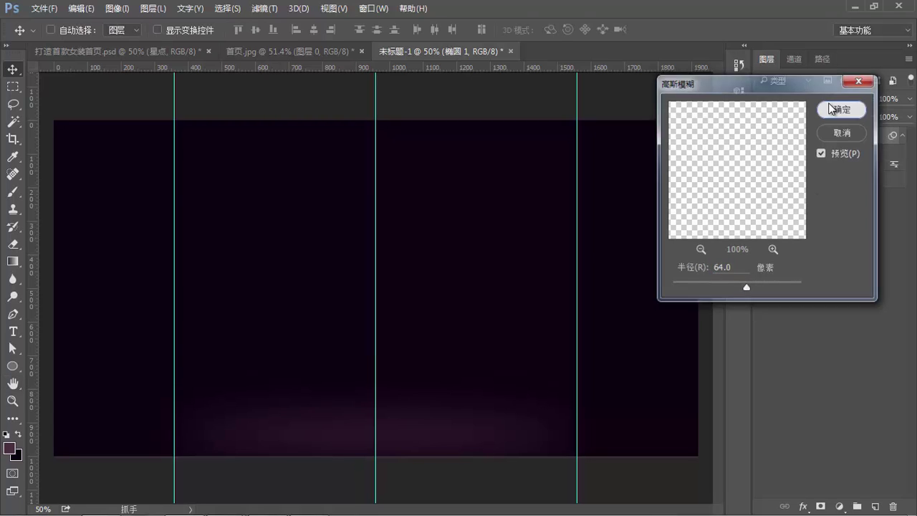
{"action": "left_click", "coordinate": [313, 48]}
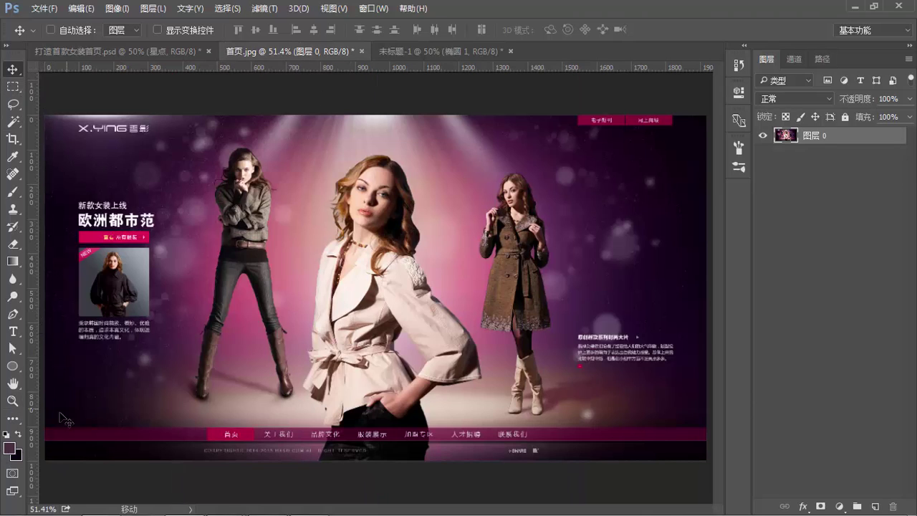
Sample dark purple, reddish and brownish tones from 首页.jpg in the foreground Color Picker.
{"action": "left_click", "coordinate": [9, 448]}
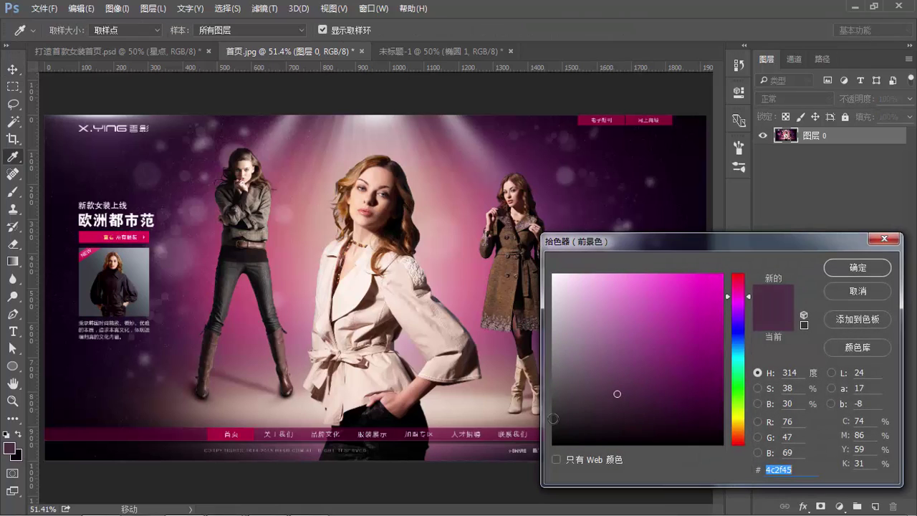
{"action": "left_click", "coordinate": [181, 414]}
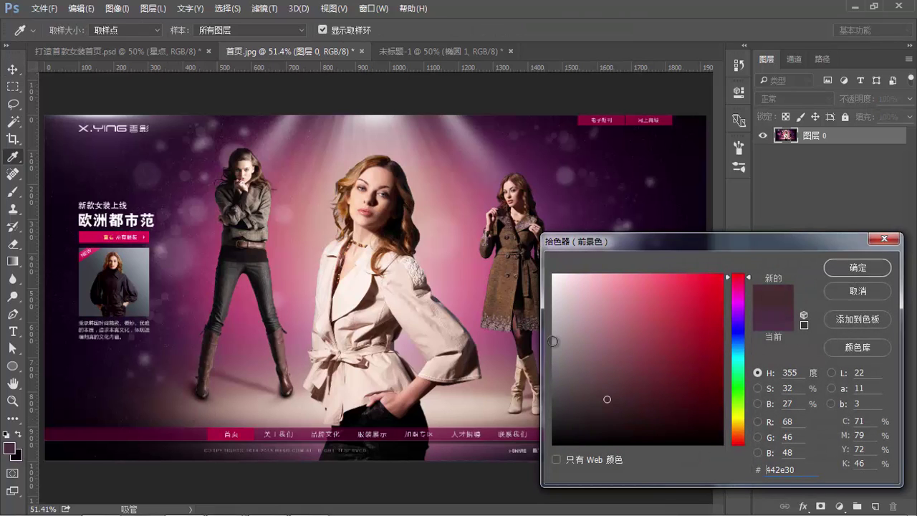
{"action": "left_click_drag", "start_coordinate": [788, 243], "coordinate": [303, 85]}
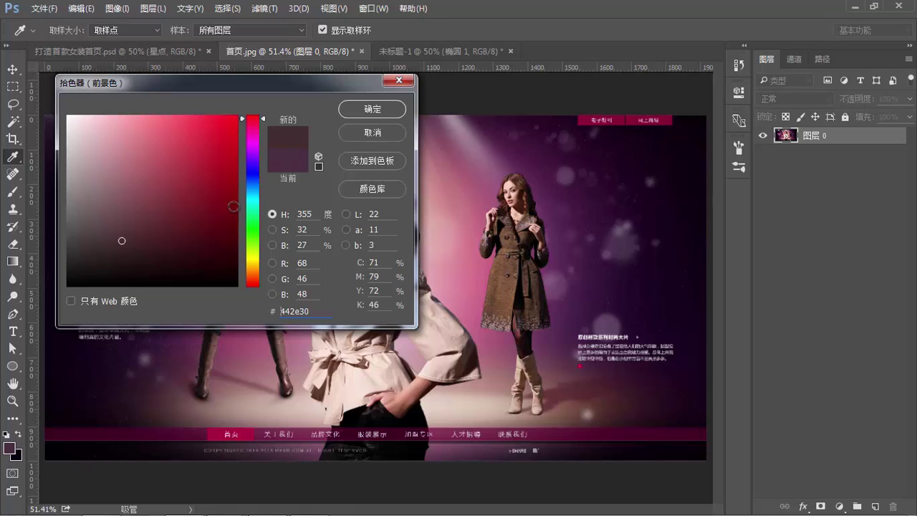
{"action": "left_click", "coordinate": [648, 412]}
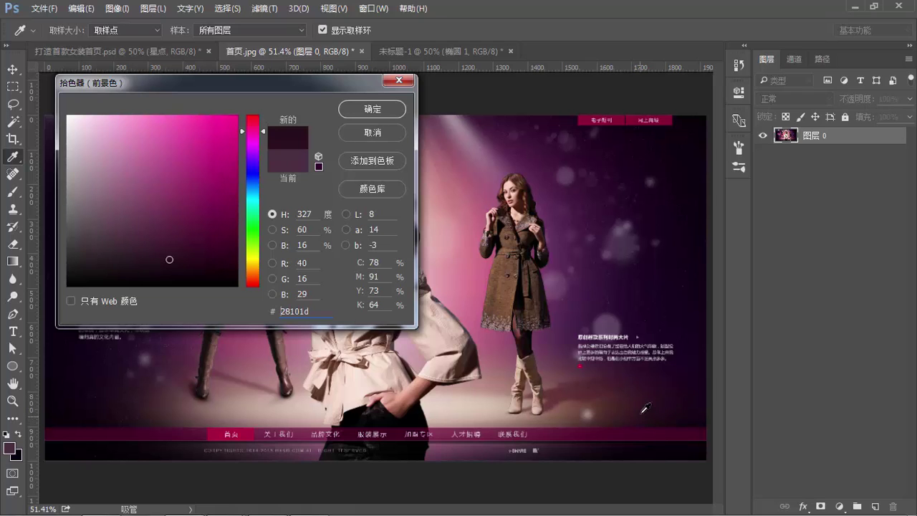
{"action": "left_click", "coordinate": [664, 407]}
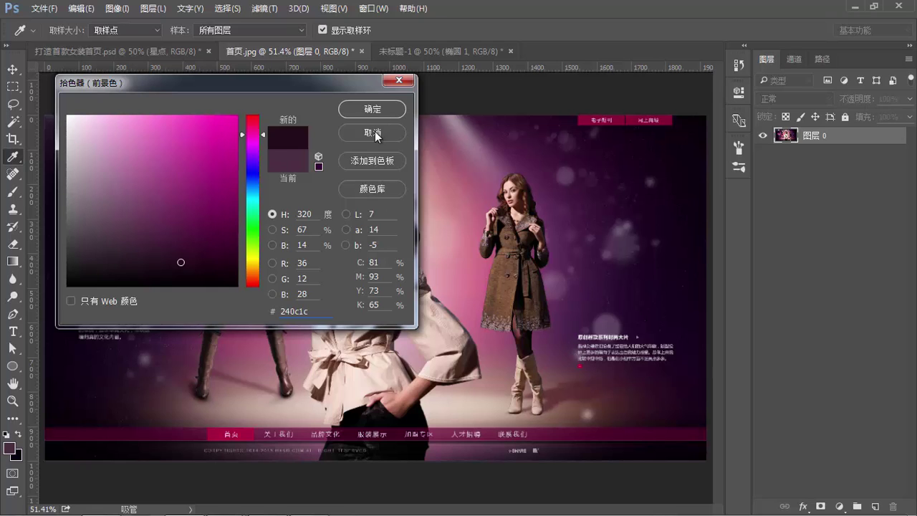
{"action": "left_click", "coordinate": [614, 413]}
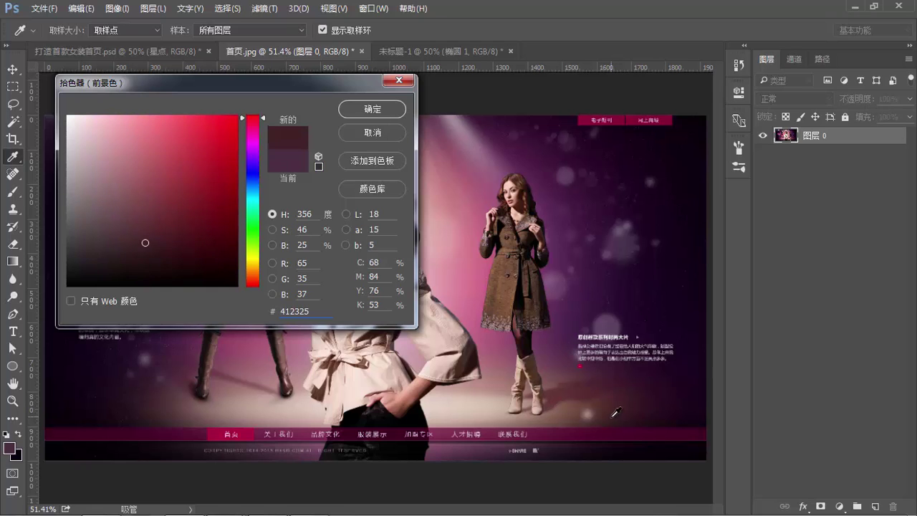
{"action": "left_click", "coordinate": [564, 418]}
Tune hue and saturation toward a magenta pink, #aa377b.
{"action": "left_click_drag", "start_coordinate": [198, 209], "coordinate": [190, 169]}
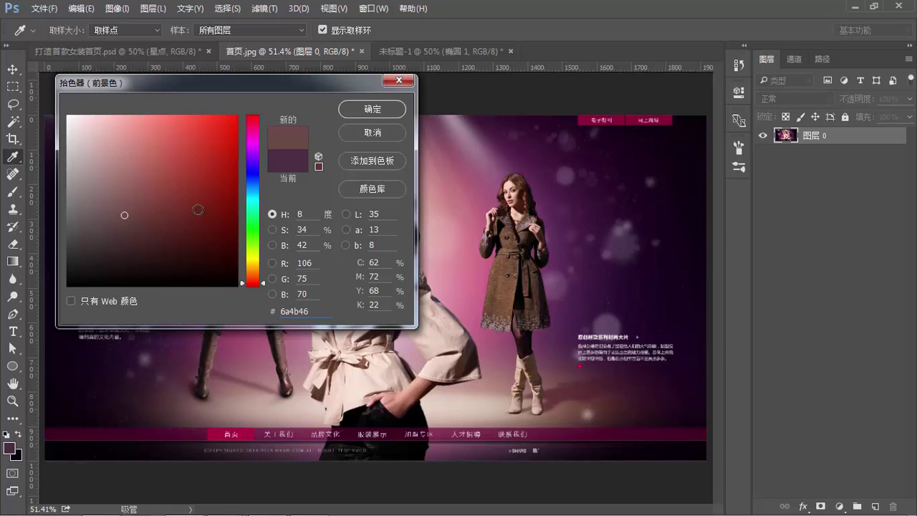
{"action": "left_click", "coordinate": [251, 150]}
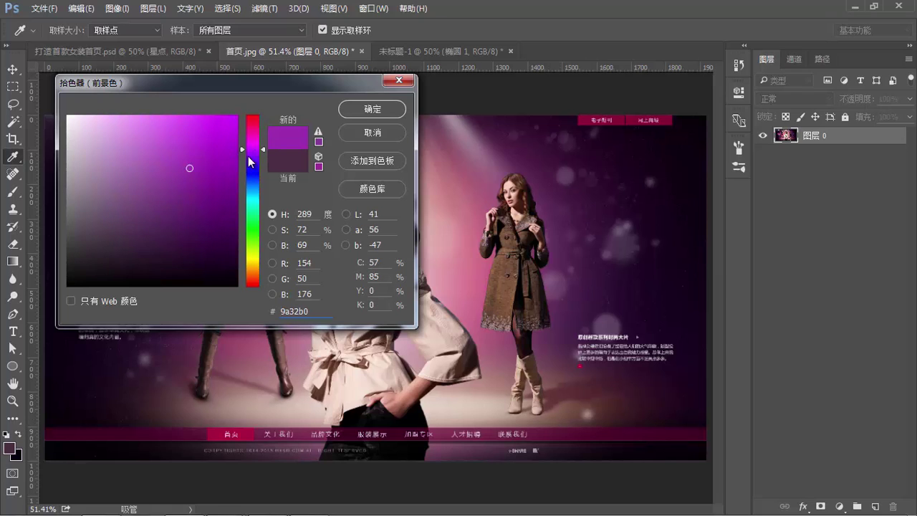
{"action": "left_click_drag", "start_coordinate": [250, 149], "coordinate": [243, 139]}
{"action": "left_click", "coordinate": [194, 150]}
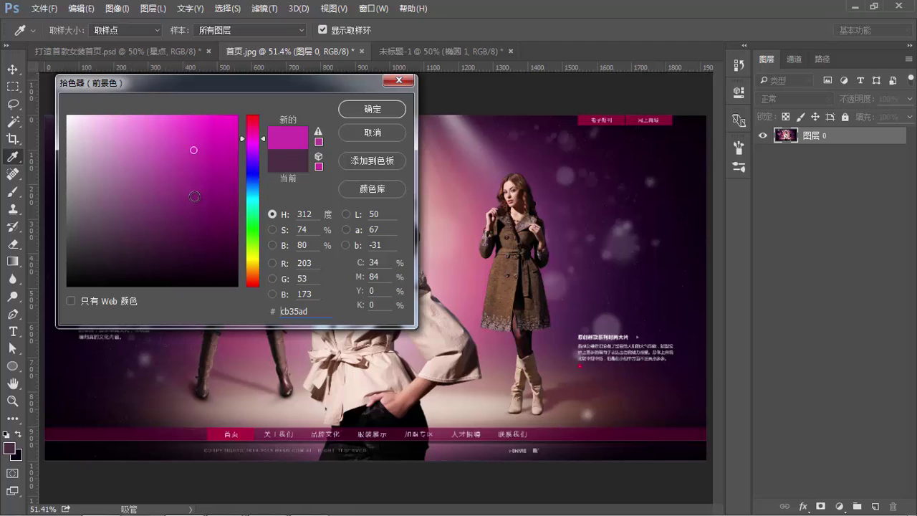
{"action": "left_click", "coordinate": [190, 193]}
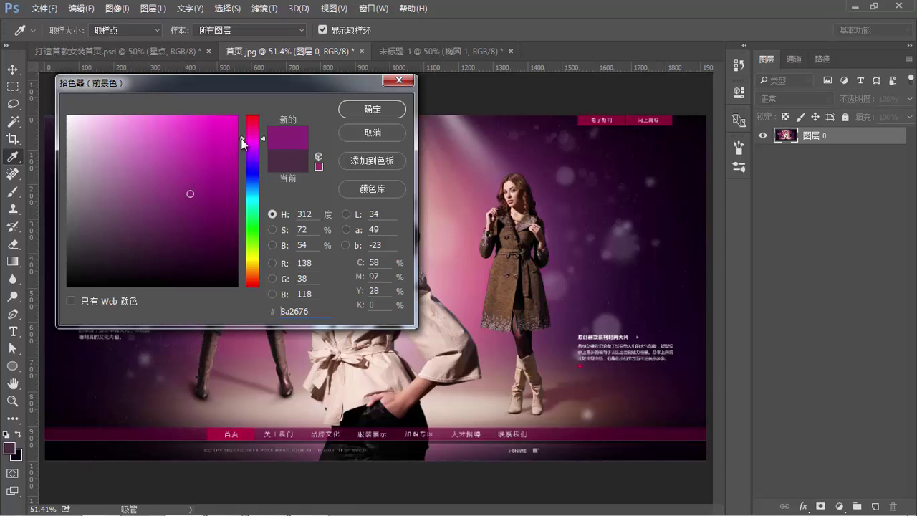
{"action": "left_click_drag", "start_coordinate": [240, 138], "coordinate": [241, 134]}
{"action": "left_click", "coordinate": [177, 140]}
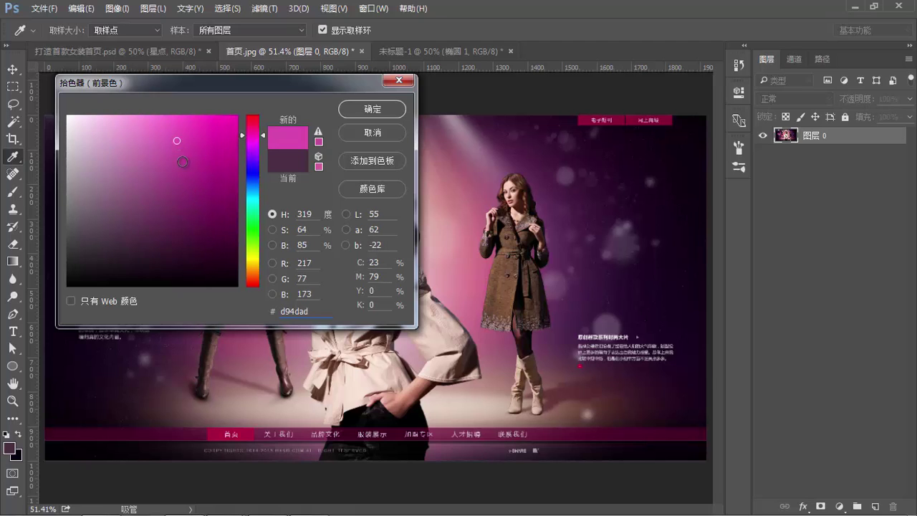
{"action": "left_click", "coordinate": [183, 174]}
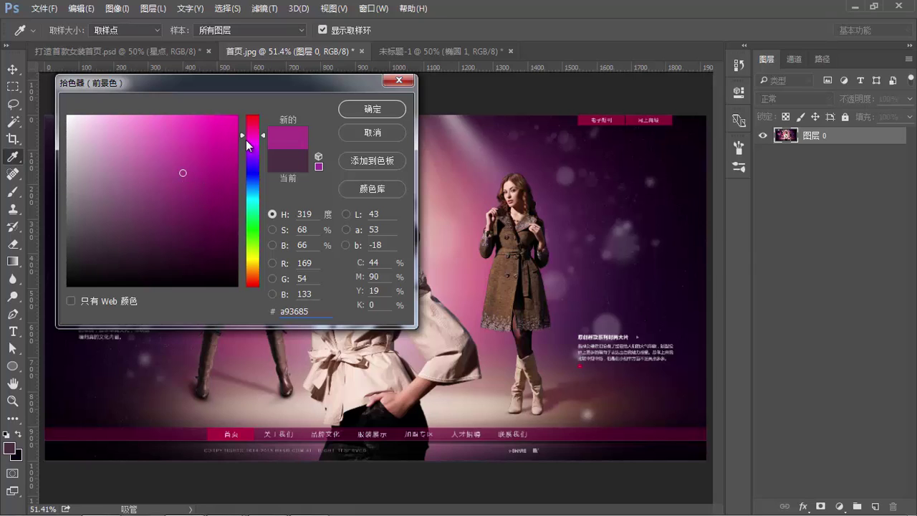
{"action": "left_click_drag", "start_coordinate": [244, 136], "coordinate": [243, 133]}
{"action": "left_click", "coordinate": [185, 167]}
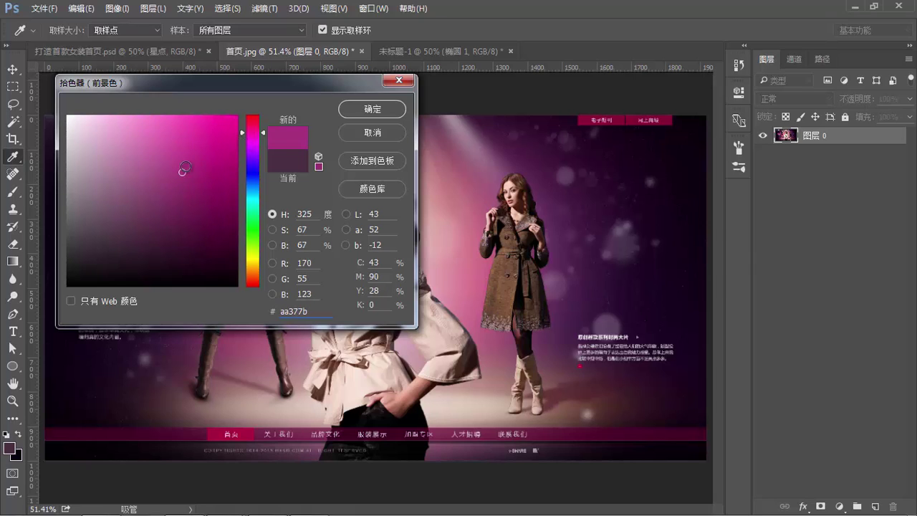
{"action": "left_click", "coordinate": [191, 154]}
Confirm the pink and draw a 900×102 px magenta ellipse, 椭圆 2, near the banner bottom.
{"action": "left_click", "coordinate": [365, 109]}
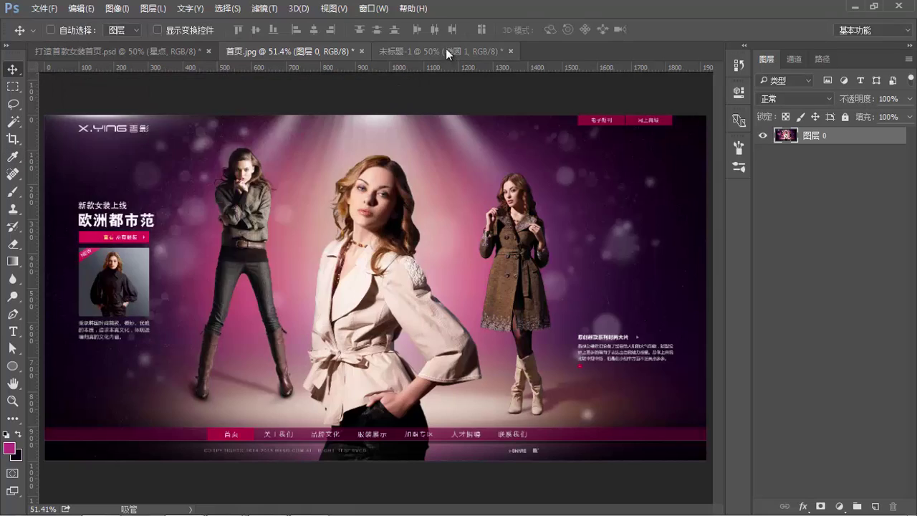
{"action": "left_click", "coordinate": [445, 48]}
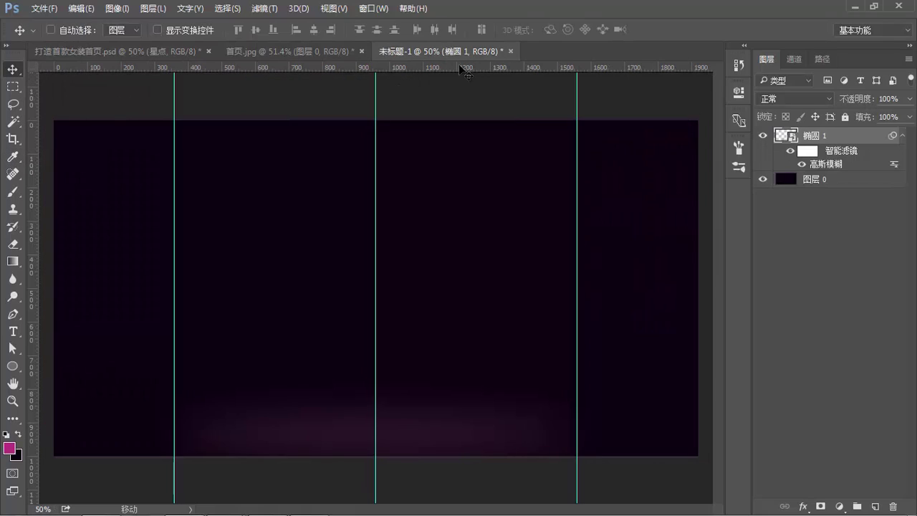
{"action": "left_click", "coordinate": [12, 366]}
{"action": "left_click_drag", "start_coordinate": [240, 405], "coordinate": [542, 437]}
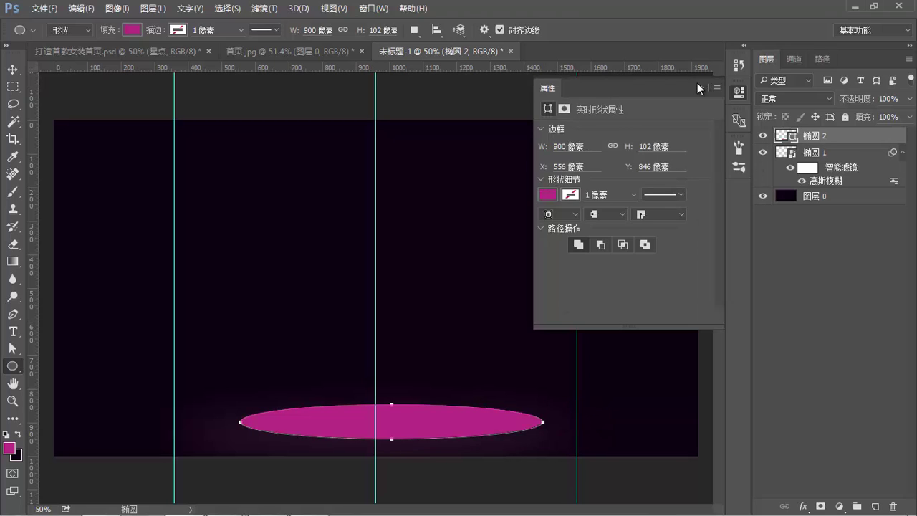
{"action": "left_click", "coordinate": [698, 86]}
Convert 椭圆 2 to a smart object and preview Gaussian Blur at 107.1 px radius.
{"action": "left_click", "coordinate": [264, 8]}
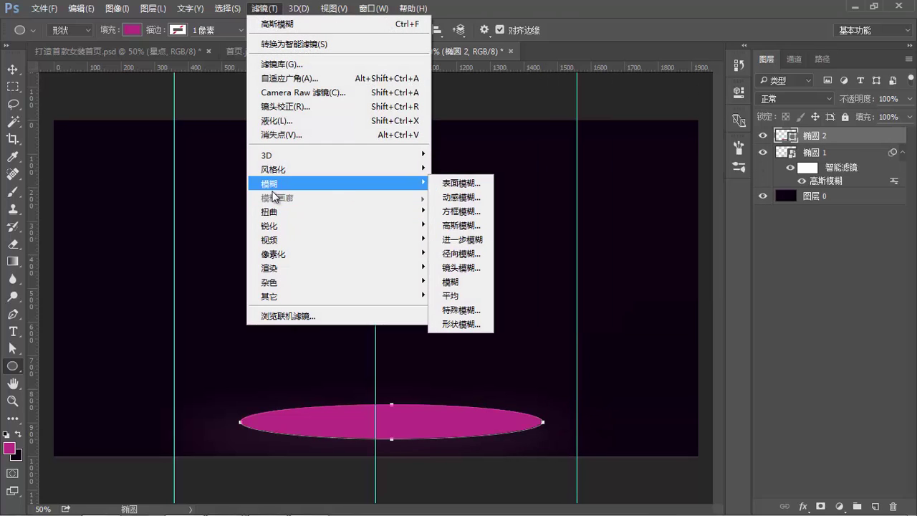
{"action": "left_click", "coordinate": [457, 227]}
{"action": "left_click", "coordinate": [478, 228]}
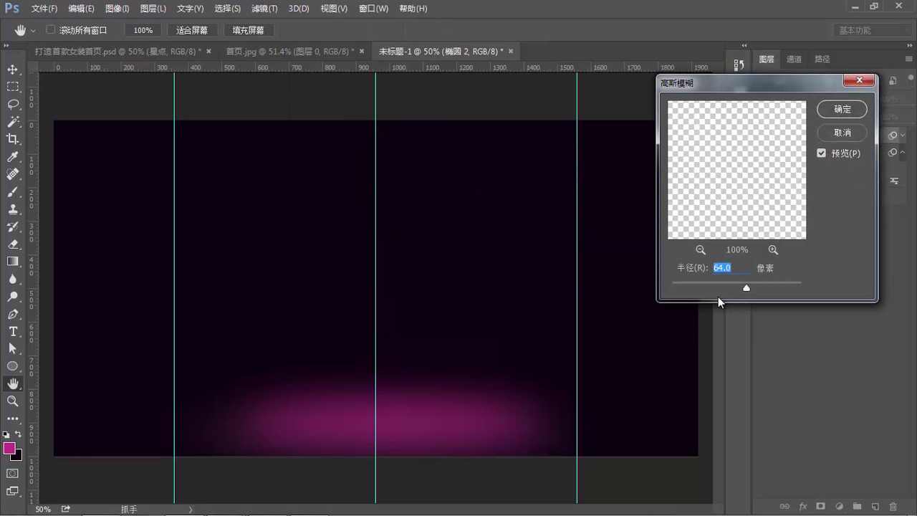
{"action": "left_click_drag", "start_coordinate": [745, 288], "coordinate": [757, 286]}
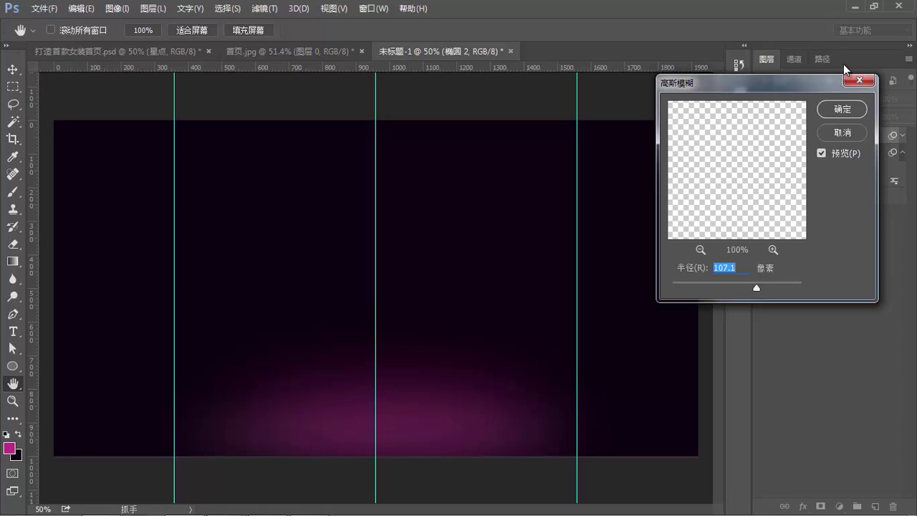
Apply the blur and flatten 椭圆 2 to about 56.86% of its height.
{"action": "left_click", "coordinate": [834, 110]}
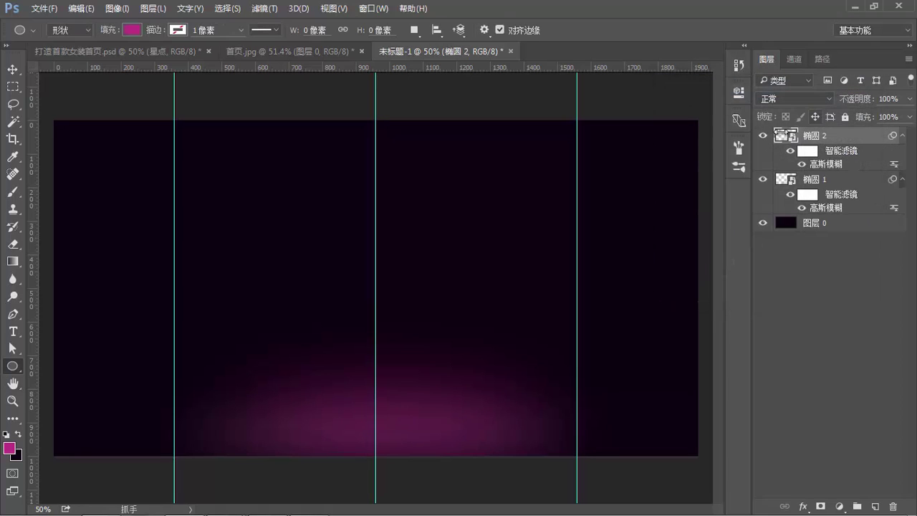
{"action": "left_click_drag", "start_coordinate": [397, 403], "coordinate": [392, 419]}
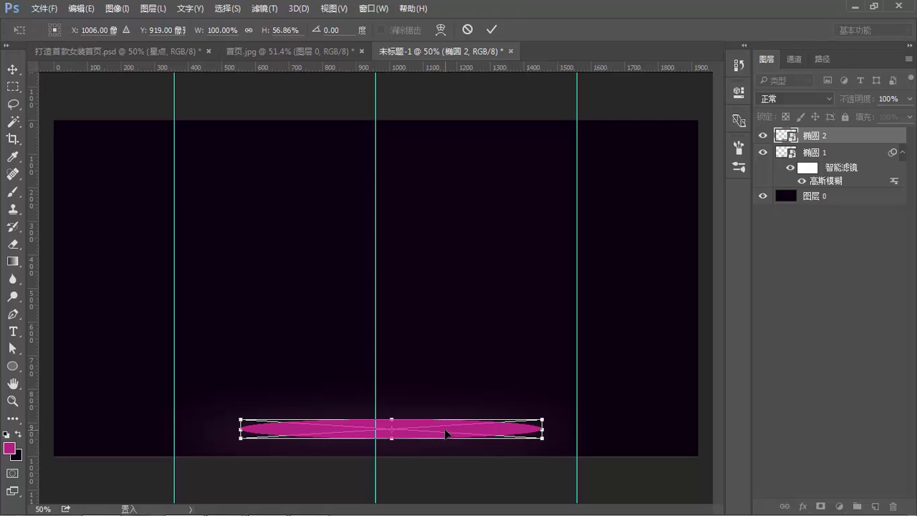
{"action": "key", "text": "Return"}
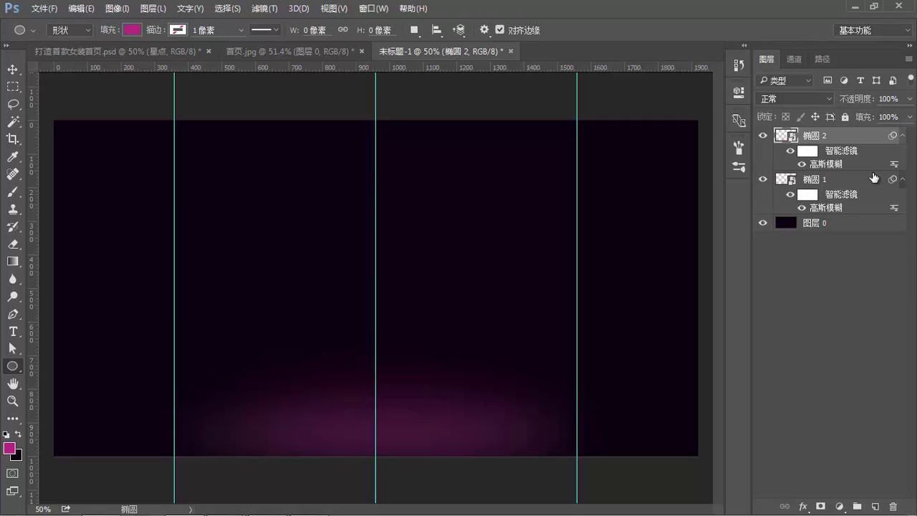
Lower 椭圆 2's Gaussian Blur radius to 55.3 px, then show 首页.jpg again.
{"action": "double_click", "coordinate": [837, 166]}
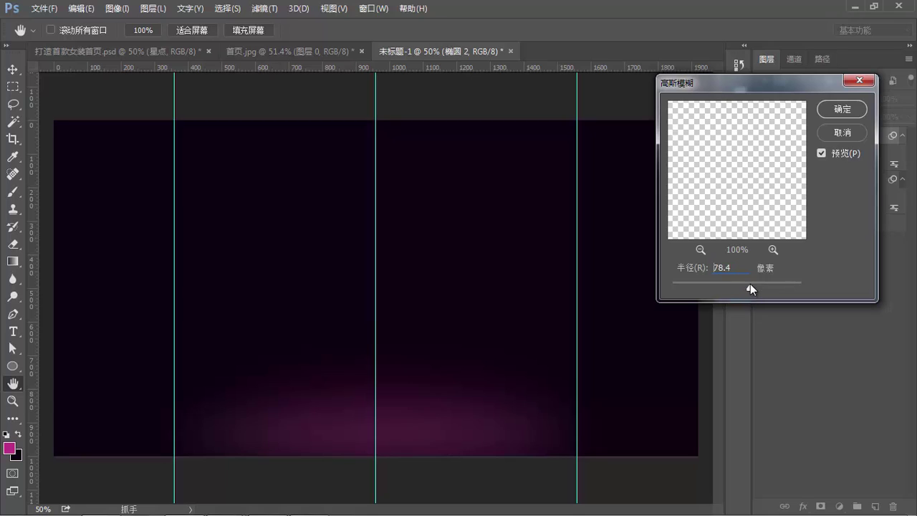
{"action": "left_click_drag", "start_coordinate": [750, 283], "coordinate": [748, 285]}
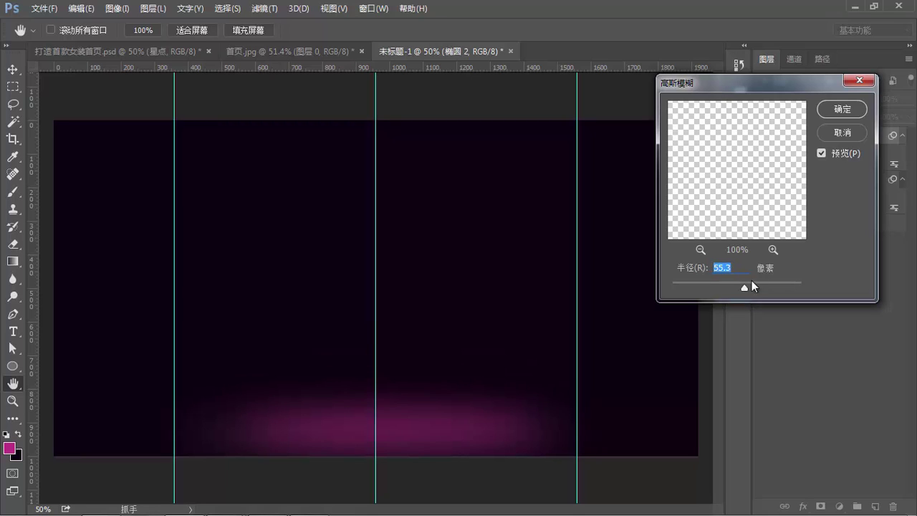
{"action": "left_click", "coordinate": [850, 116]}
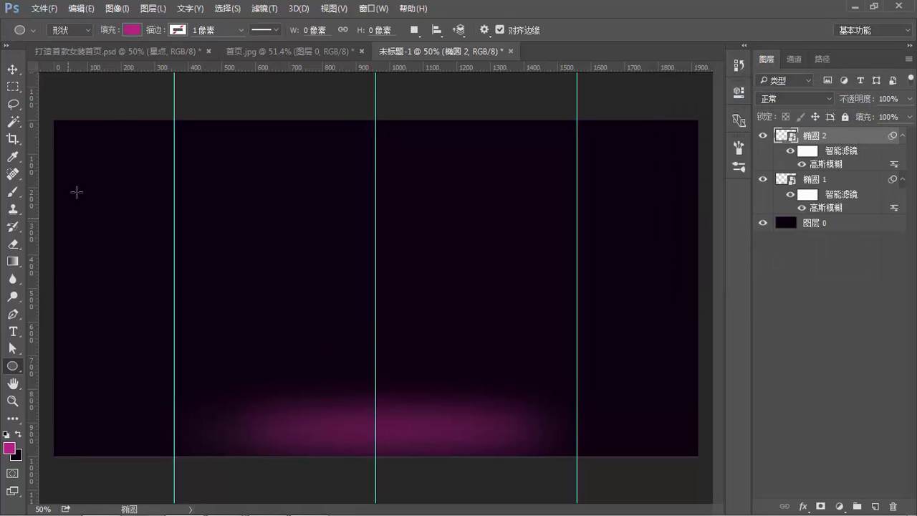
{"action": "left_click", "coordinate": [321, 54]}
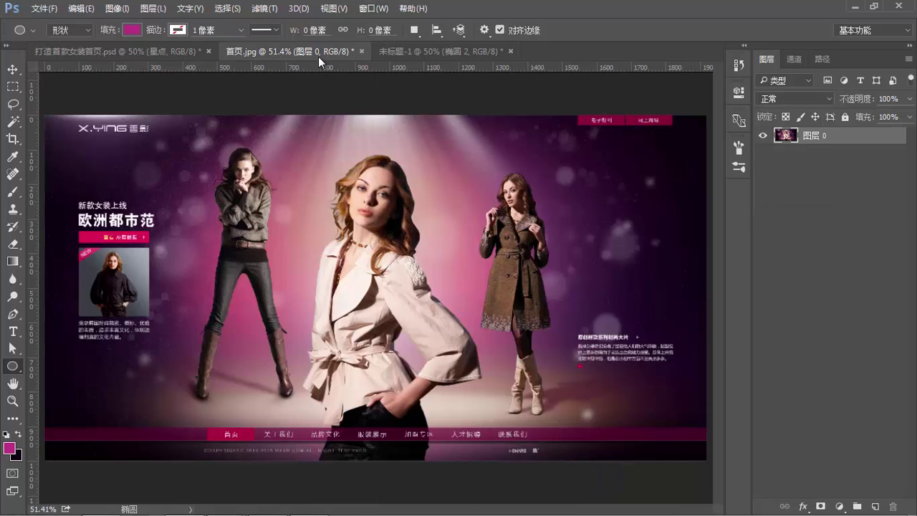
Set the foreground colour to light pink #eec5dd.
{"action": "left_click", "coordinate": [430, 51]}
{"action": "left_click", "coordinate": [9, 448]}
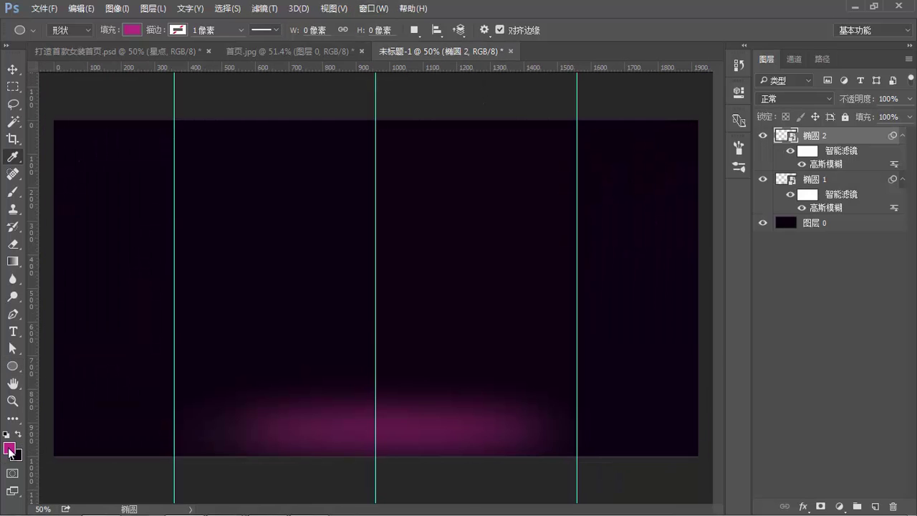
{"action": "left_click_drag", "start_coordinate": [107, 139], "coordinate": [96, 127]}
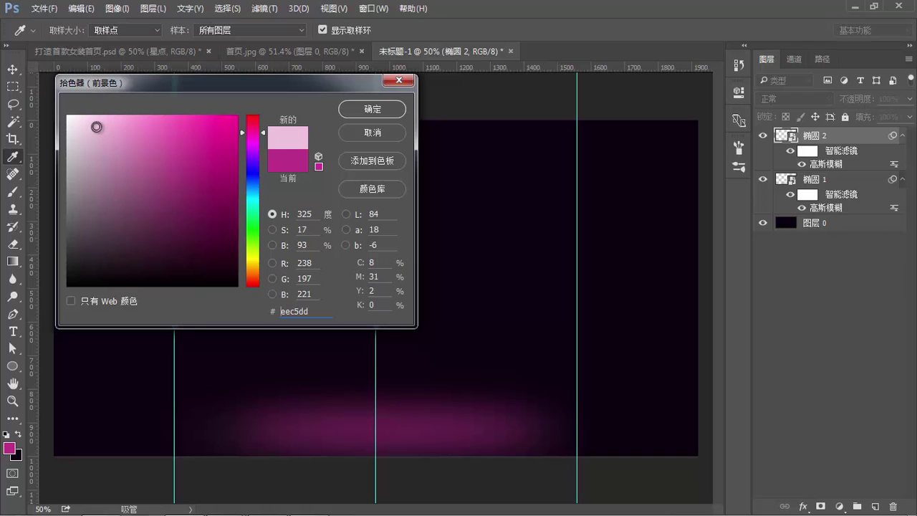
{"action": "key", "text": "u"}
Draw a wide light pink ellipse over the bottom glow.
{"action": "left_click", "coordinate": [372, 109]}
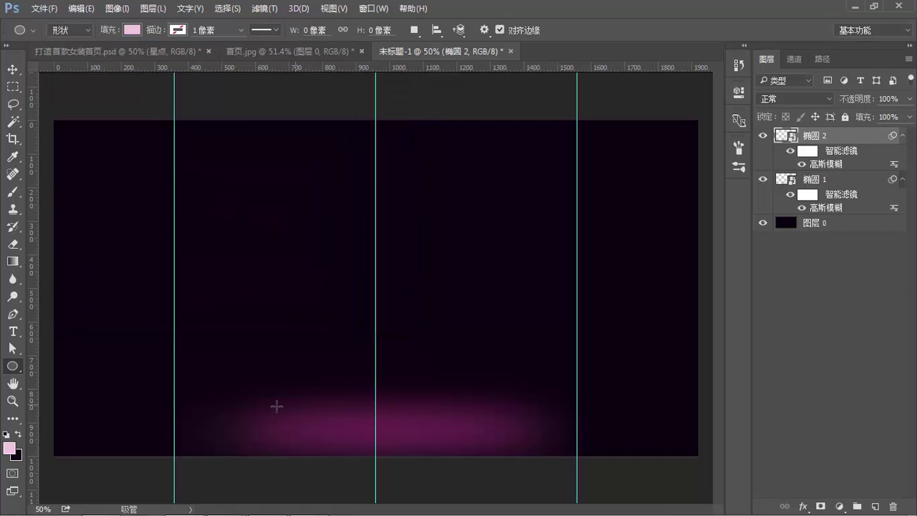
{"action": "left_click", "coordinate": [474, 420]}
{"action": "left_click", "coordinate": [493, 206]}
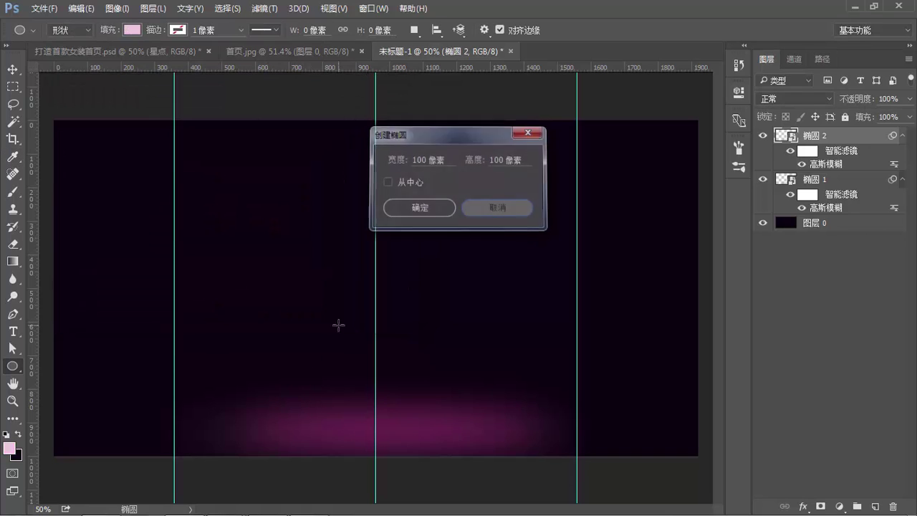
{"action": "left_click_drag", "start_coordinate": [305, 389], "coordinate": [529, 426]}
Convert the ellipse to a smart object and preview a 75.5 px Gaussian Blur.
{"action": "left_click", "coordinate": [264, 9]}
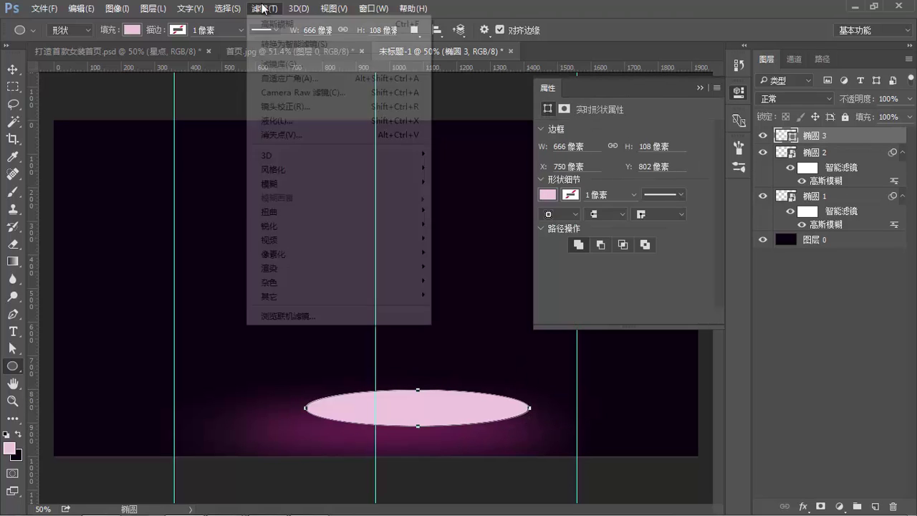
{"action": "left_click", "coordinate": [264, 9]}
{"action": "left_click", "coordinate": [264, 9]}
{"action": "mouse_move", "coordinate": [270, 183]}
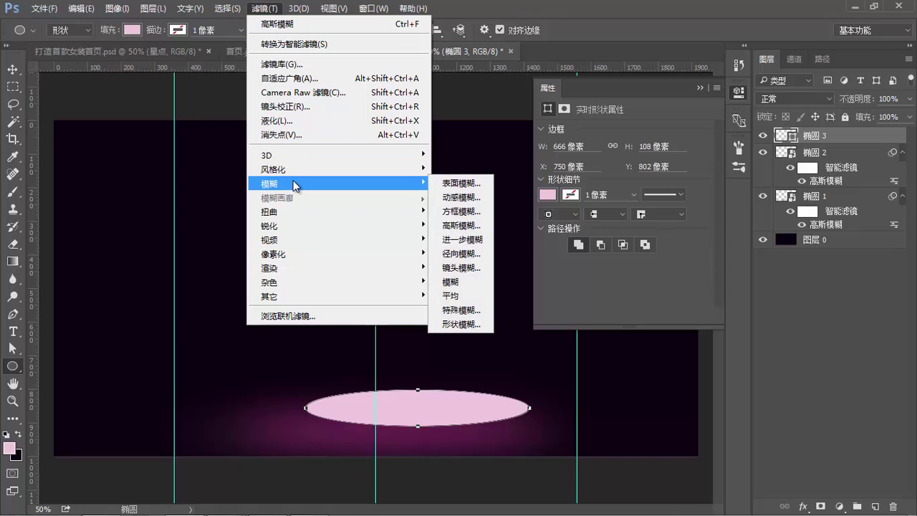
{"action": "left_click", "coordinate": [481, 225]}
{"action": "left_click", "coordinate": [471, 205]}
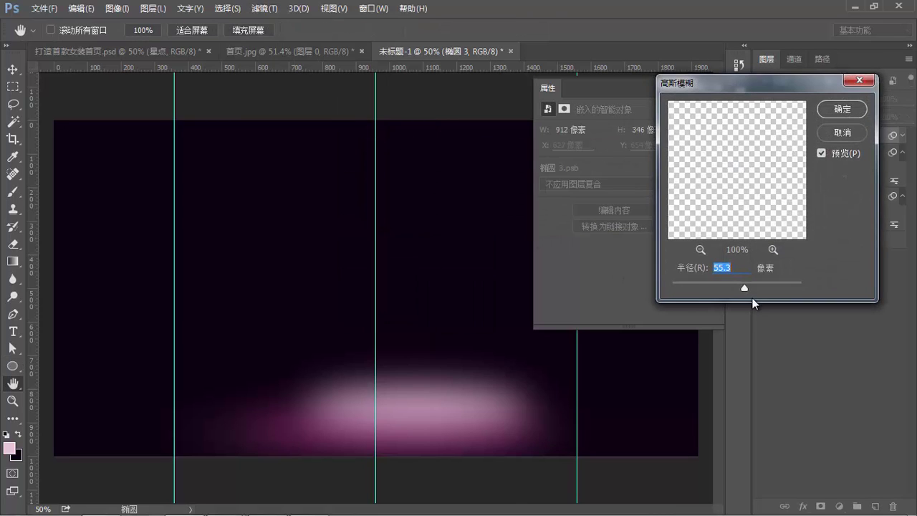
{"action": "mouse_move", "coordinate": [749, 288]}
{"action": "left_mouse_down"}
{"action": "mouse_move", "coordinate": [765, 285]}
{"action": "mouse_move", "coordinate": [749, 285]}
{"action": "left_mouse_up"}
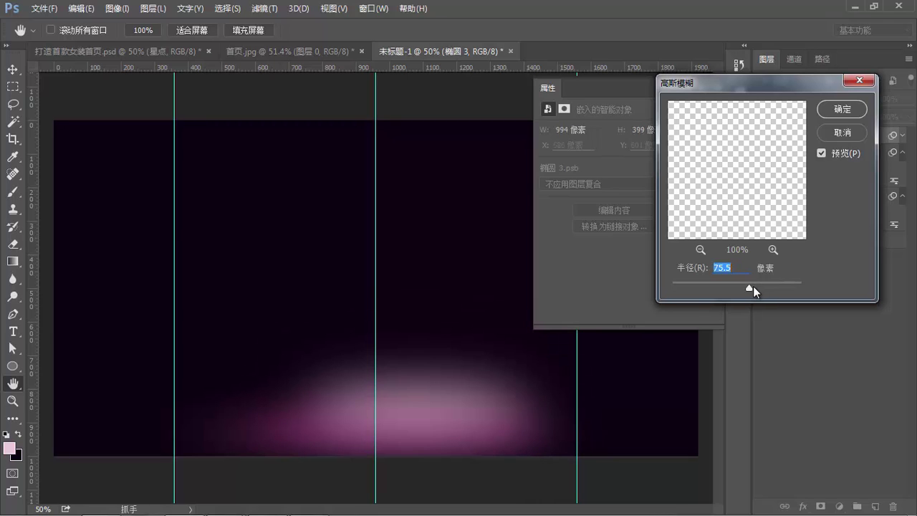
Apply the blur, then widen 椭圆 3 and shift it slightly left.
{"action": "left_click", "coordinate": [841, 110]}
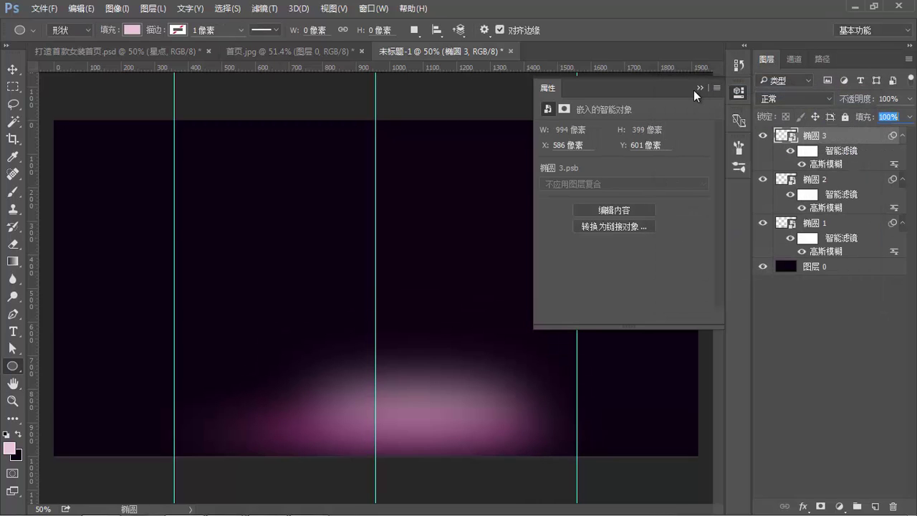
{"action": "left_click", "coordinate": [695, 89]}
{"action": "key", "text": "ctrl+t"}
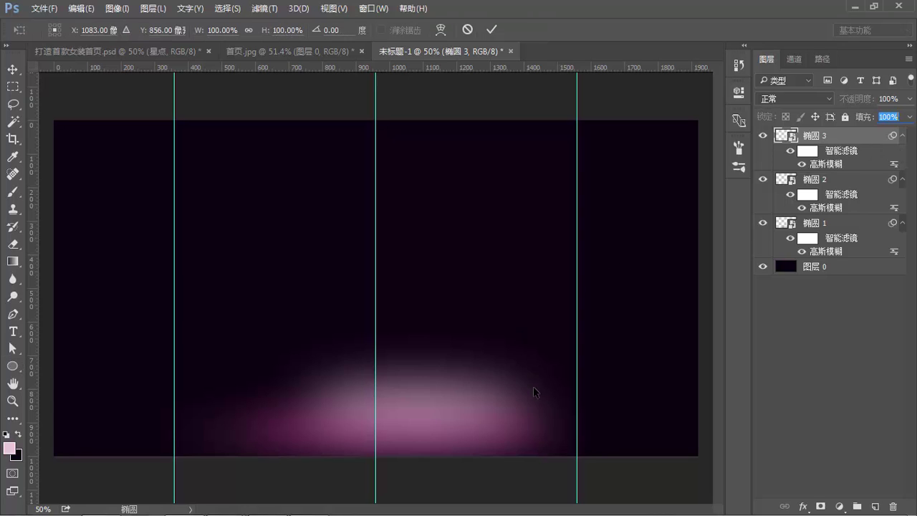
{"action": "mouse_move", "coordinate": [534, 407]}
{"action": "left_mouse_down"}
{"action": "mouse_move", "coordinate": [567, 407]}
{"action": "mouse_move", "coordinate": [481, 410]}
{"action": "left_mouse_up"}
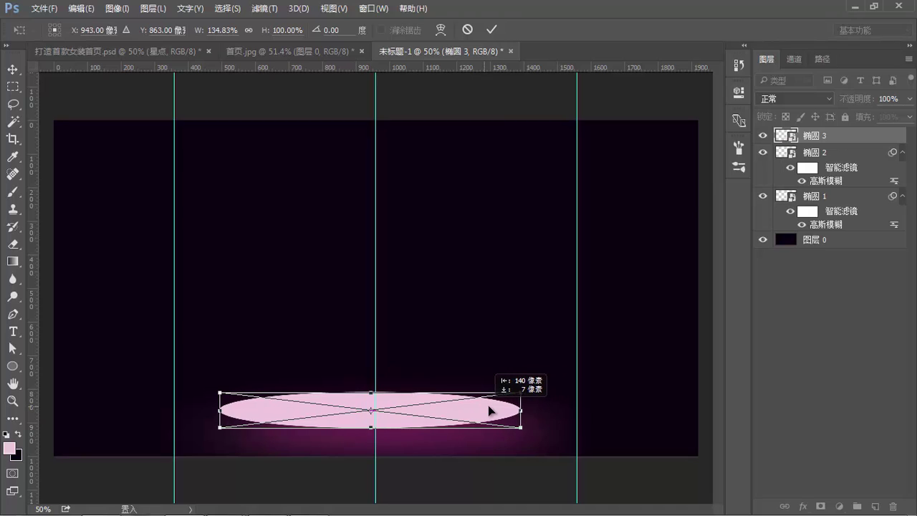
{"action": "key", "text": "Return"}
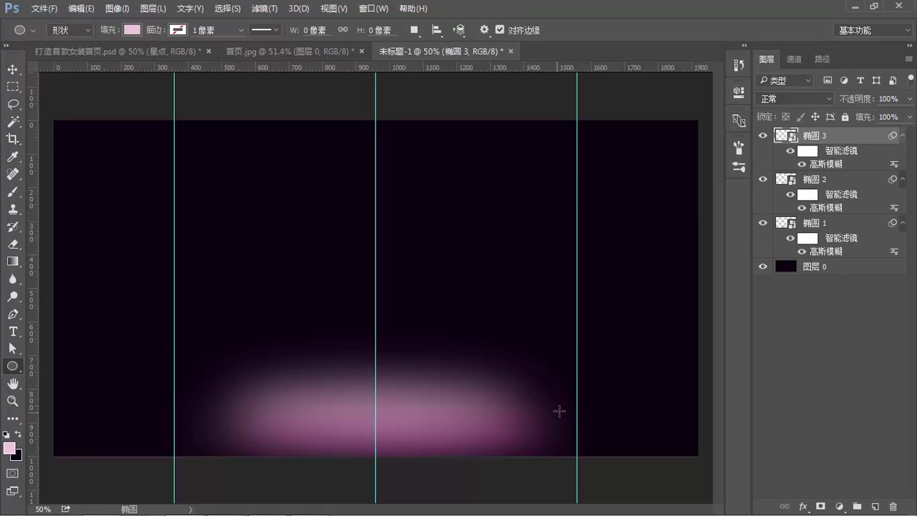
Raise 椭圆 3's Gaussian Blur radius to 112.9.
{"action": "double_click", "coordinate": [826, 168]}
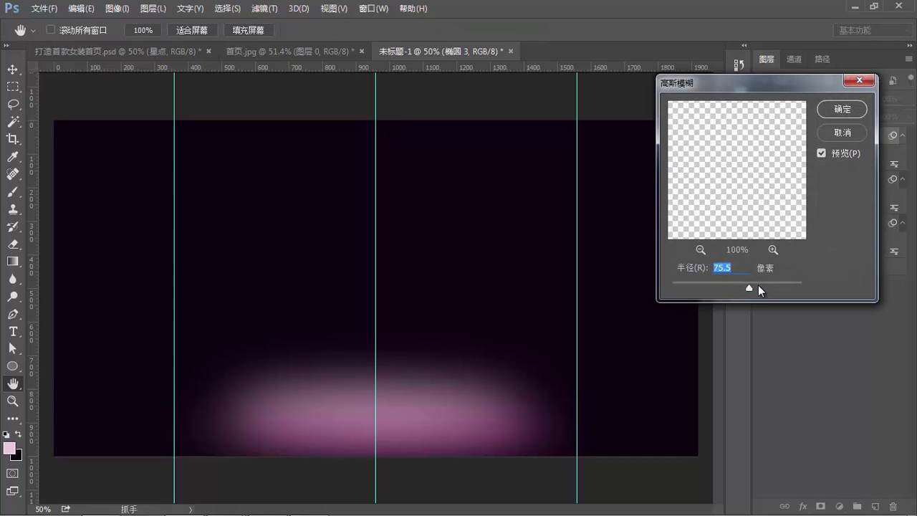
{"action": "left_click", "coordinate": [758, 284]}
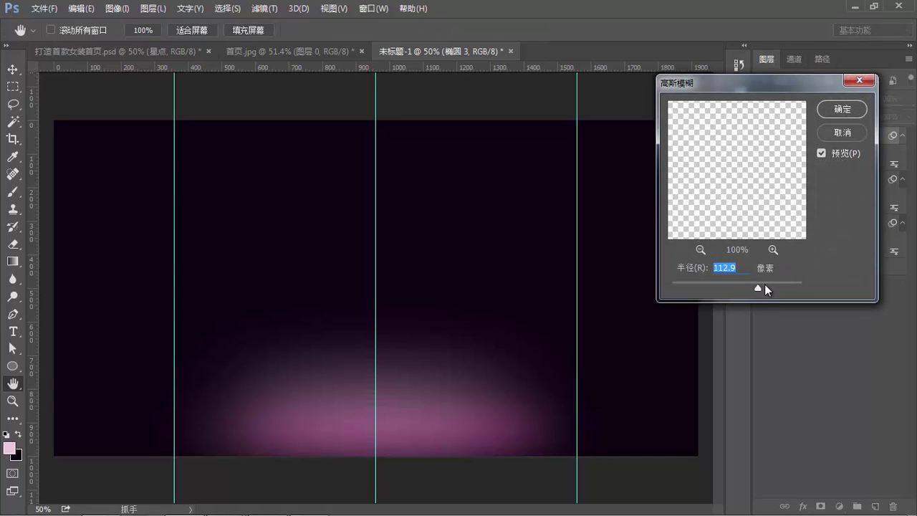
{"action": "left_click", "coordinate": [843, 111]}
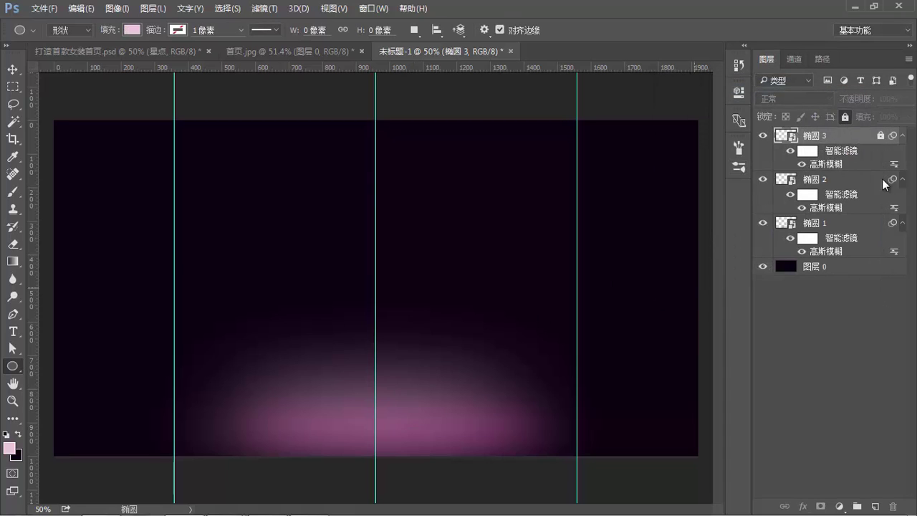
Flatten 椭圆 3 vertically and select all three ellipse layers.
{"action": "left_click", "coordinate": [846, 115]}
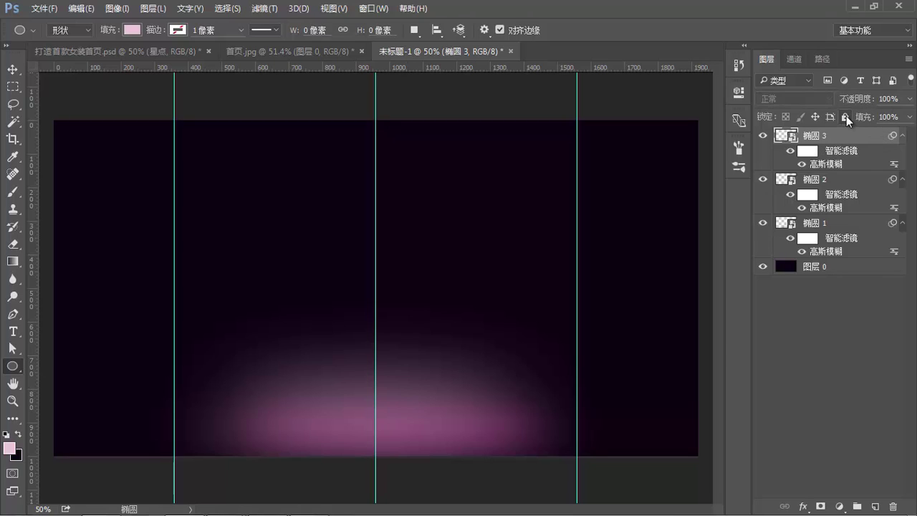
{"action": "key", "text": "ctrl+t"}
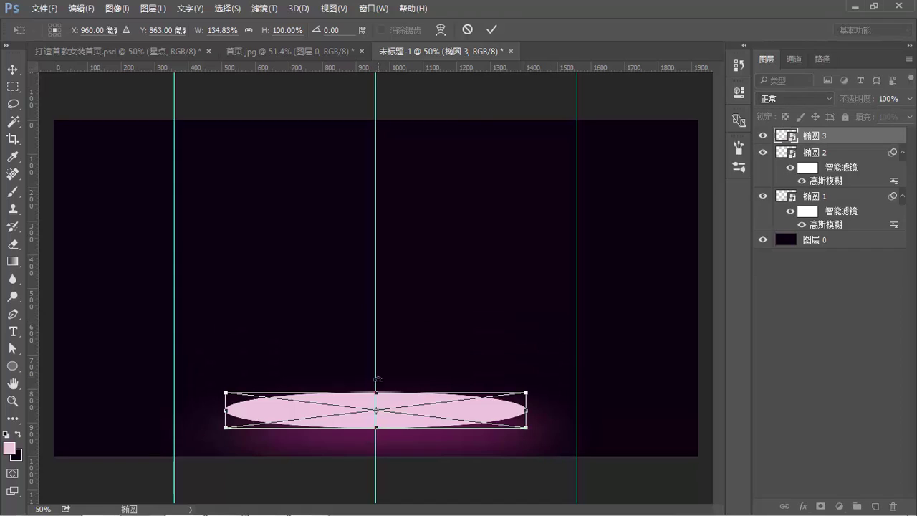
{"action": "left_click_drag", "start_coordinate": [379, 390], "coordinate": [379, 406]}
{"action": "key", "text": "Return"}
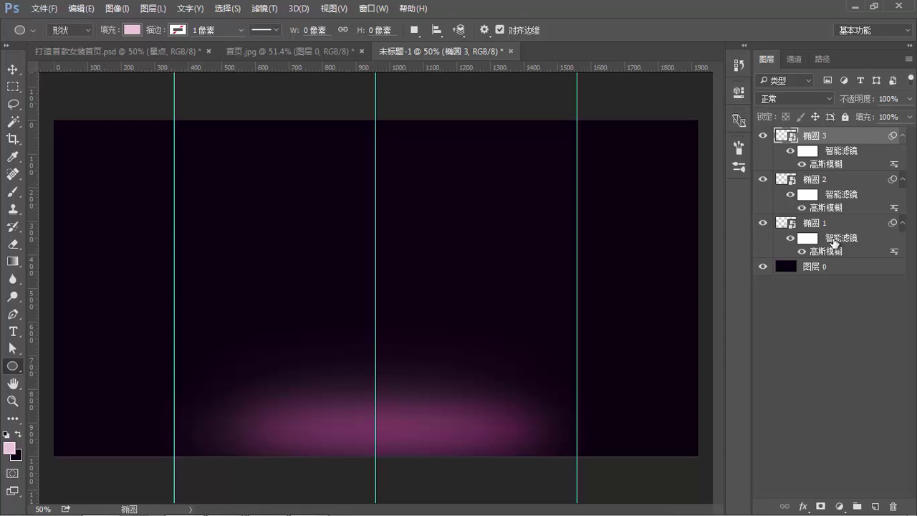
{"action": "left_click", "coordinate": [847, 224], "text": "shift"}
Group the three ellipse layers, restoring the group after an accidental delete.
{"action": "key", "text": "ctrl+g"}
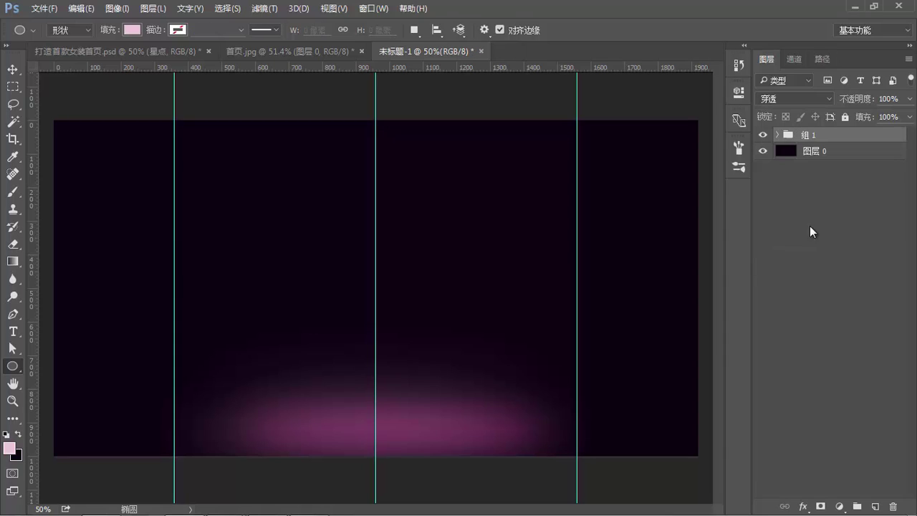
{"action": "double_click", "coordinate": [804, 136]}
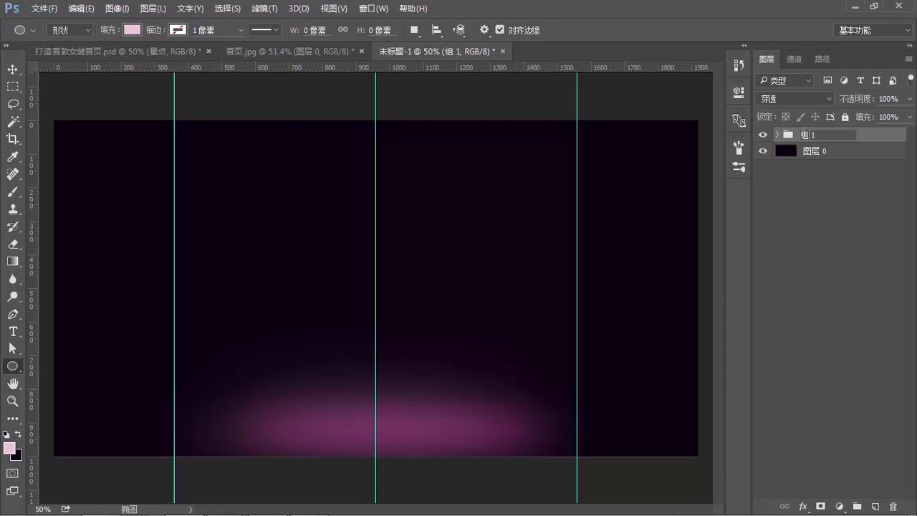
{"action": "left_click", "coordinate": [762, 134]}
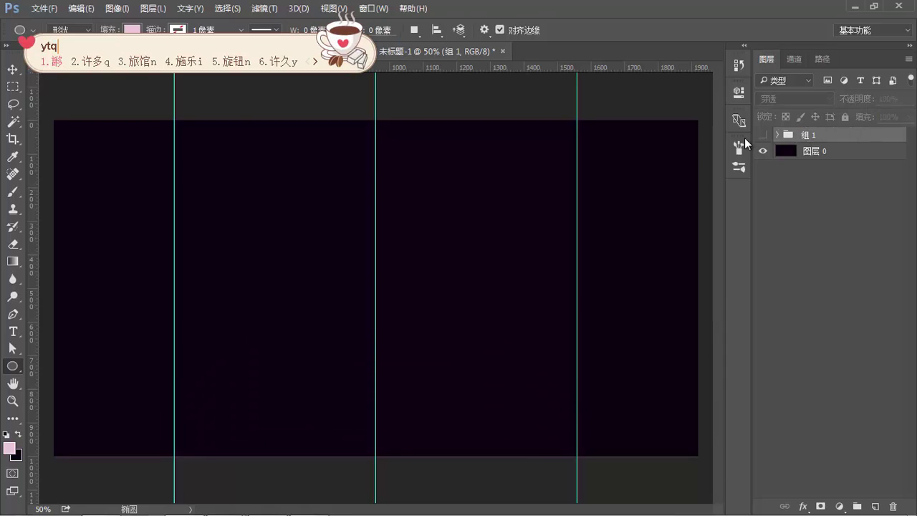
{"action": "key", "text": "Delete"}
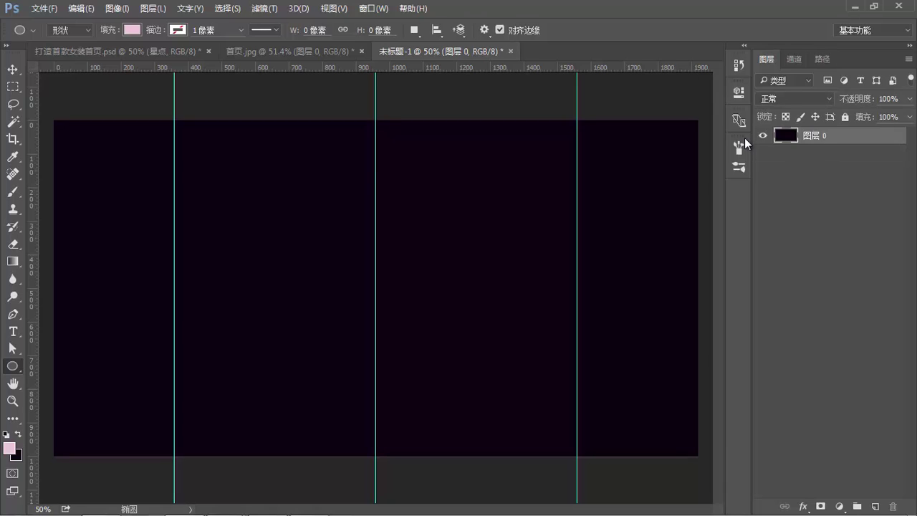
{"action": "key", "text": "ctrl+z"}
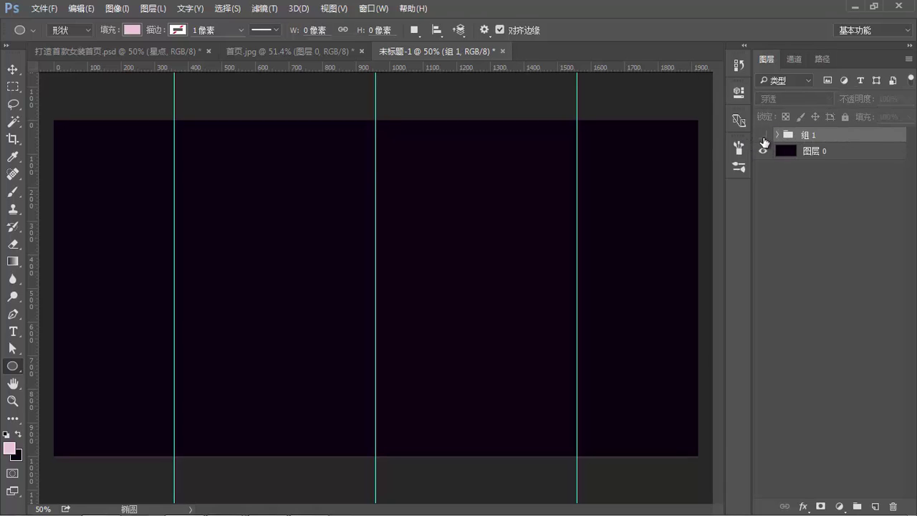
{"action": "left_click", "coordinate": [762, 135]}
Type 底部光源 as the group's new name with the Chinese input method.
{"action": "double_click", "coordinate": [808, 135]}
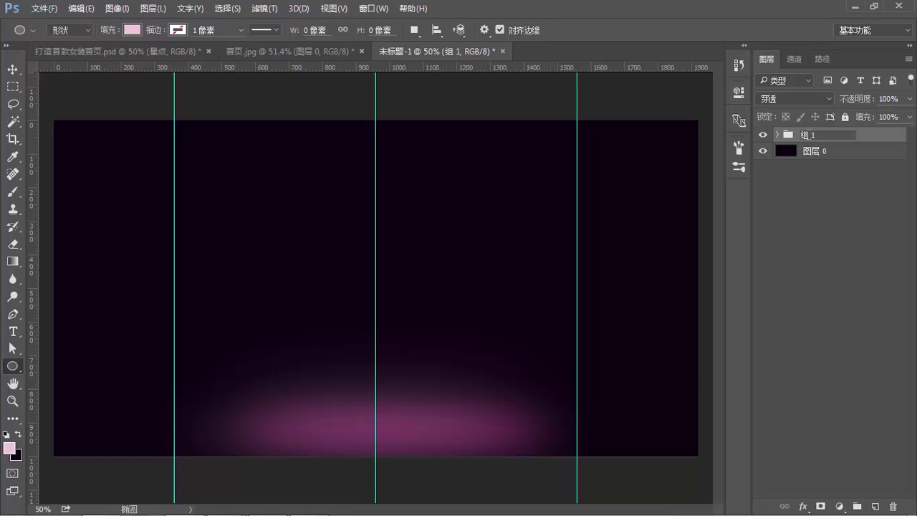
{"action": "type", "text": "底"}
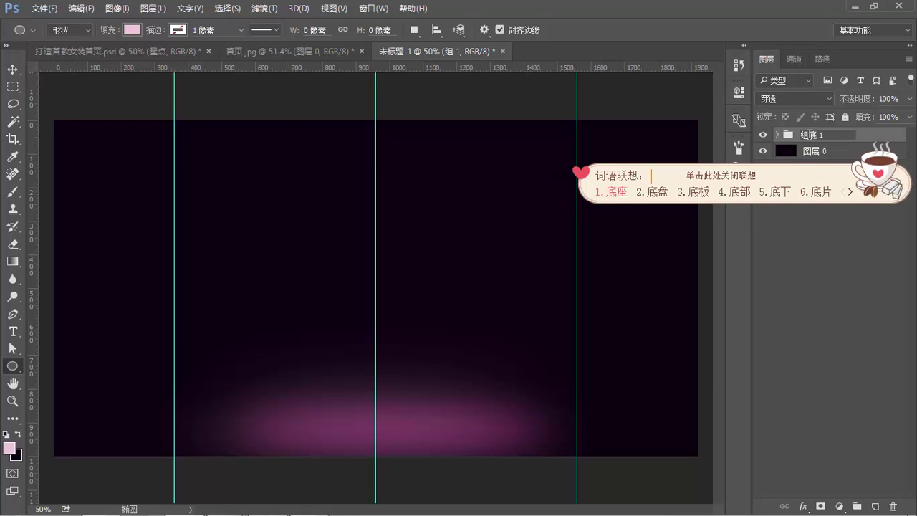
{"action": "key", "text": "BackSpace"}
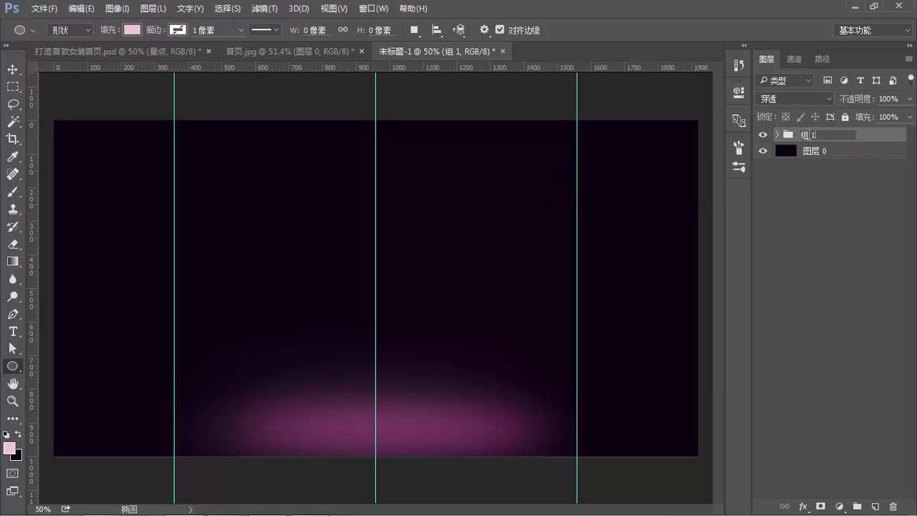
{"action": "key", "text": "Delete"}
{"action": "type", "text": "di"}
{"action": "key", "text": "BackSpace"}
{"action": "key", "text": "BackSpace"}
{"action": "key", "text": "BackSpace"}
{"action": "type", "text": "yqa"}
{"action": "key", "text": "space"}
{"action": "type", "text": "i"}
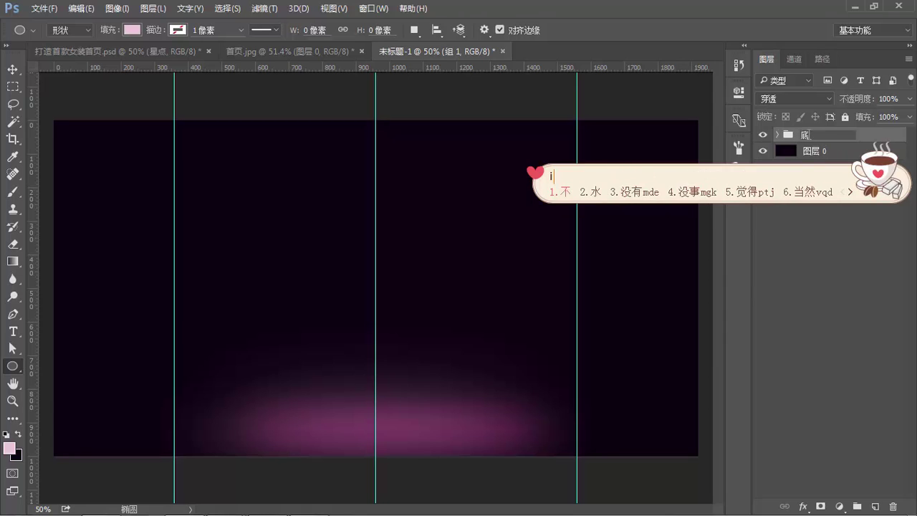
{"action": "type", "text": "u"}
{"action": "key", "text": "Escape"}
{"action": "type", "text": "u"}
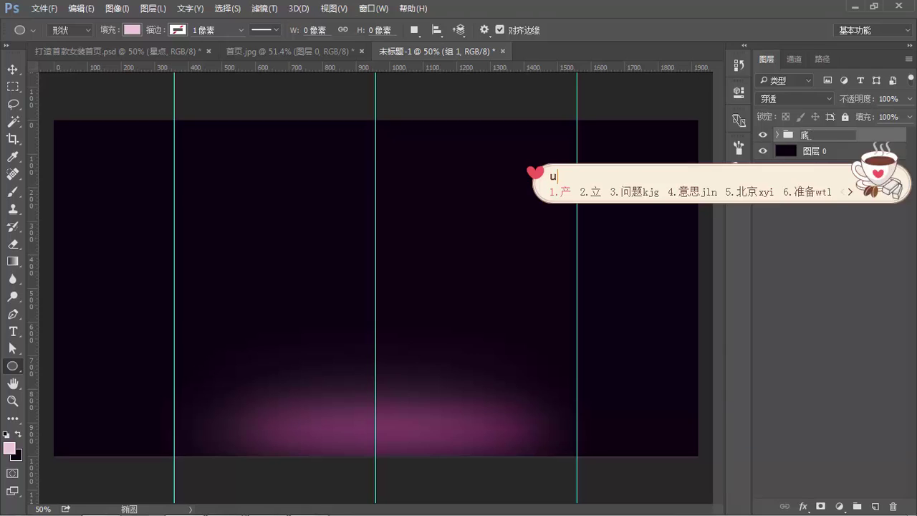
{"action": "type", "text": "kb"}
{"action": "key", "text": "space"}
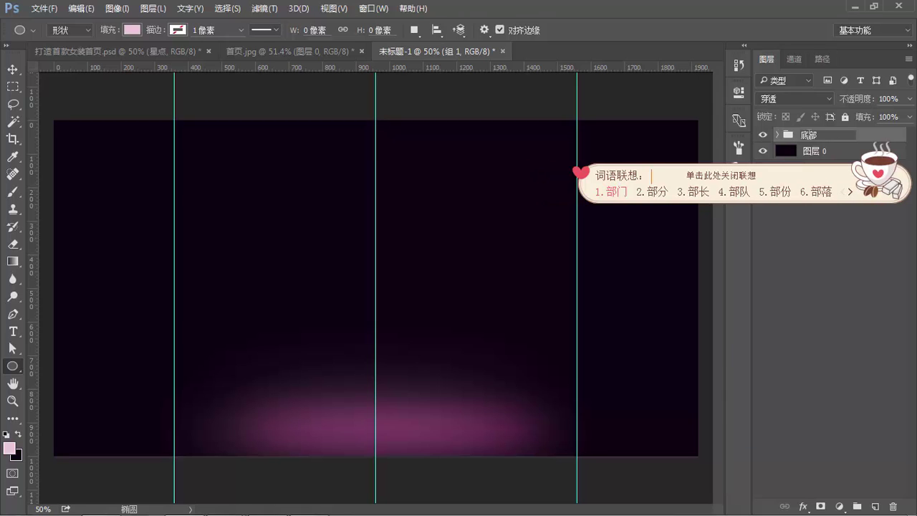
{"action": "key", "text": "Escape"}
{"action": "type", "text": "iqi"}
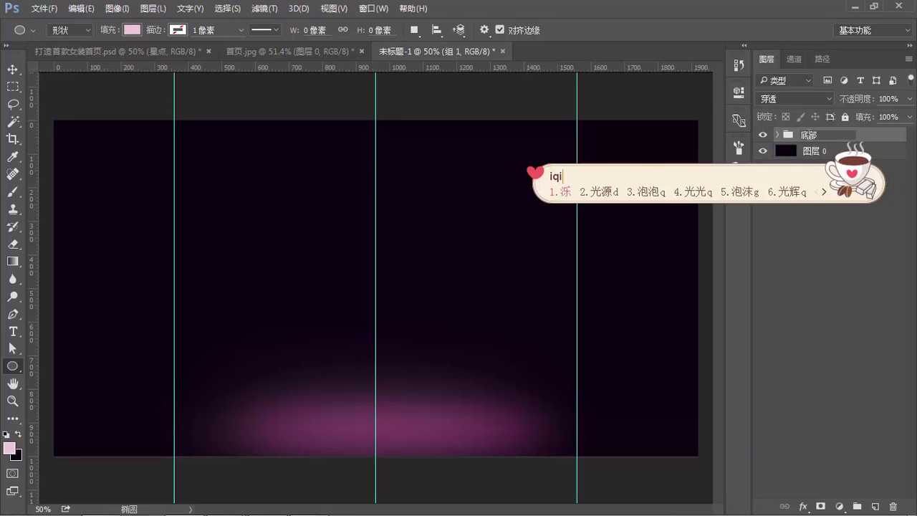
{"action": "type", "text": "d"}
{"action": "key", "text": "space"}
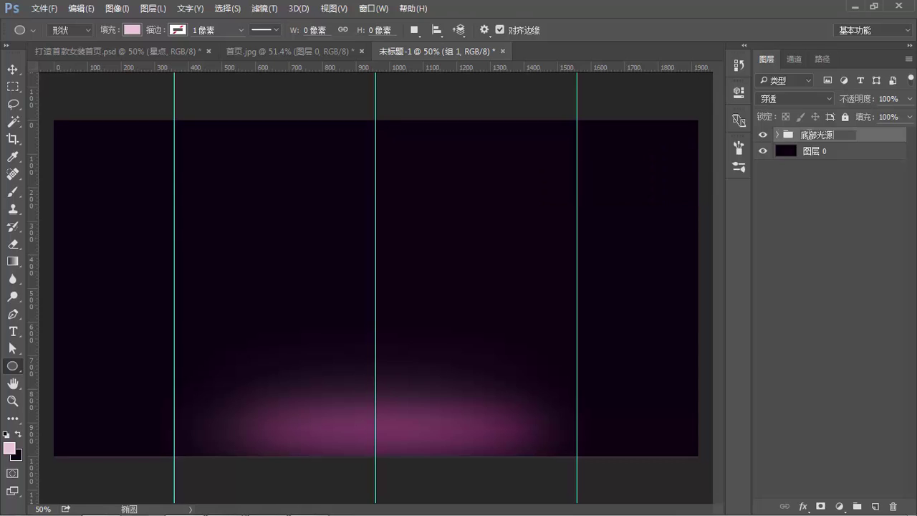
{"action": "left_click", "coordinate": [880, 219]}
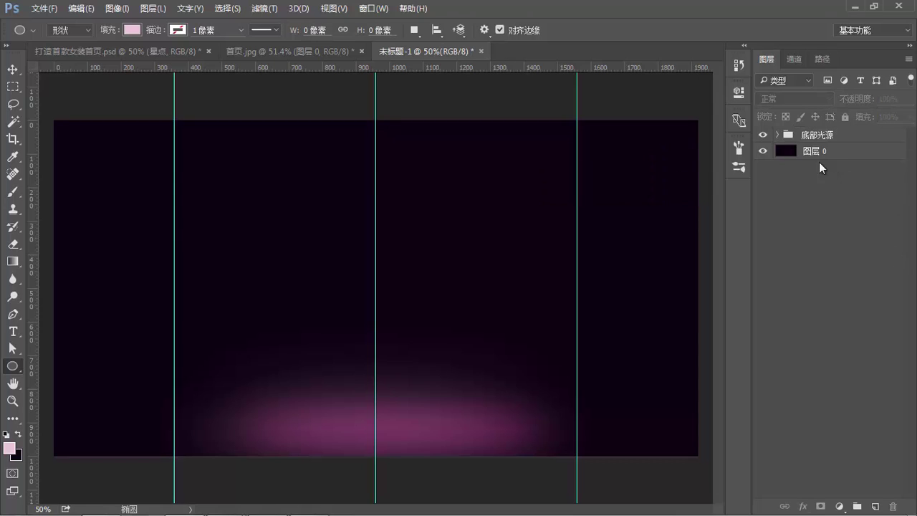
Transform the 底部光源 group to about 124% width and 88% height.
{"action": "left_click", "coordinate": [14, 72]}
{"action": "key", "text": "ctrl"}
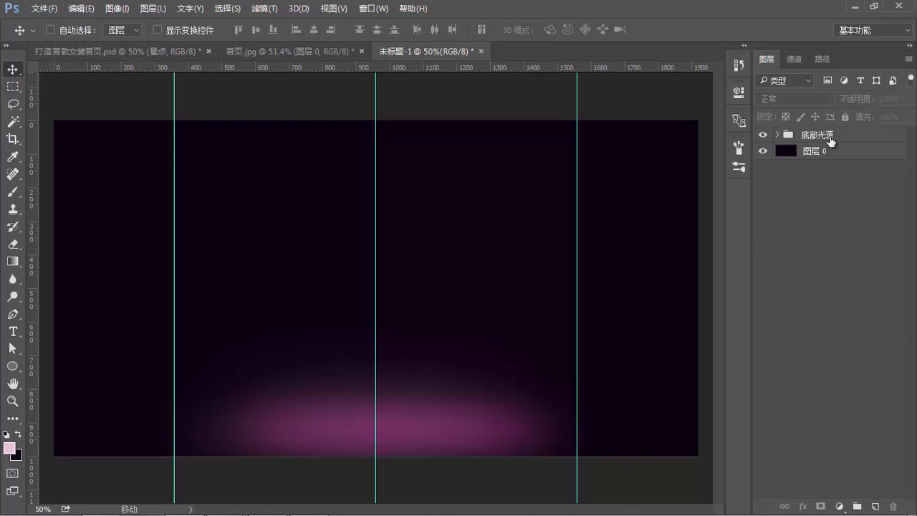
{"action": "double_click", "coordinate": [823, 136]}
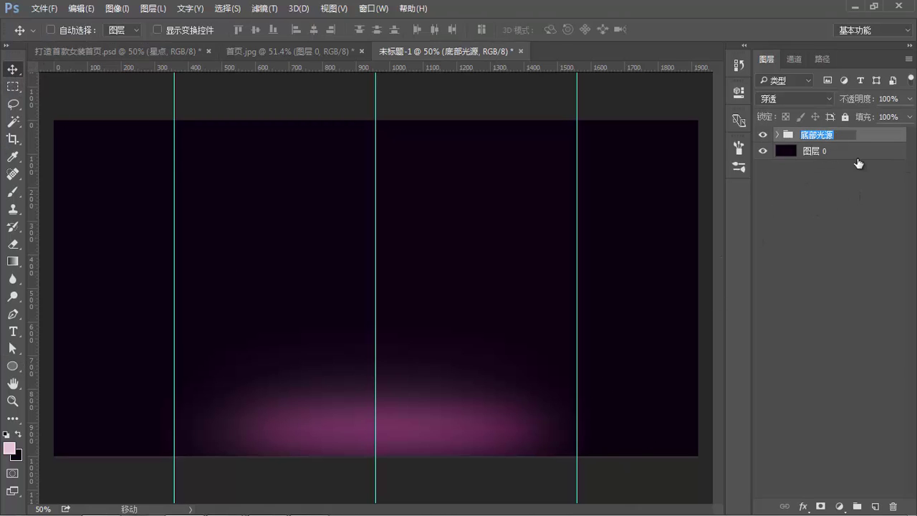
{"action": "left_click", "coordinate": [873, 138]}
{"action": "key", "text": "ctrl+t"}
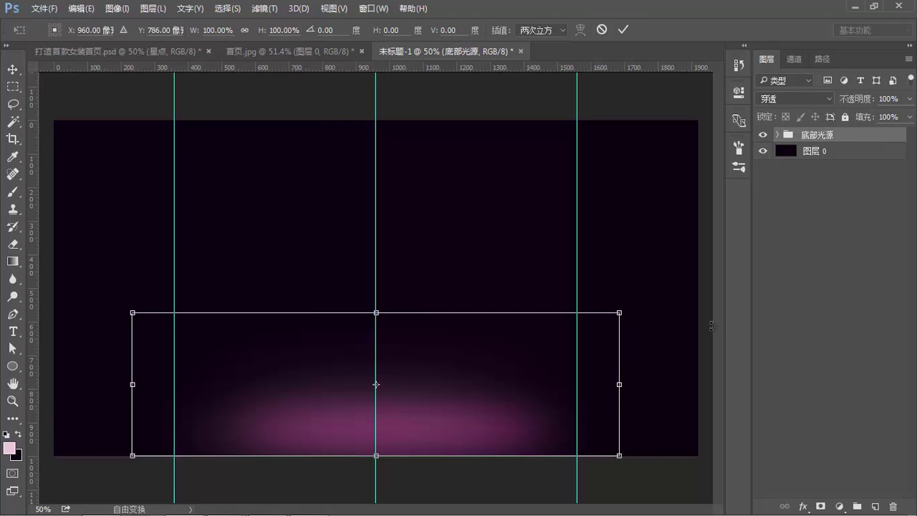
{"action": "left_click_drag", "start_coordinate": [619, 384], "coordinate": [679, 384]}
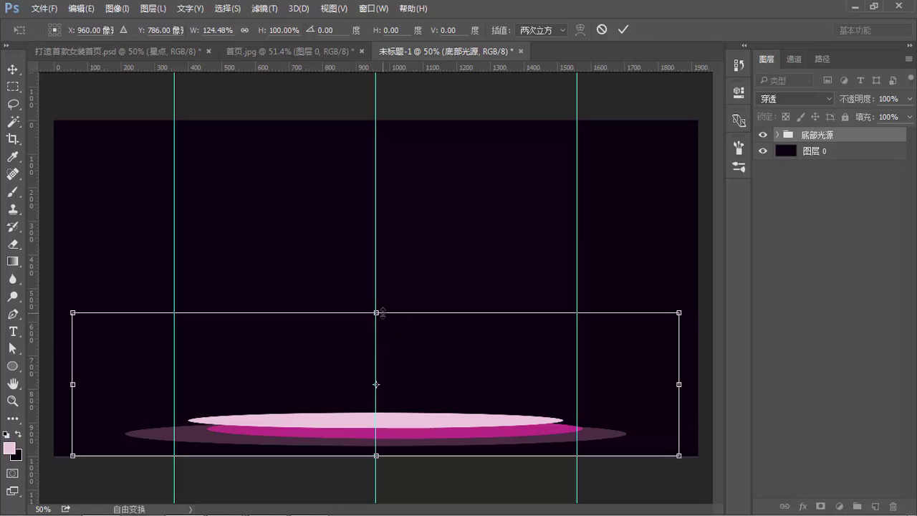
{"action": "mouse_move", "coordinate": [377, 313]}
{"action": "left_mouse_down"}
{"action": "mouse_move", "coordinate": [383, 330]}
{"action": "mouse_move", "coordinate": [414, 351]}
{"action": "left_mouse_up"}
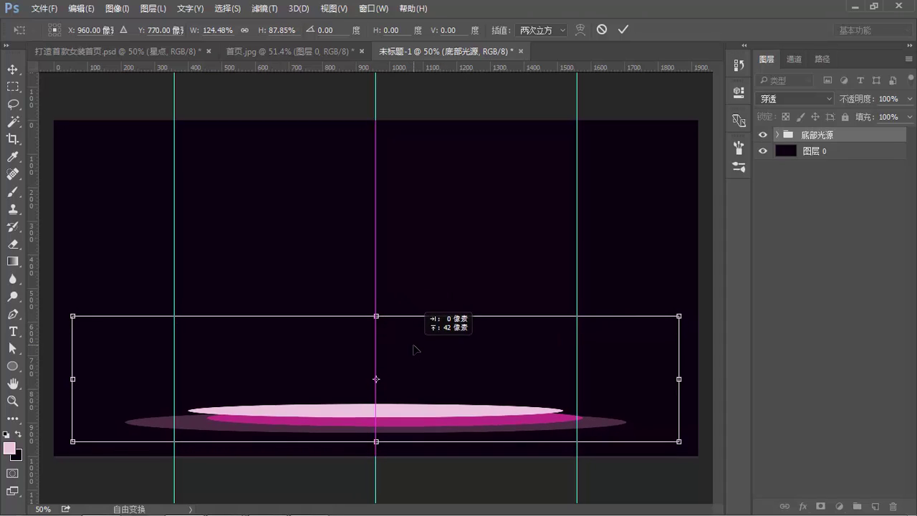
{"action": "key", "text": "Return"}
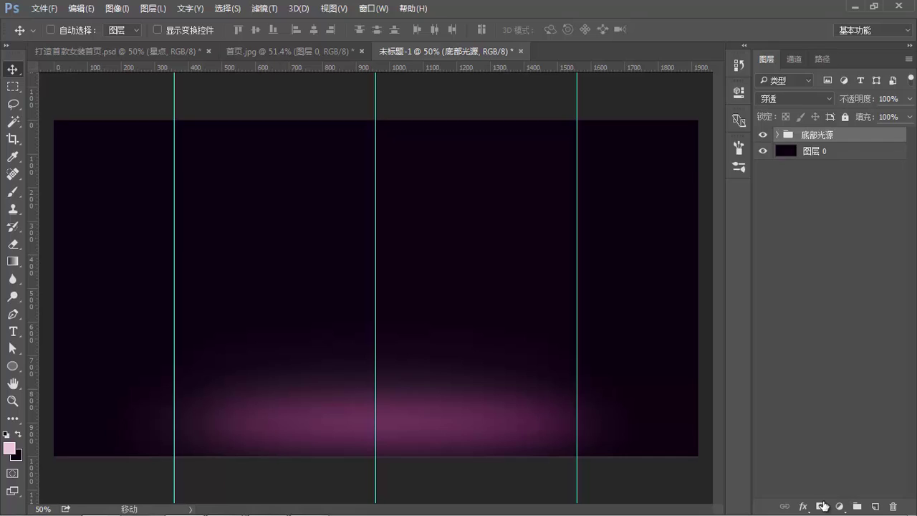
Add a layer mask to 底部光源 and choose a black-to-white linear gradient.
{"action": "left_click", "coordinate": [820, 507]}
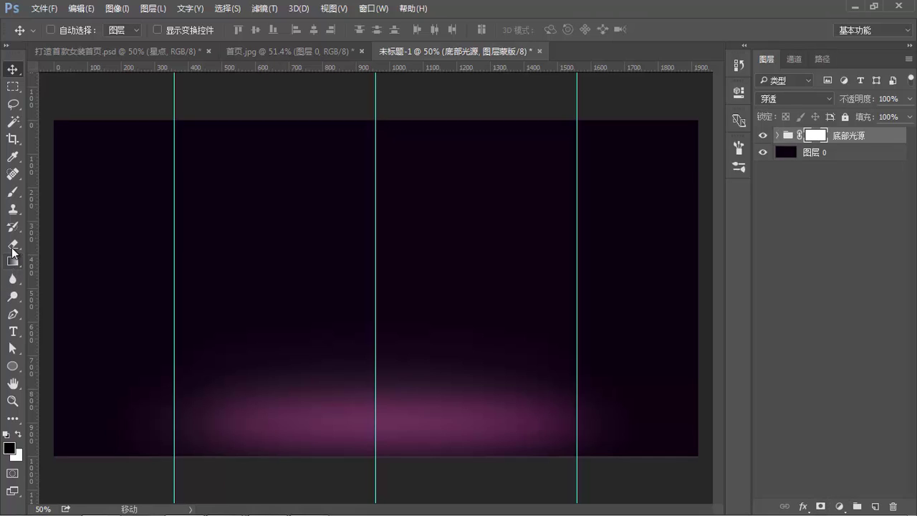
{"action": "left_click", "coordinate": [12, 191]}
{"action": "left_click", "coordinate": [13, 261]}
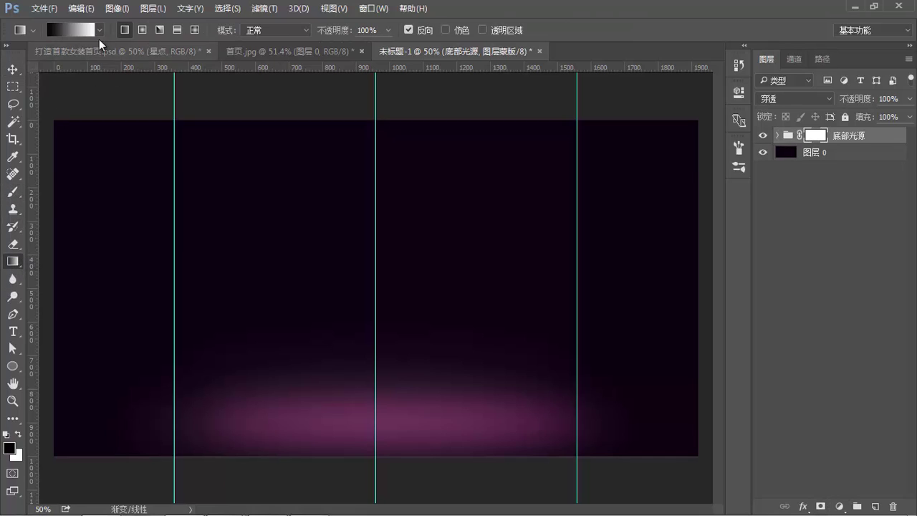
{"action": "left_click", "coordinate": [72, 30]}
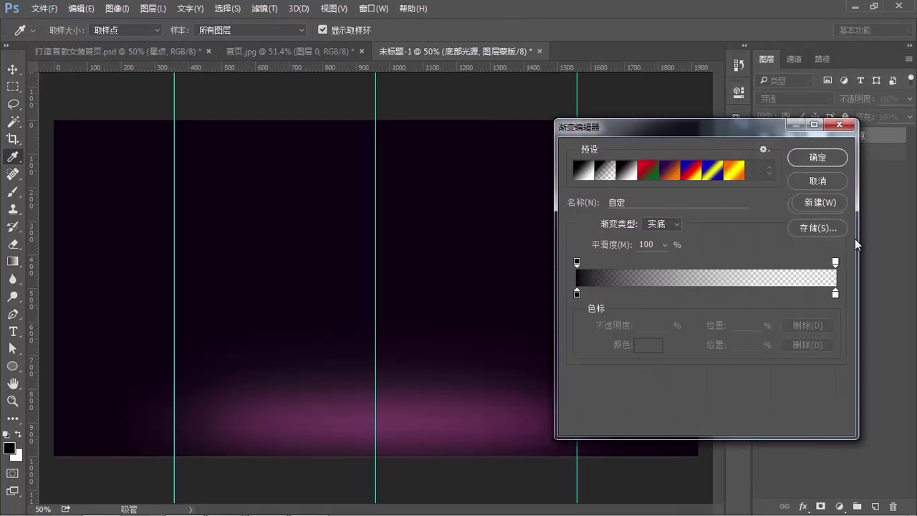
{"action": "double_click", "coordinate": [627, 172]}
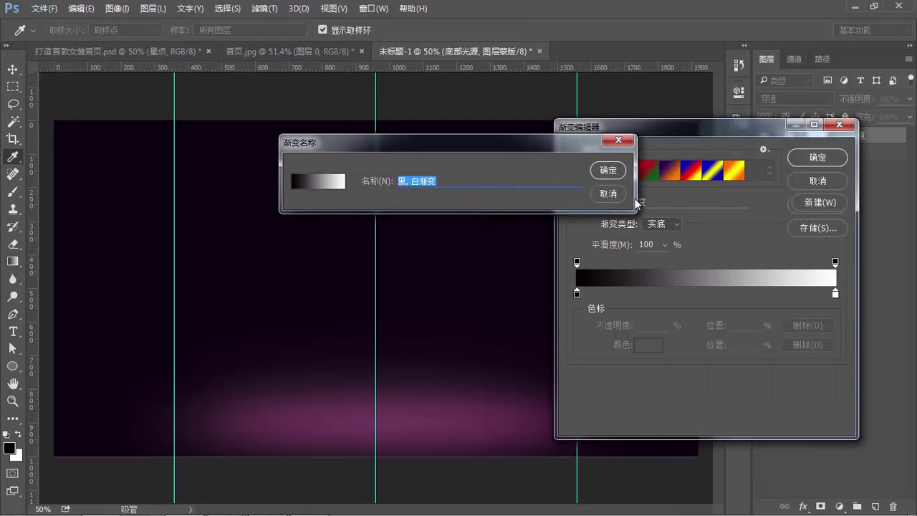
{"action": "left_click", "coordinate": [605, 194]}
Make the gradient black-to-transparent and drag it vertically across the group mask.
{"action": "left_click", "coordinate": [835, 261]}
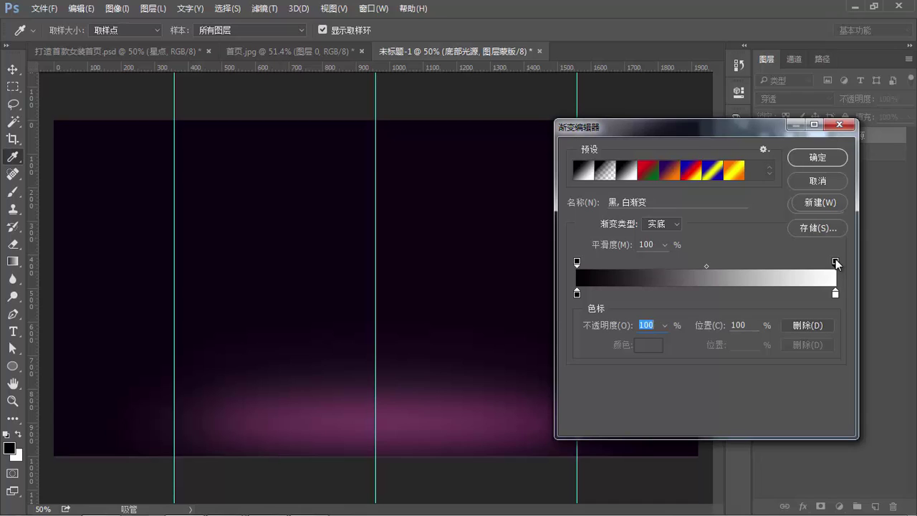
{"action": "type", "text": "0"}
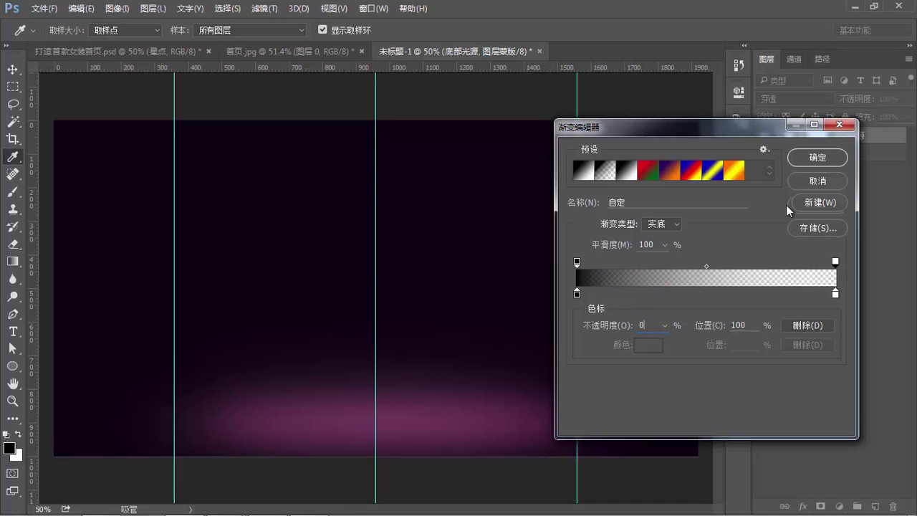
{"action": "left_click", "coordinate": [817, 156]}
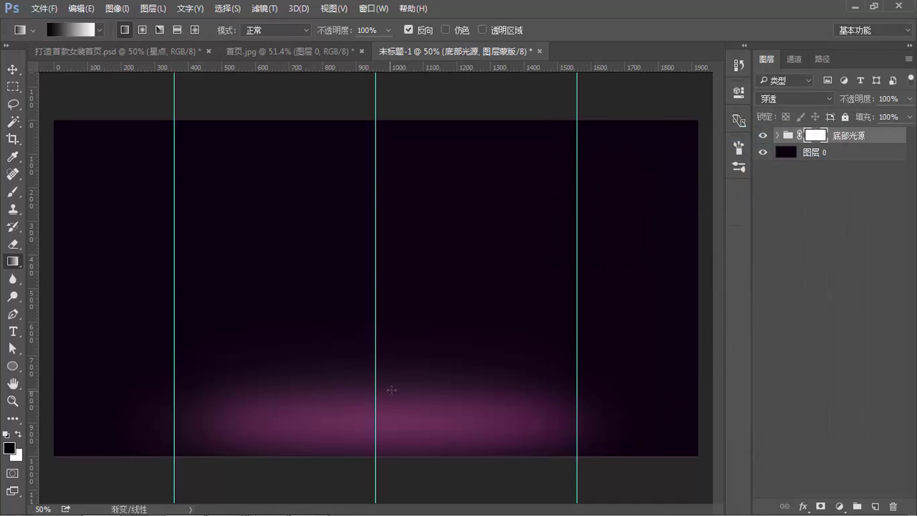
{"action": "left_click_drag", "start_coordinate": [376, 393], "coordinate": [375, 453]}
{"action": "left_click", "coordinate": [13, 69]}
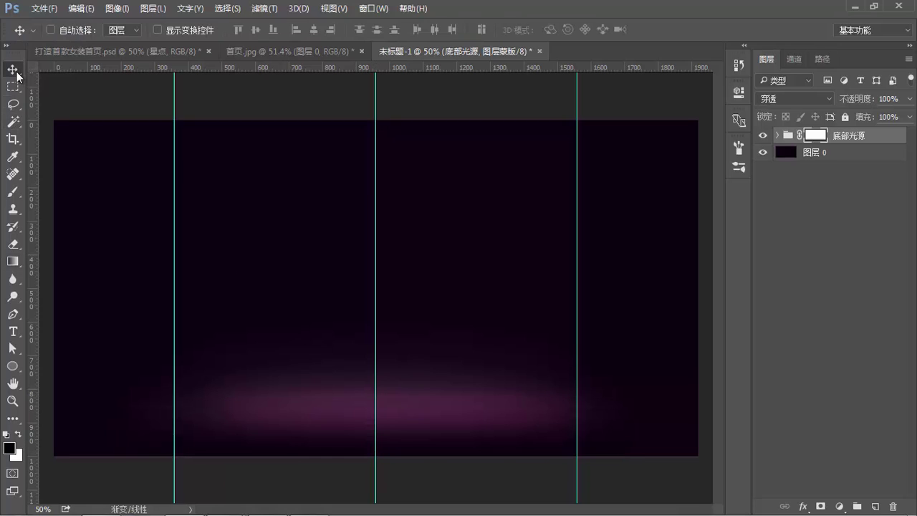
{"action": "left_click", "coordinate": [842, 154]}
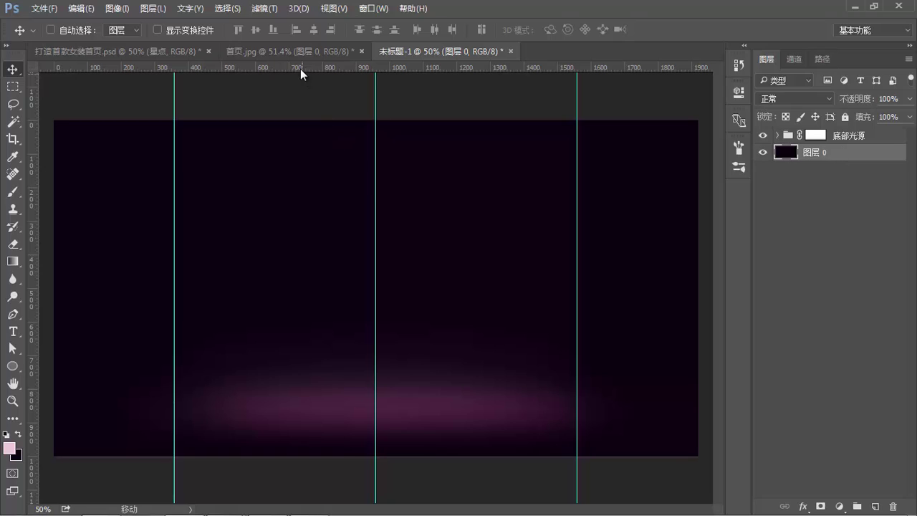
{"action": "left_click", "coordinate": [294, 50]}
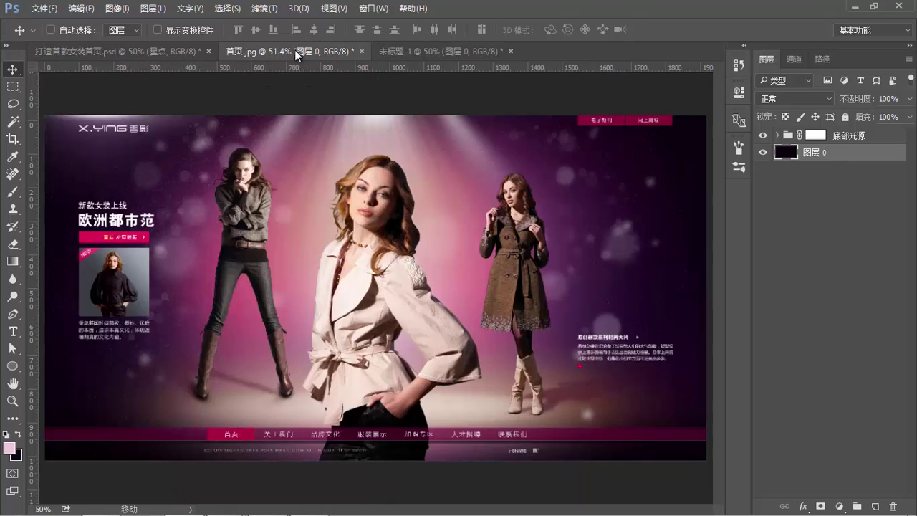
{"action": "left_click", "coordinate": [471, 55]}
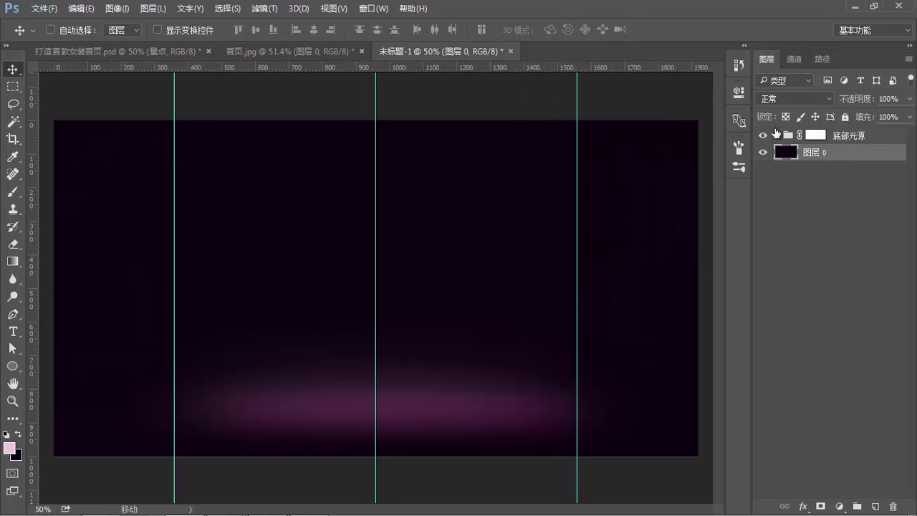
{"action": "left_click", "coordinate": [299, 54]}
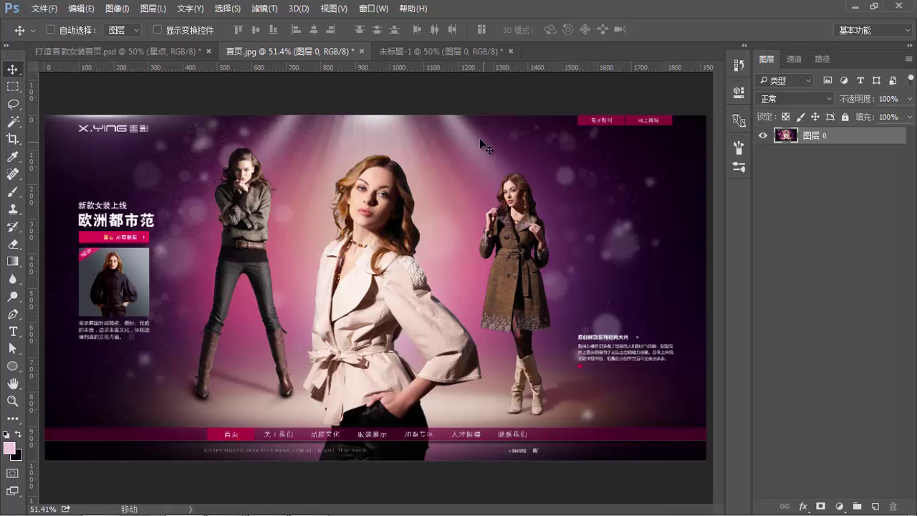
{"action": "left_click", "coordinate": [443, 48]}
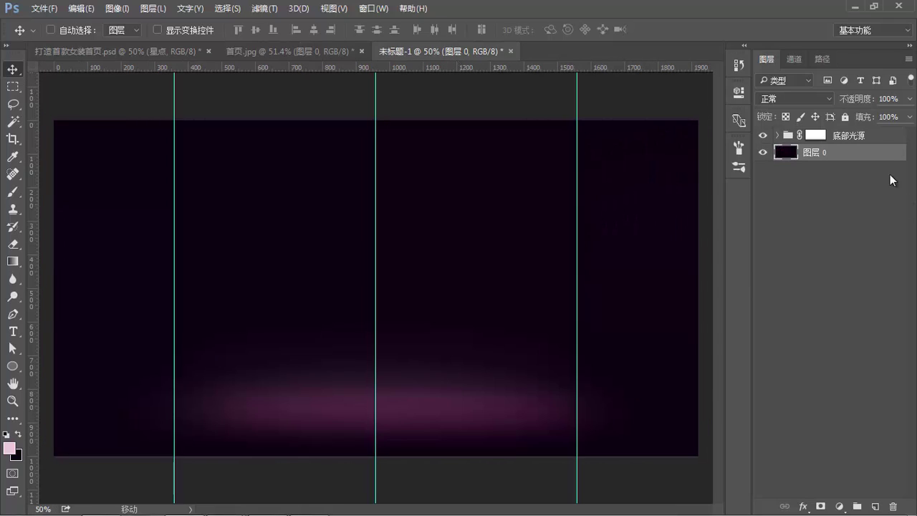
{"action": "left_click", "coordinate": [860, 135]}
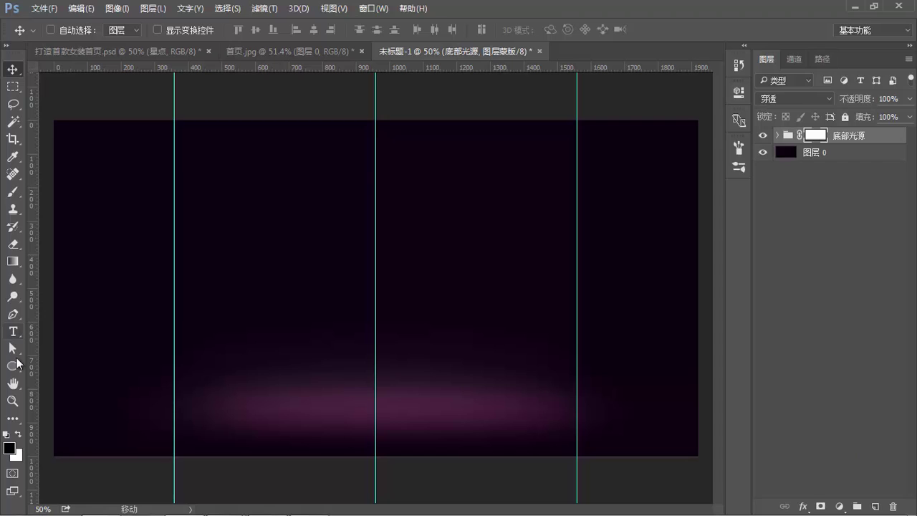
Sample a dark purple from the 首页.jpg reference as the foreground colour.
{"action": "left_click", "coordinate": [12, 366]}
{"action": "left_click", "coordinate": [82, 395]}
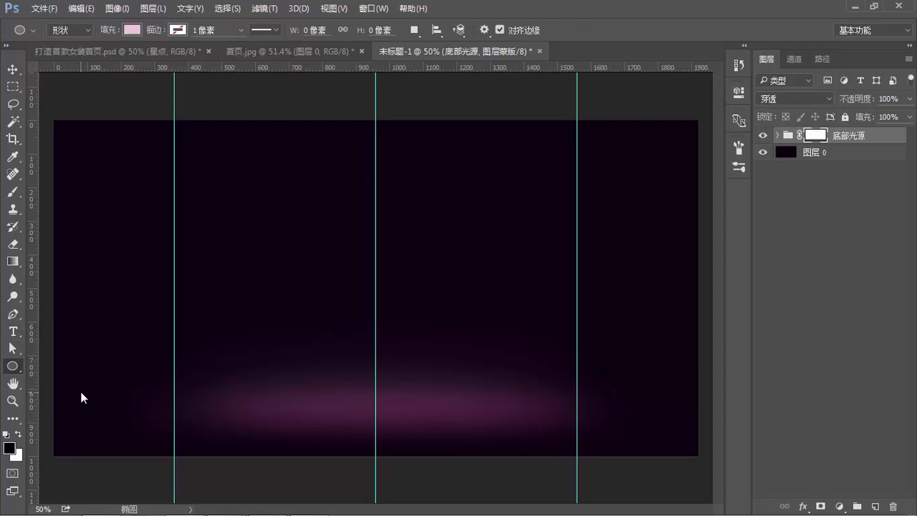
{"action": "left_click", "coordinate": [323, 49]}
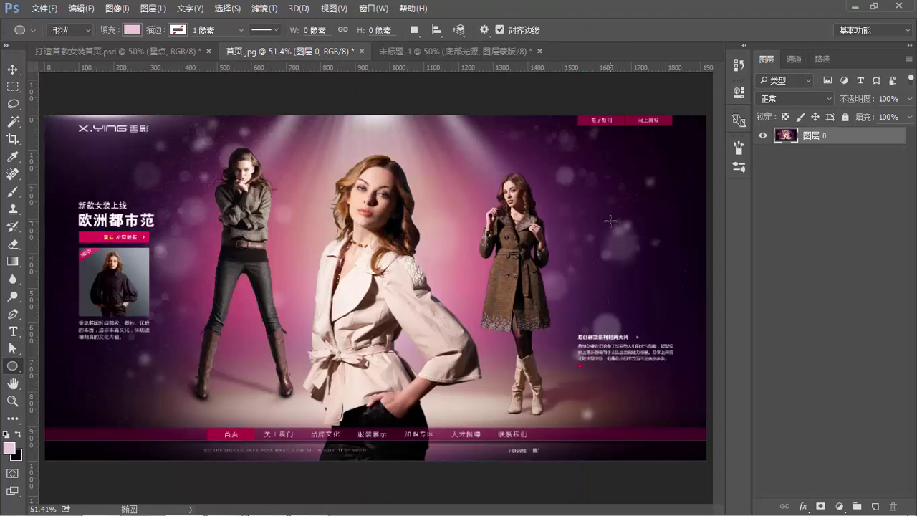
{"action": "left_click", "coordinate": [9, 448]}
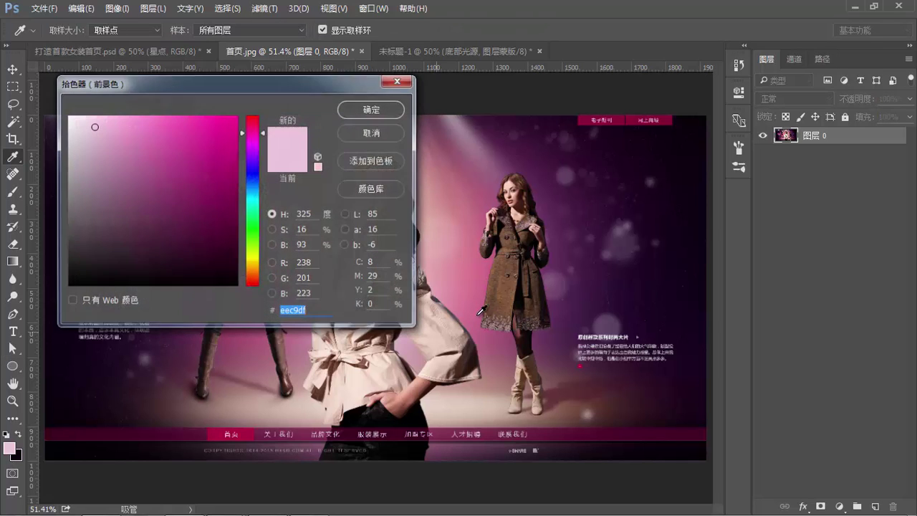
{"action": "left_click", "coordinate": [677, 216]}
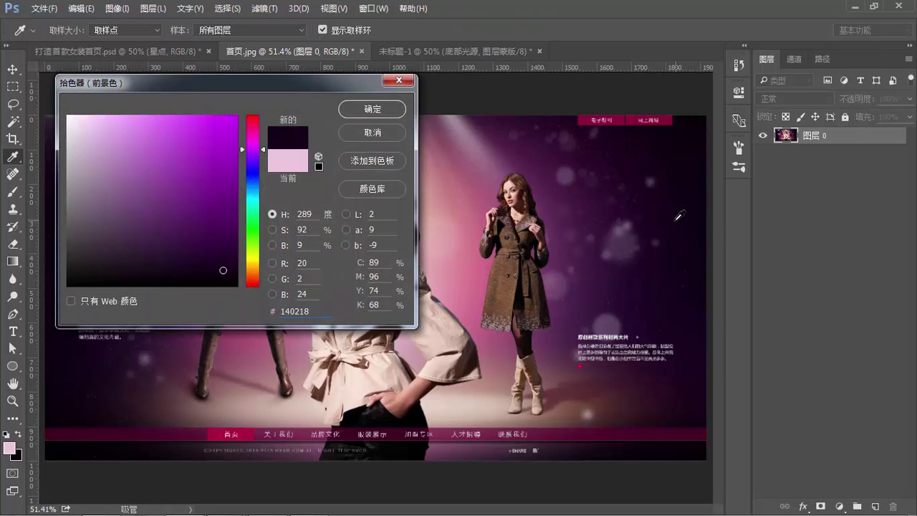
{"action": "left_click_drag", "start_coordinate": [676, 219], "coordinate": [667, 219]}
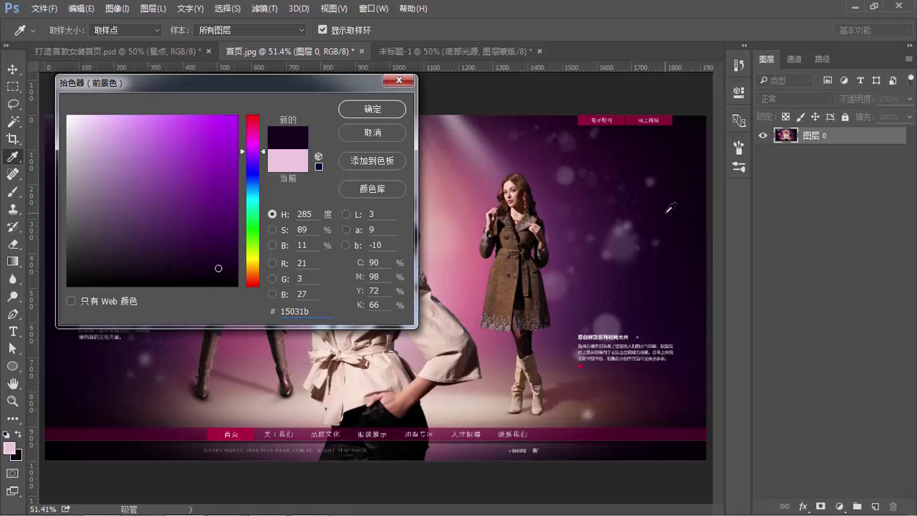
{"action": "left_click", "coordinate": [673, 211]}
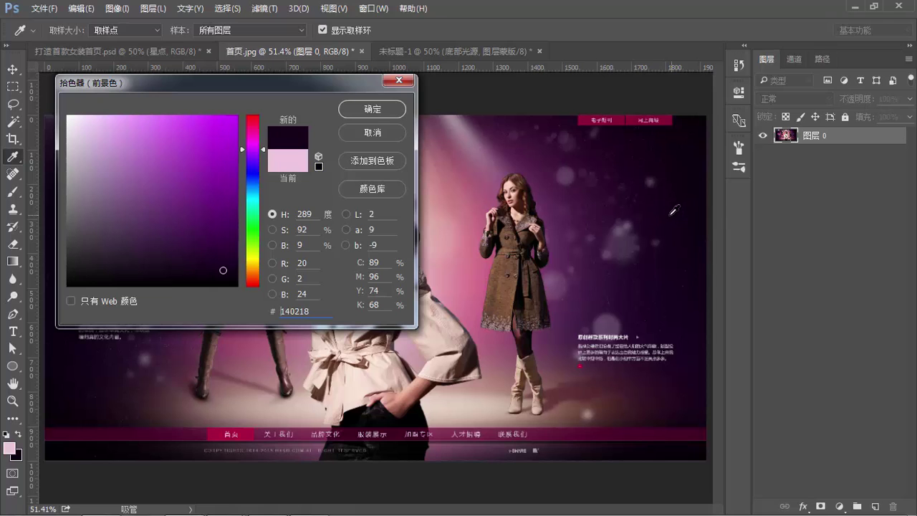
{"action": "left_click", "coordinate": [385, 109]}
Draw a dark circle in the middle of the banner and nudge it right.
{"action": "left_click", "coordinate": [437, 51]}
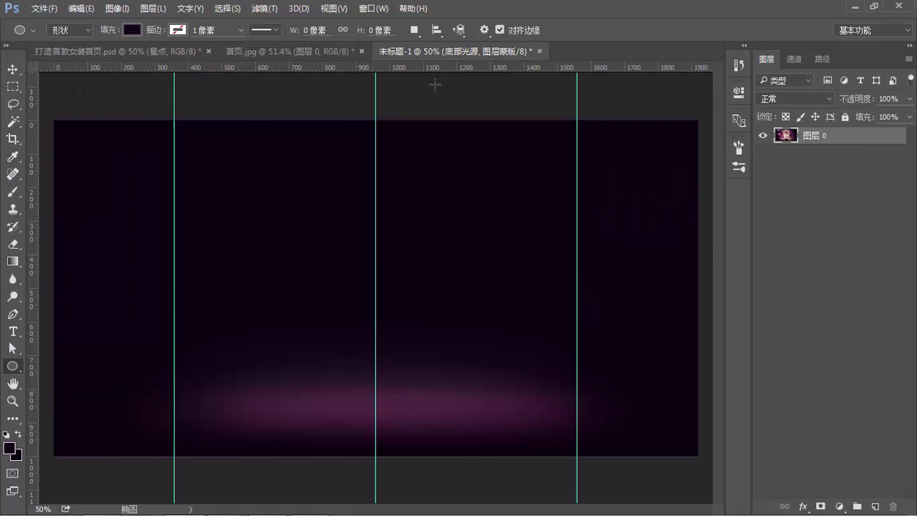
{"action": "left_click", "coordinate": [375, 258]}
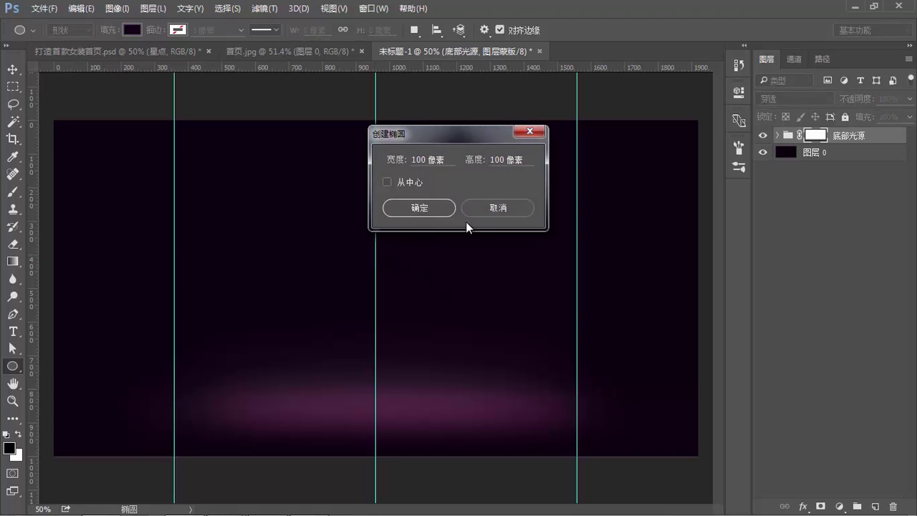
{"action": "left_click", "coordinate": [497, 207]}
{"action": "left_click_drag", "start_coordinate": [363, 254], "coordinate": [473, 350]}
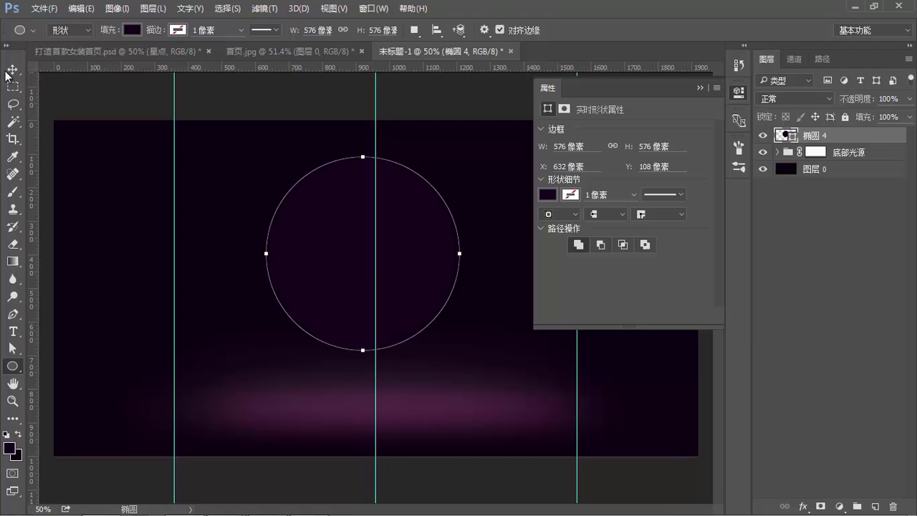
{"action": "double_click", "coordinate": [700, 89]}
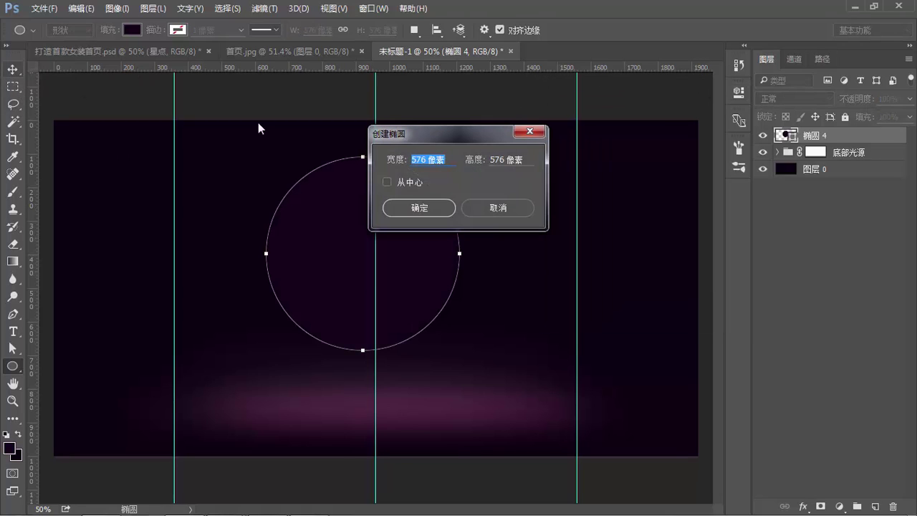
{"action": "left_click", "coordinate": [486, 207]}
{"action": "key", "text": "v"}
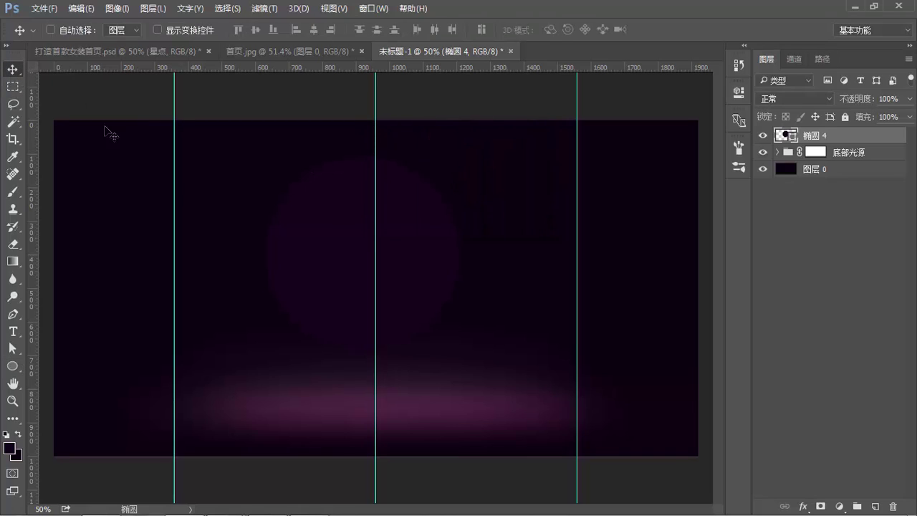
{"action": "left_click_drag", "start_coordinate": [425, 260], "coordinate": [438, 263]}
Change the circle's fill to dark purple #2c0539.
{"action": "left_click", "coordinate": [264, 9]}
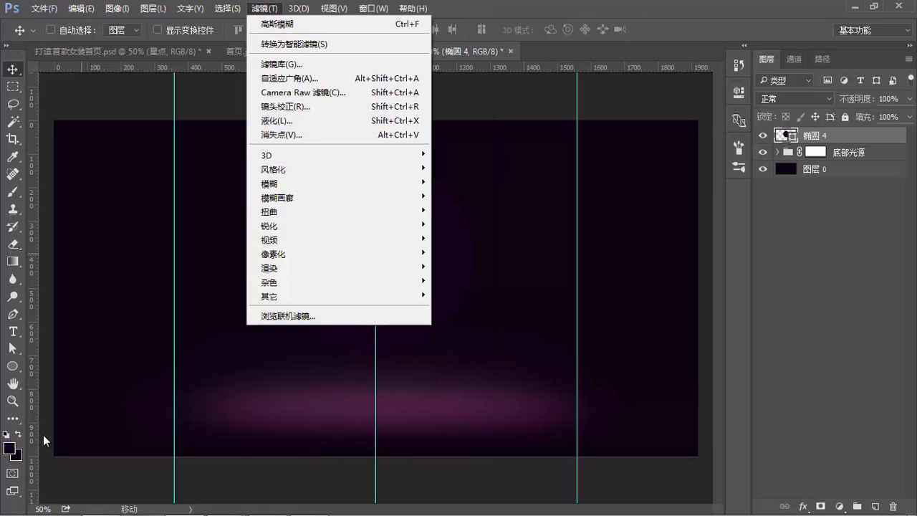
{"action": "key", "text": "Left"}
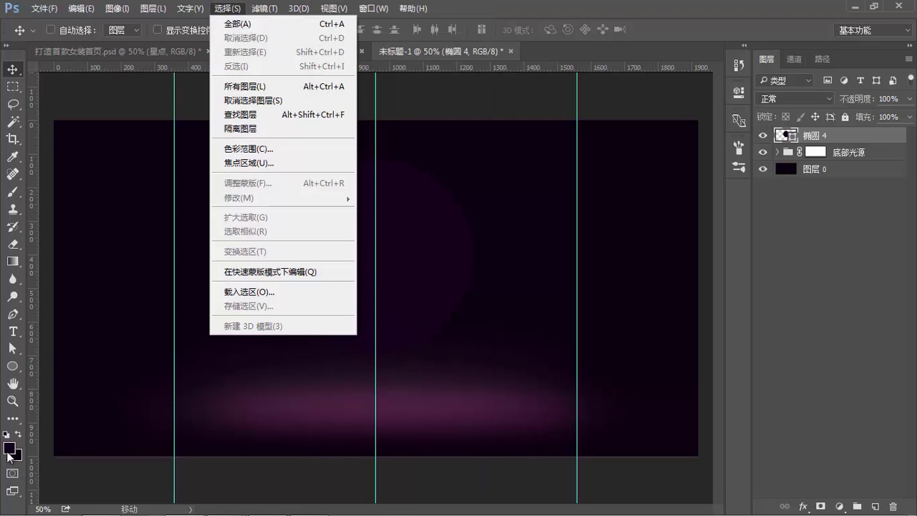
{"action": "left_click", "coordinate": [13, 365]}
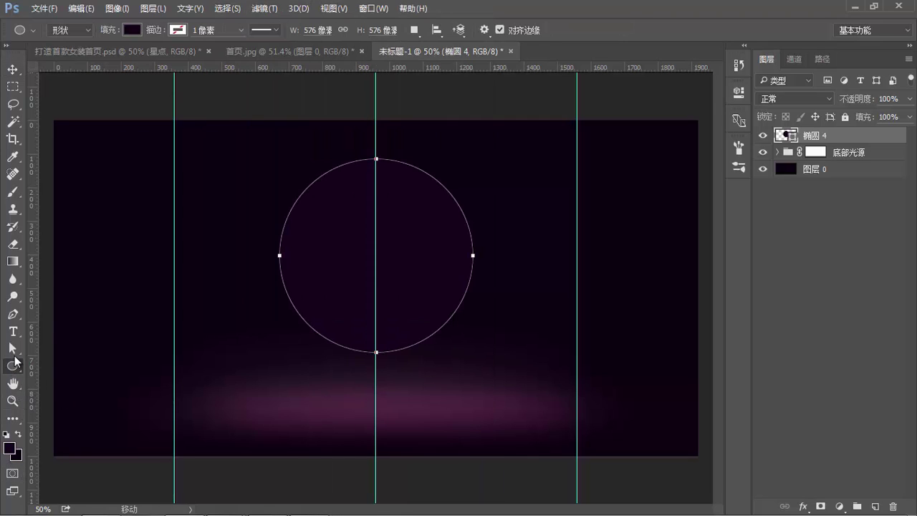
{"action": "left_click", "coordinate": [137, 24]}
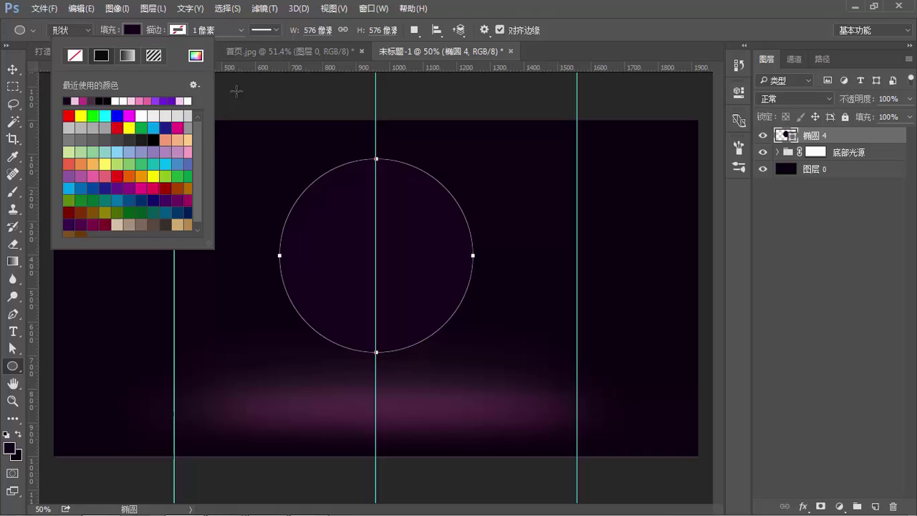
{"action": "left_click", "coordinate": [196, 55]}
{"action": "left_click_drag", "start_coordinate": [219, 266], "coordinate": [223, 243]}
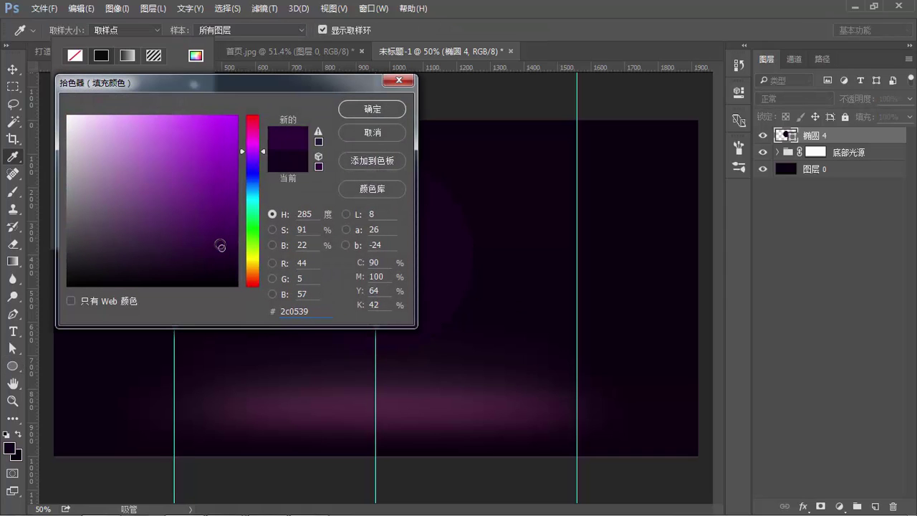
{"action": "left_click", "coordinate": [395, 109]}
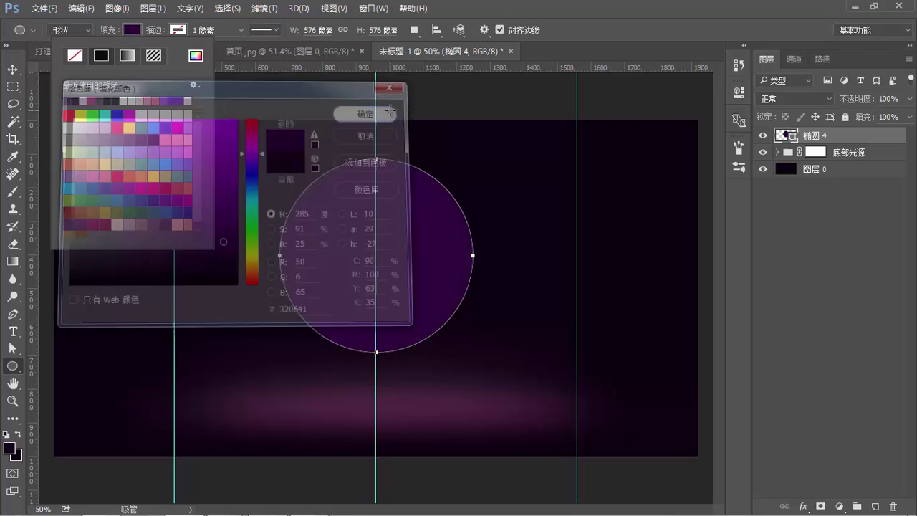
{"action": "left_click", "coordinate": [264, 10]}
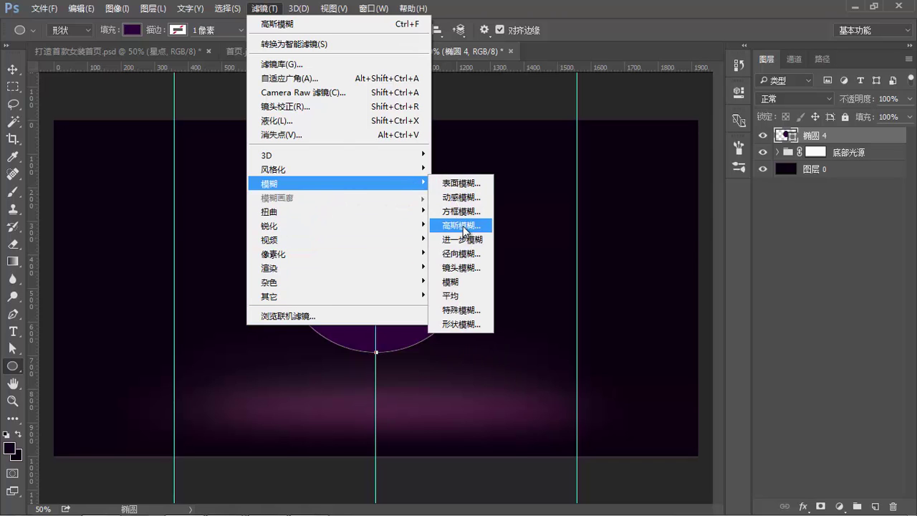
Blur 椭圆 4 as a smart object at 263.1 px radius, then view 首页.jpg.
{"action": "left_click", "coordinate": [462, 225]}
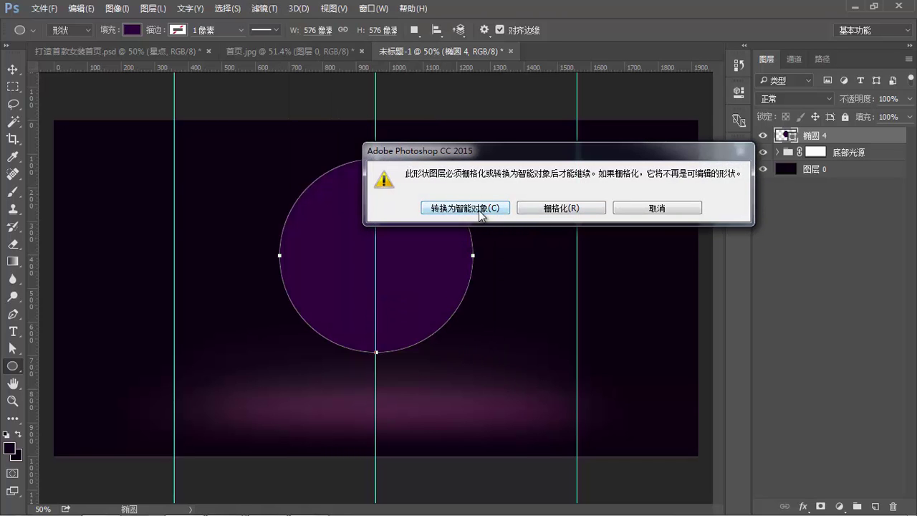
{"action": "left_click", "coordinate": [479, 209]}
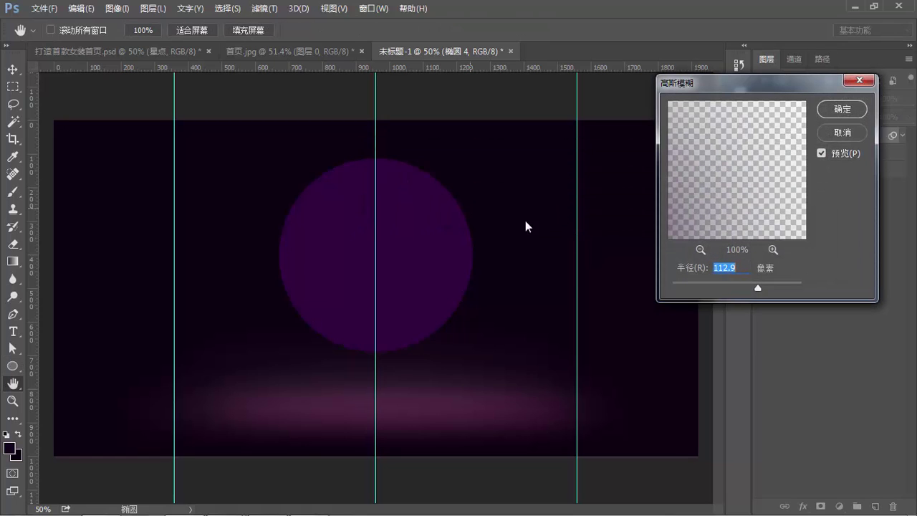
{"action": "left_click_drag", "start_coordinate": [766, 284], "coordinate": [774, 284]}
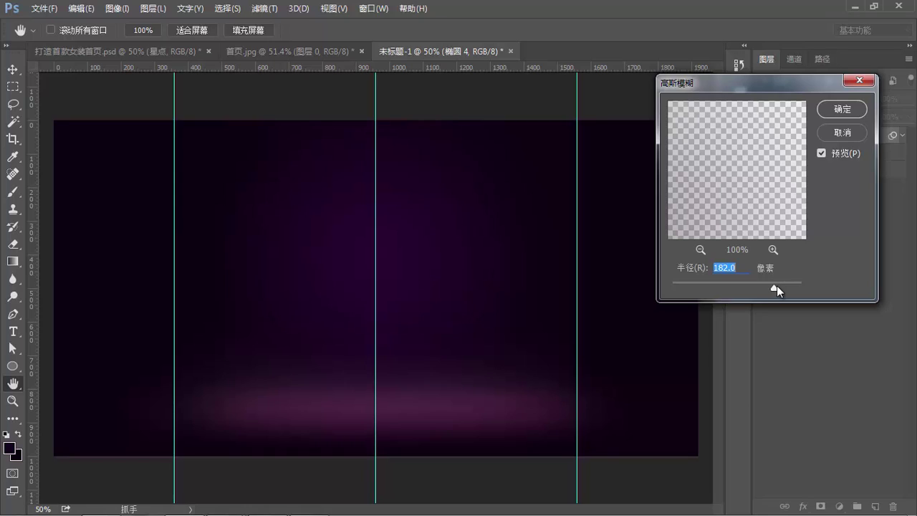
{"action": "left_click_drag", "start_coordinate": [775, 285], "coordinate": [780, 285]}
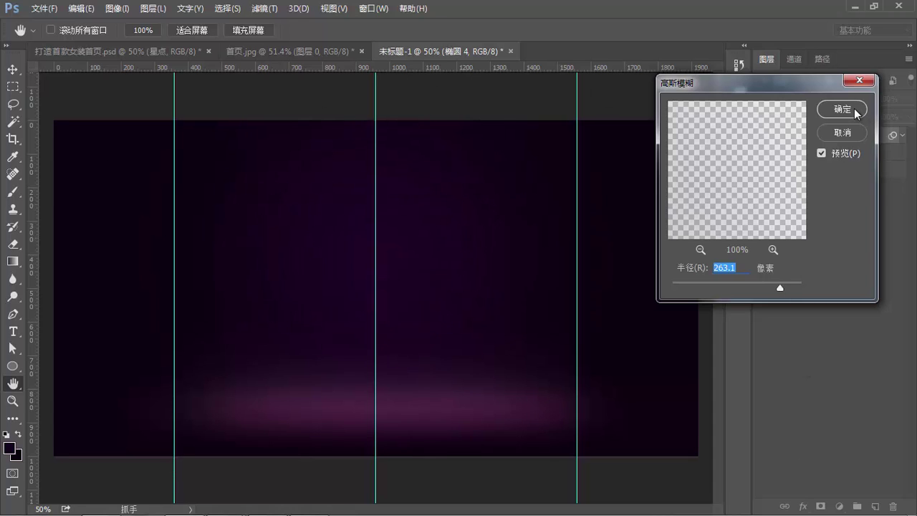
{"action": "left_click", "coordinate": [852, 111]}
{"action": "left_click", "coordinate": [308, 51]}
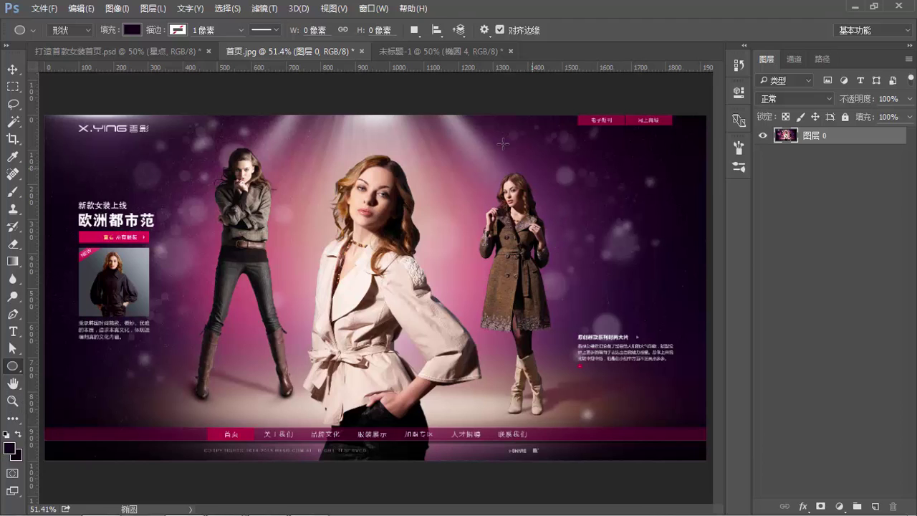
Draw a second centred circle in the banner with a #60097d purple fill.
{"action": "left_click", "coordinate": [465, 53]}
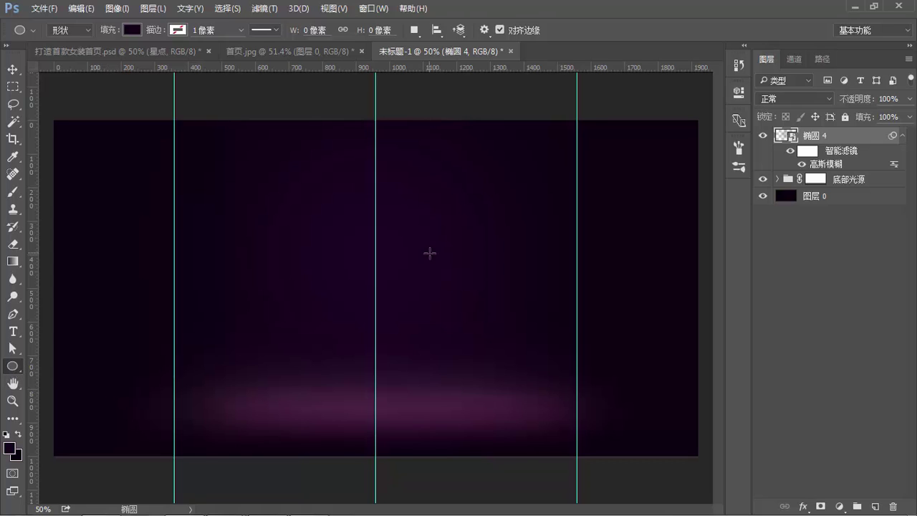
{"action": "left_click_drag", "start_coordinate": [375, 249], "coordinate": [494, 330]}
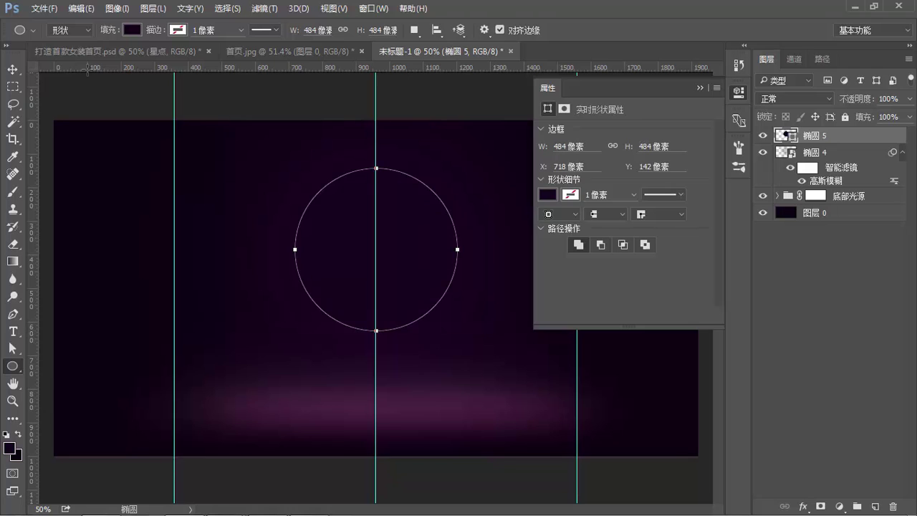
{"action": "left_click", "coordinate": [134, 33]}
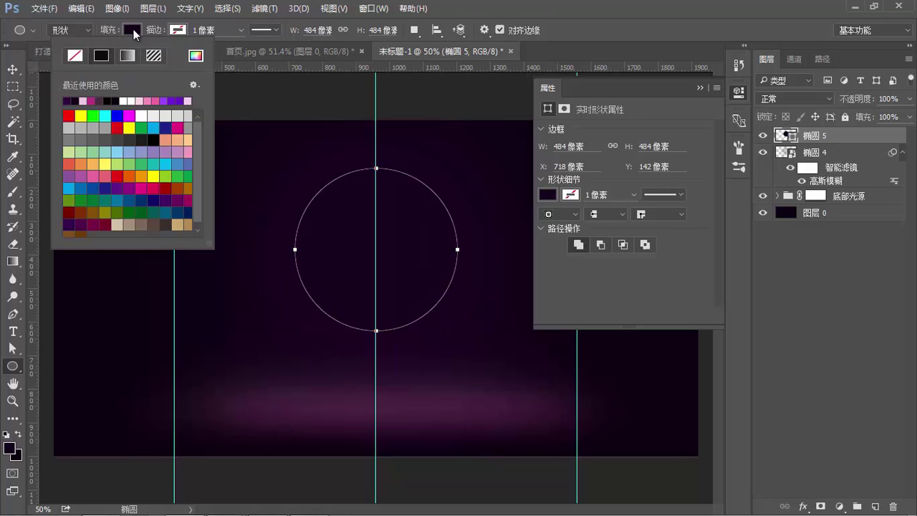
{"action": "left_click", "coordinate": [196, 57]}
{"action": "left_click", "coordinate": [224, 225]}
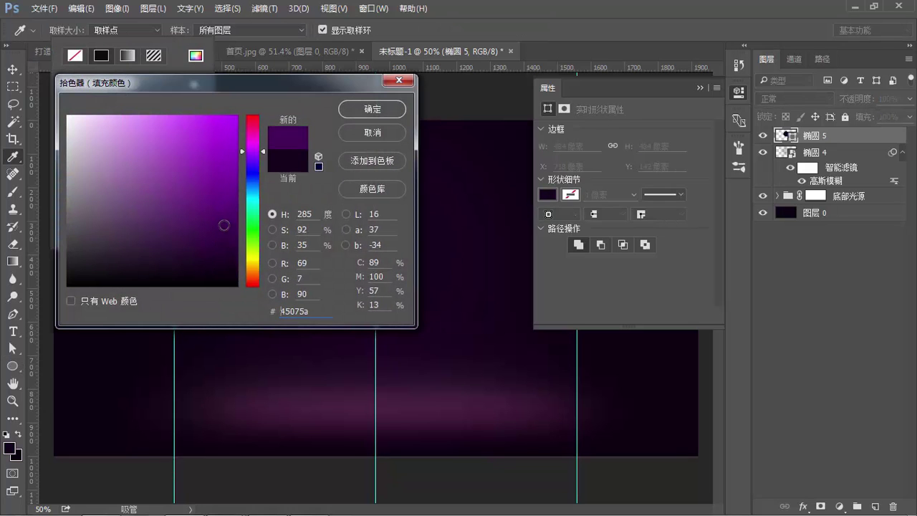
{"action": "mouse_move", "coordinate": [224, 225]}
{"action": "left_mouse_down"}
{"action": "mouse_move", "coordinate": [224, 191]}
{"action": "mouse_move", "coordinate": [225, 202]}
{"action": "left_mouse_up"}
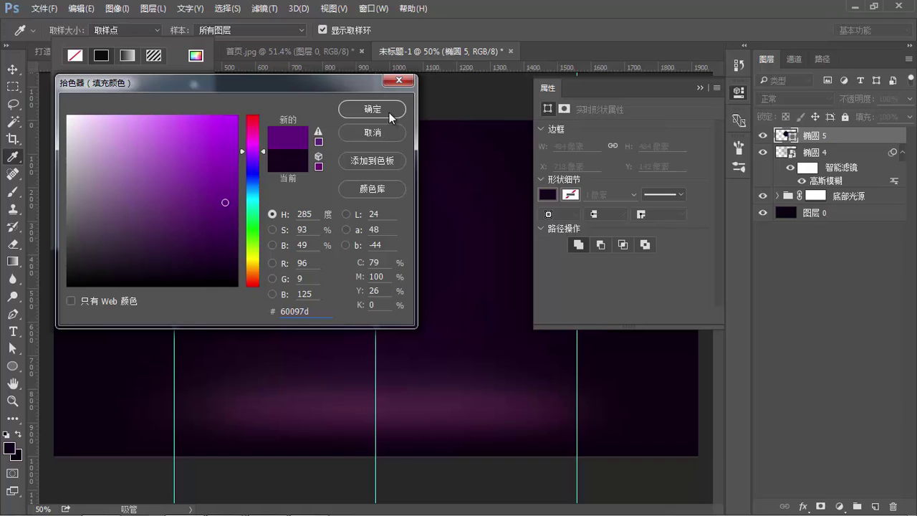
{"action": "left_click", "coordinate": [389, 111]}
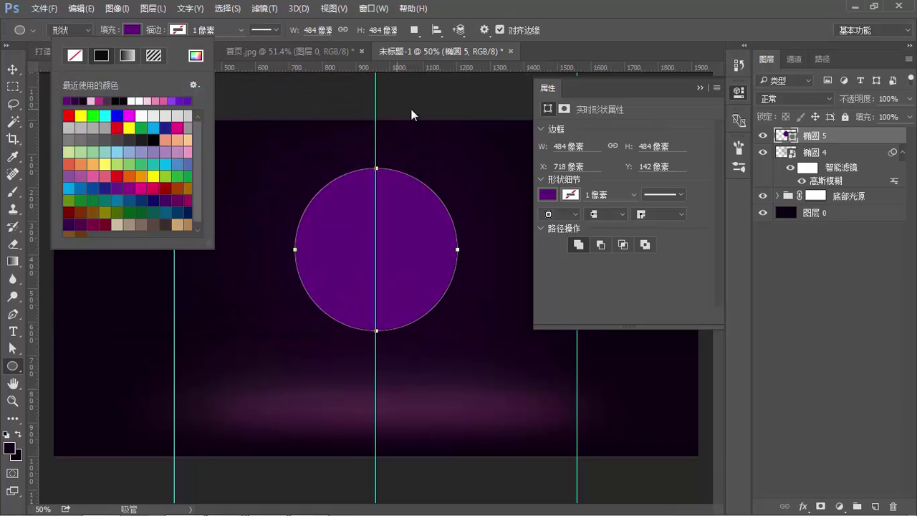
{"action": "left_click", "coordinate": [701, 89]}
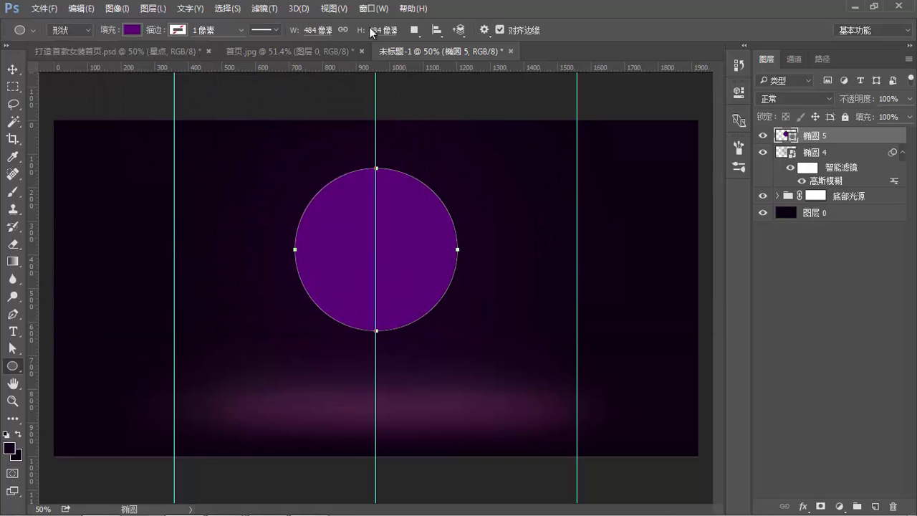
Blur 椭圆 5 as a smart object at about 202 px, then view 首页.jpg.
{"action": "left_click", "coordinate": [263, 8]}
{"action": "mouse_move", "coordinate": [337, 184]}
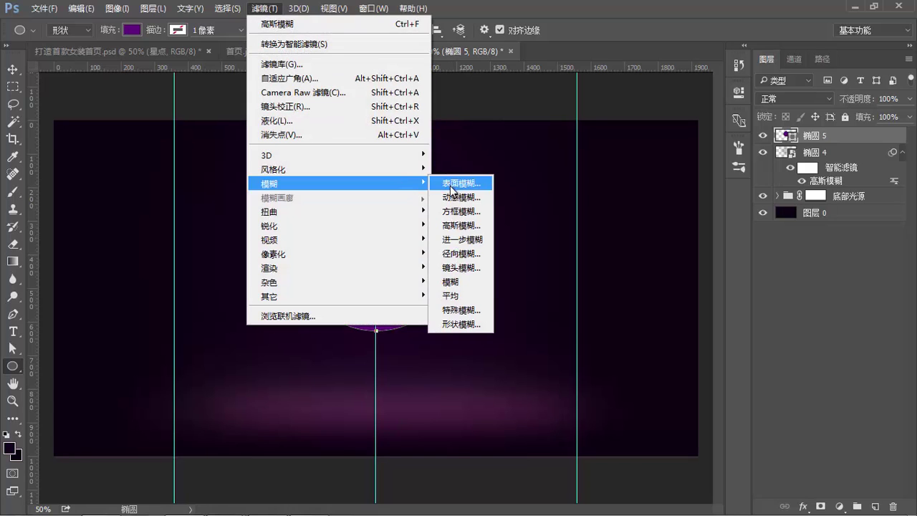
{"action": "left_click", "coordinate": [453, 228]}
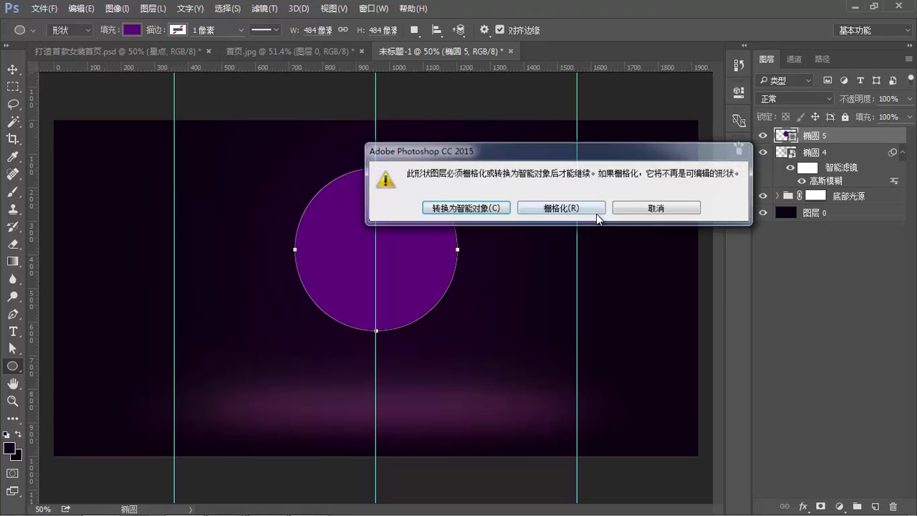
{"action": "left_click", "coordinate": [473, 208]}
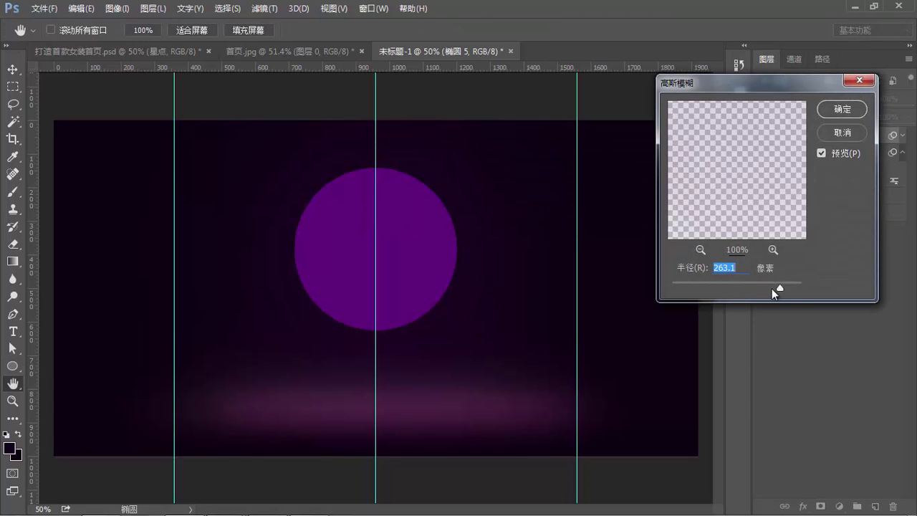
{"action": "left_click_drag", "start_coordinate": [777, 293], "coordinate": [773, 287]}
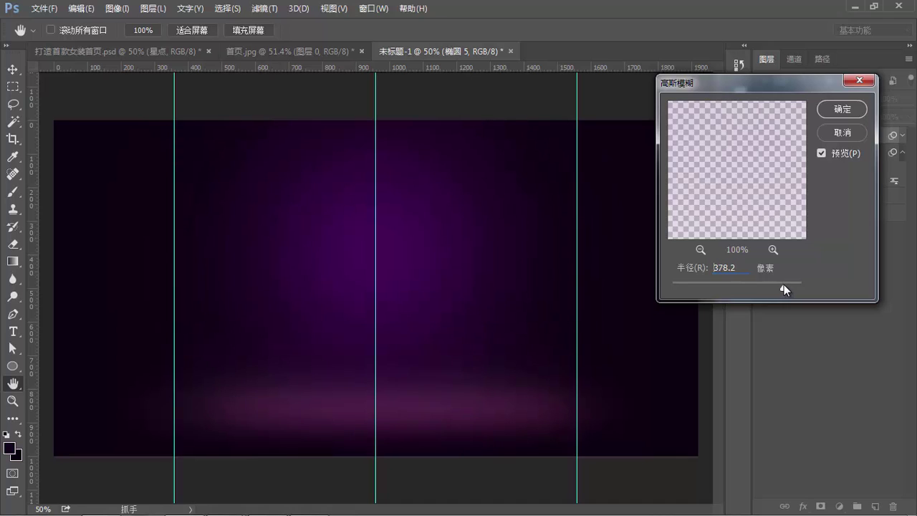
{"action": "left_click_drag", "start_coordinate": [779, 285], "coordinate": [781, 285]}
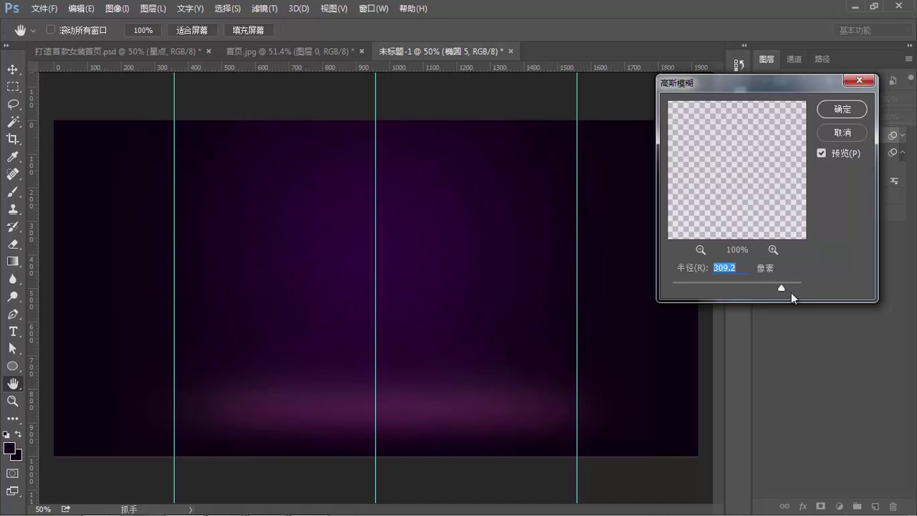
{"action": "left_click_drag", "start_coordinate": [779, 289], "coordinate": [778, 287]}
{"action": "left_click", "coordinate": [838, 116]}
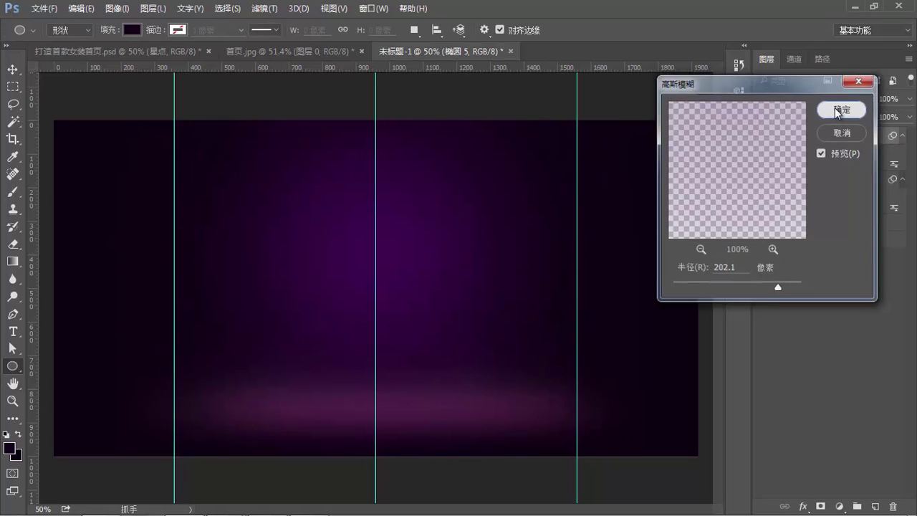
{"action": "left_click", "coordinate": [282, 53]}
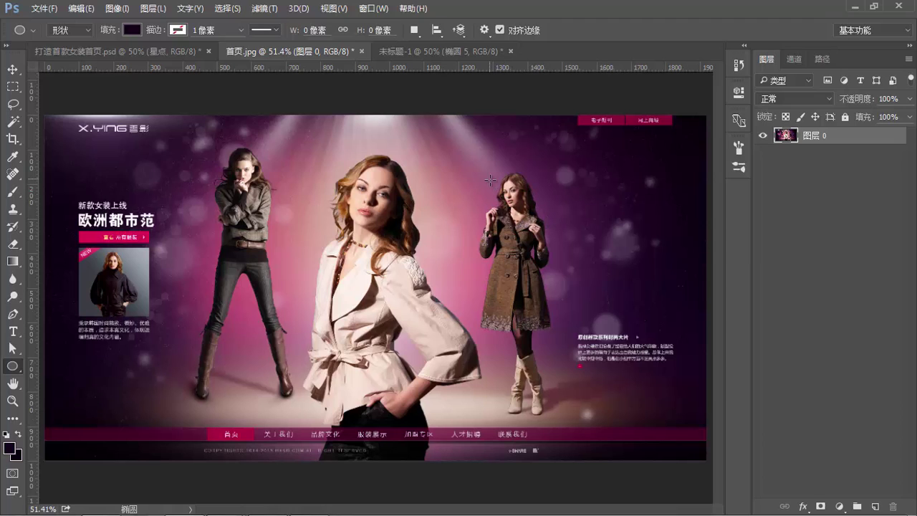
Sample dusty pink #ad5c7c from 首页.jpg as foreground, then return to 未标题-1.
{"action": "left_click", "coordinate": [10, 448]}
{"action": "left_click", "coordinate": [12, 69]}
{"action": "left_click", "coordinate": [14, 448]}
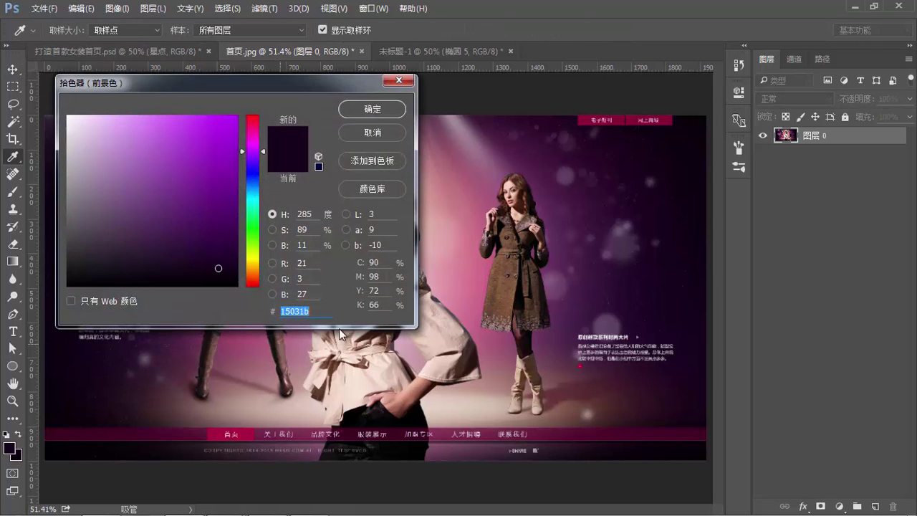
{"action": "left_click", "coordinate": [489, 203]}
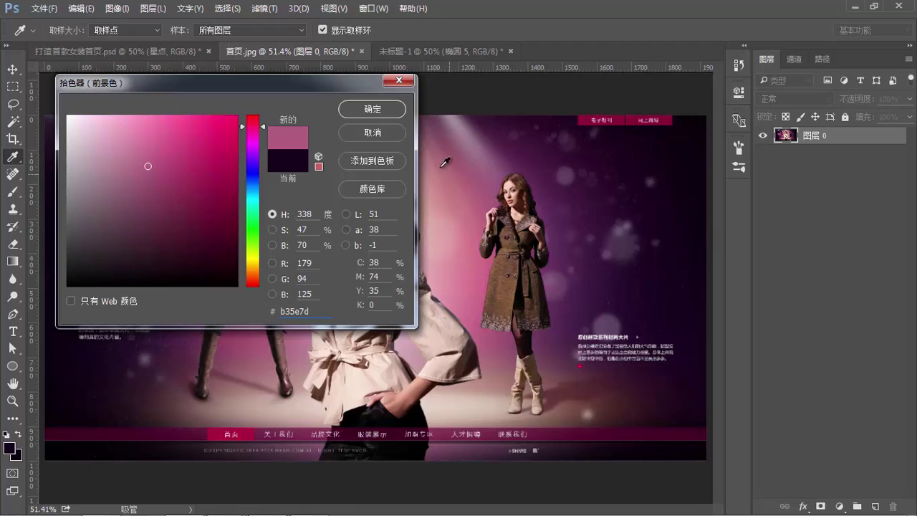
{"action": "left_click", "coordinate": [485, 202]}
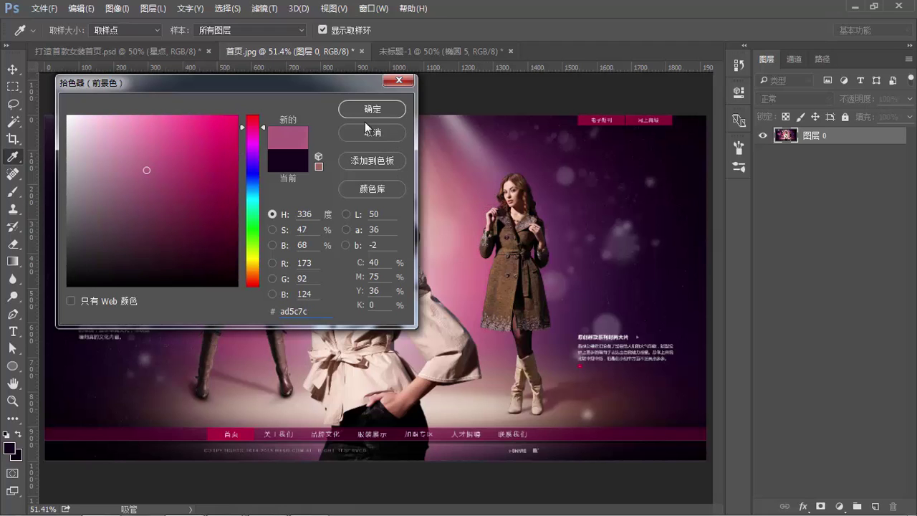
{"action": "left_click", "coordinate": [371, 110]}
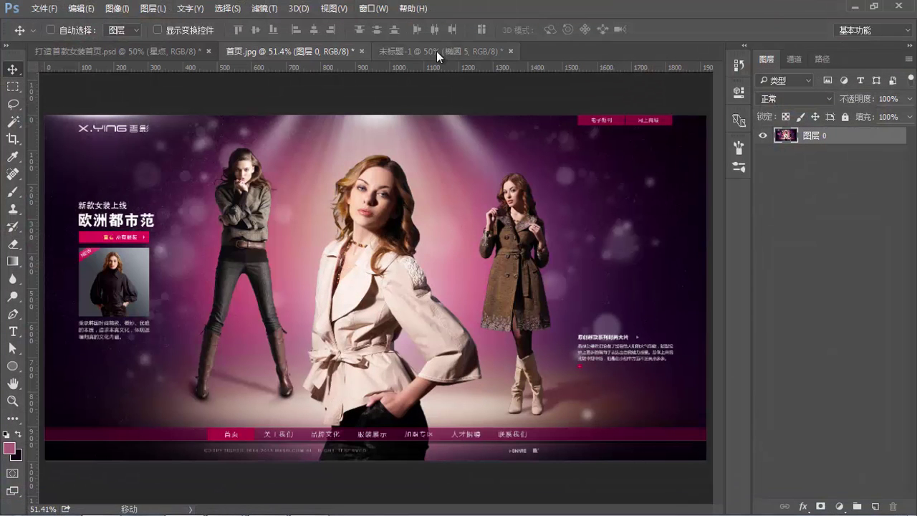
{"action": "left_click", "coordinate": [436, 51]}
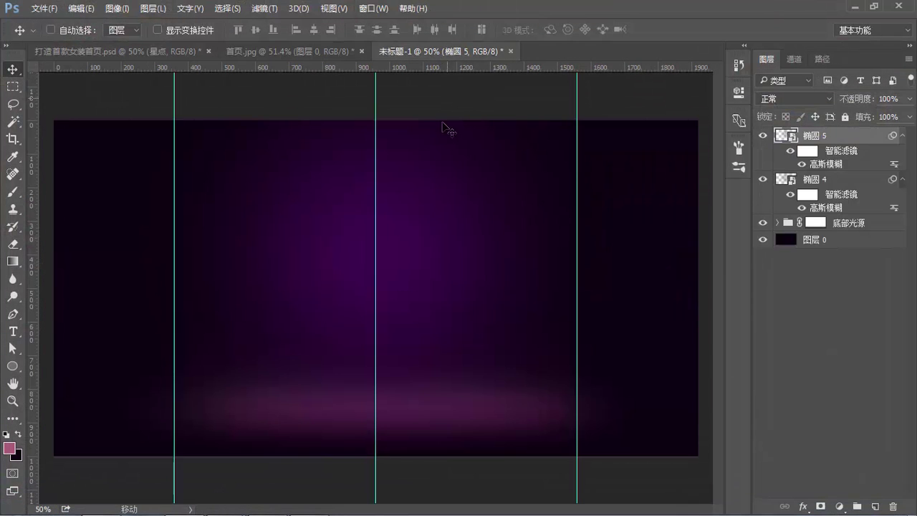
{"action": "key", "text": "u"}
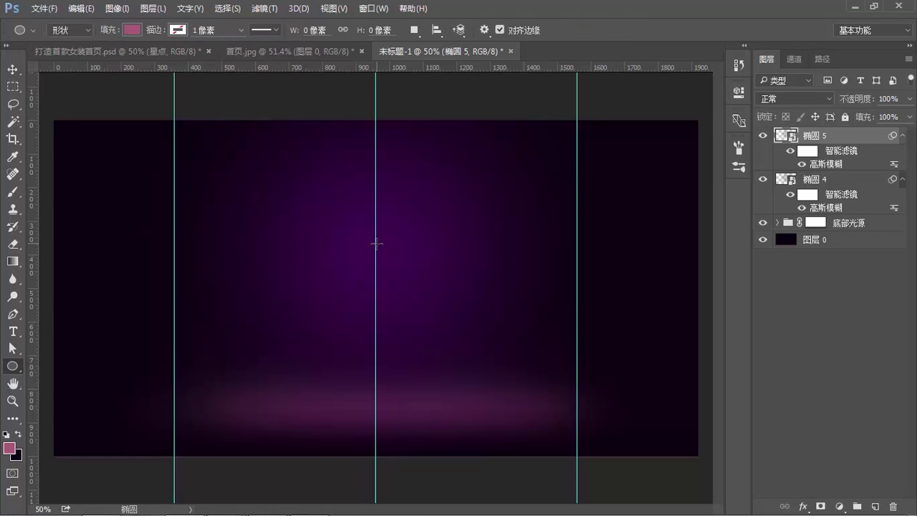
Draw a 424 px circle on the centre guide with pink fill b84773.
{"action": "left_click_drag", "start_coordinate": [376, 243], "coordinate": [451, 314]}
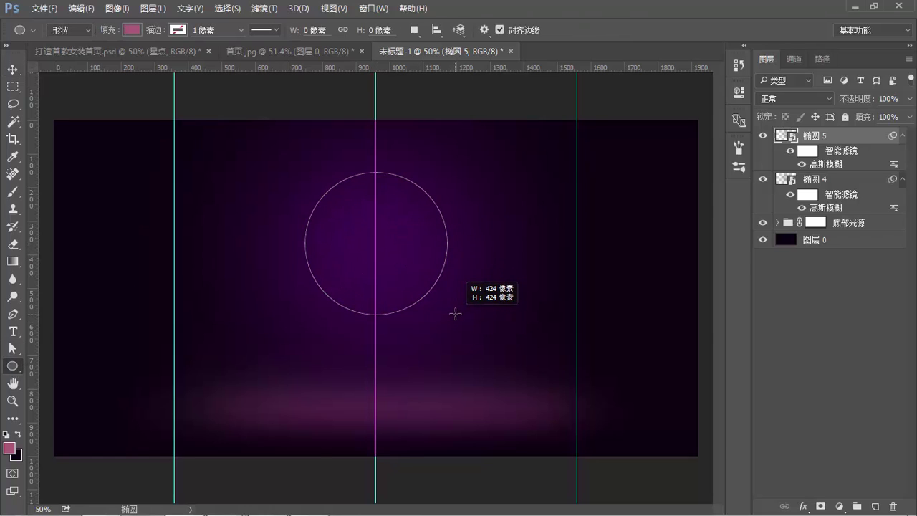
{"action": "left_click", "coordinate": [135, 29]}
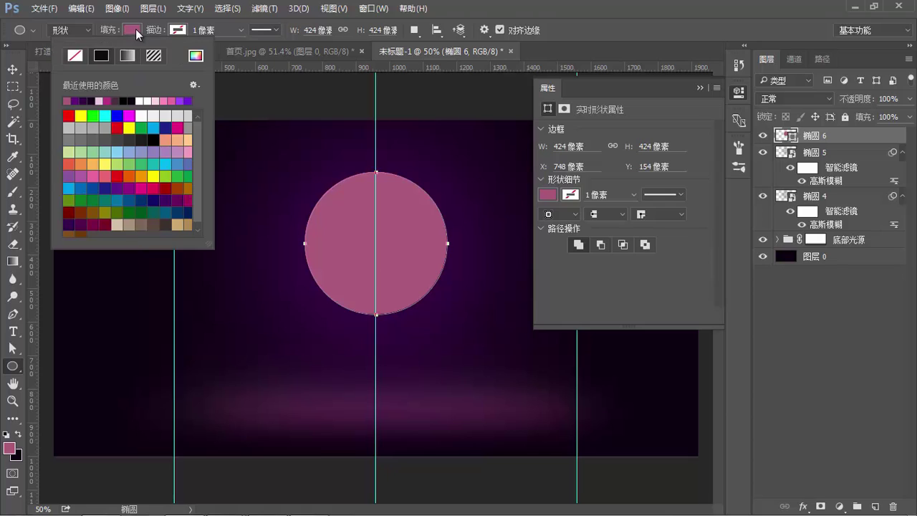
{"action": "left_click", "coordinate": [195, 56]}
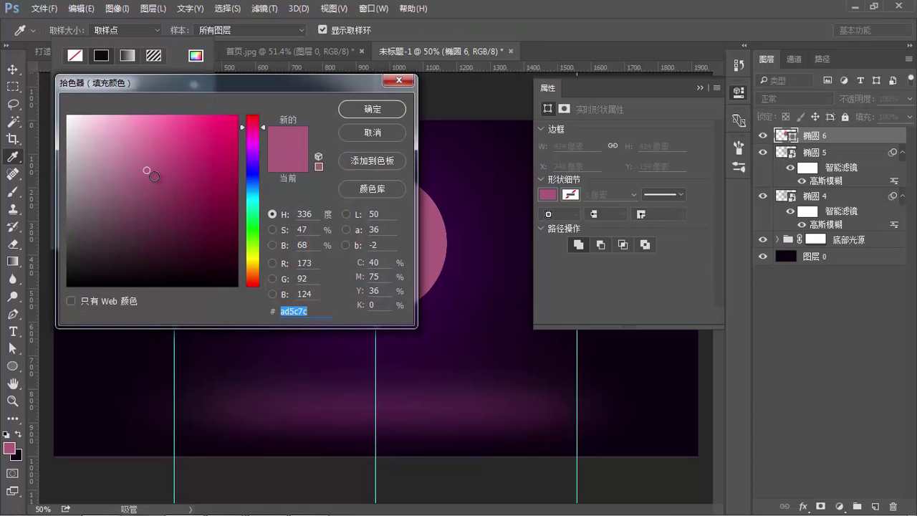
{"action": "left_click_drag", "start_coordinate": [154, 177], "coordinate": [172, 162]}
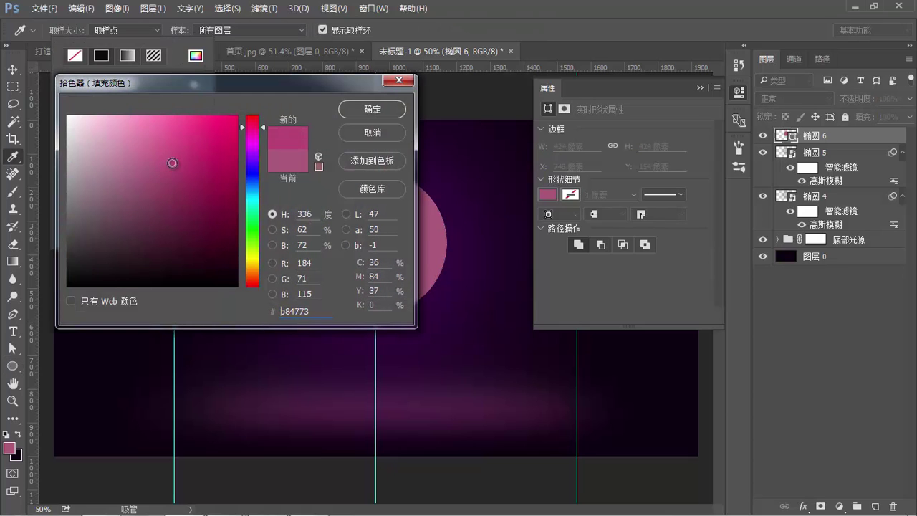
{"action": "left_click", "coordinate": [355, 111]}
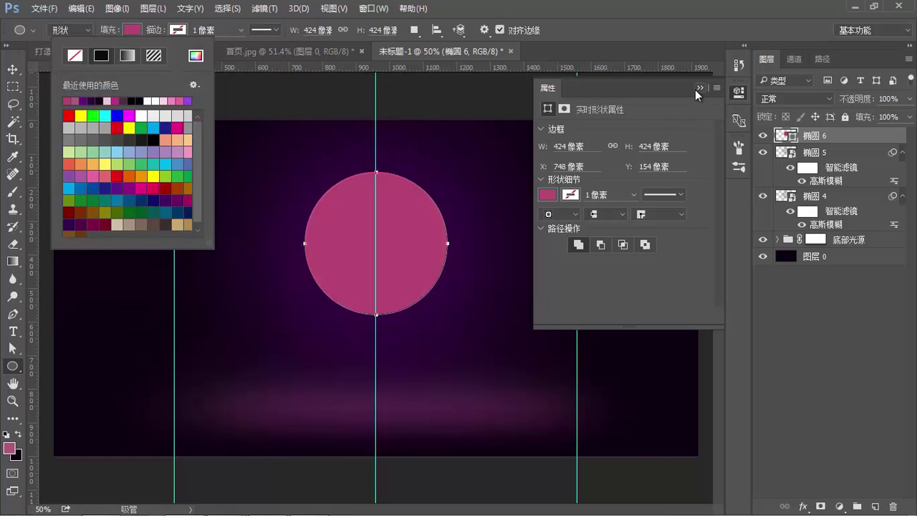
{"action": "left_click", "coordinate": [696, 89]}
Blur 椭圆 6 as a smart object at 309.2 px, checking the reference page.
{"action": "left_click", "coordinate": [264, 8]}
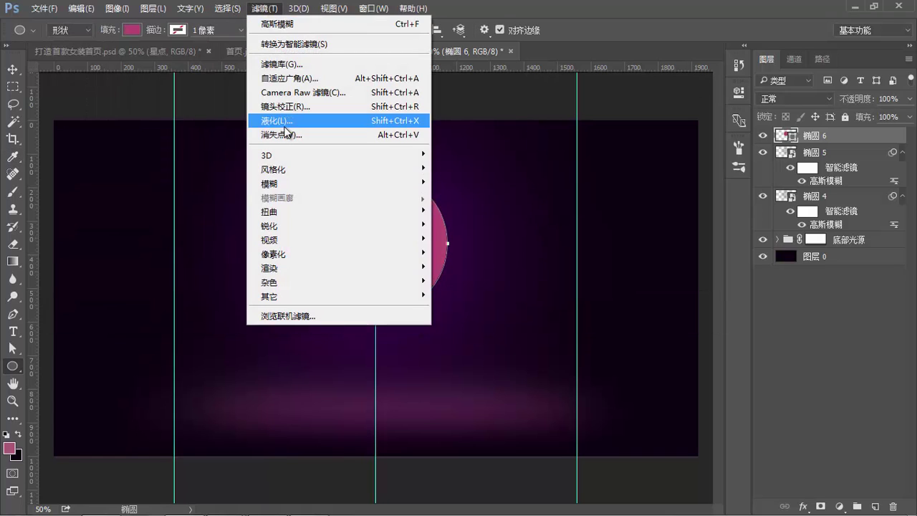
{"action": "mouse_move", "coordinate": [336, 184]}
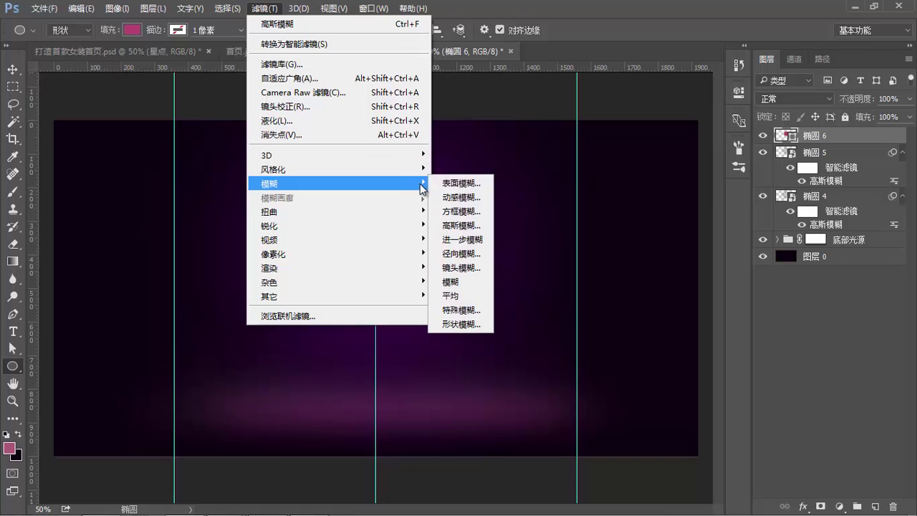
{"action": "left_click", "coordinate": [460, 224]}
{"action": "left_click", "coordinate": [477, 210]}
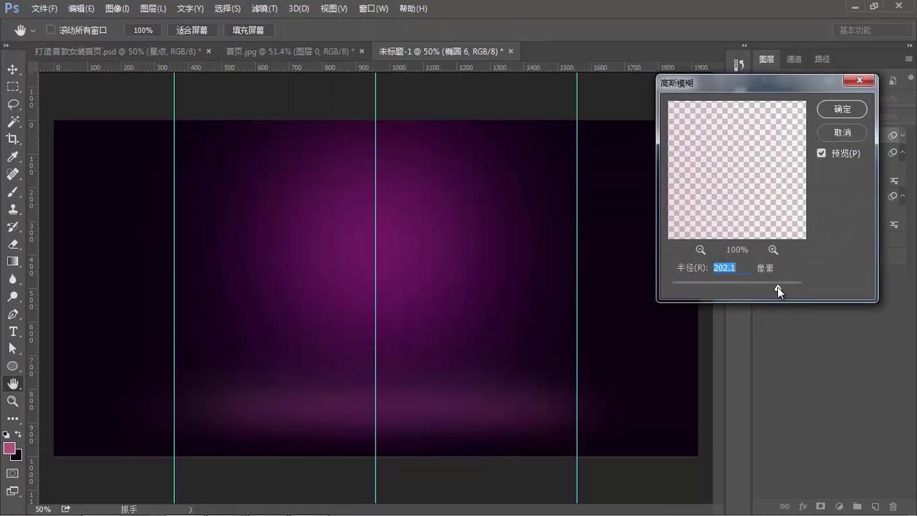
{"action": "left_click_drag", "start_coordinate": [779, 286], "coordinate": [781, 290]}
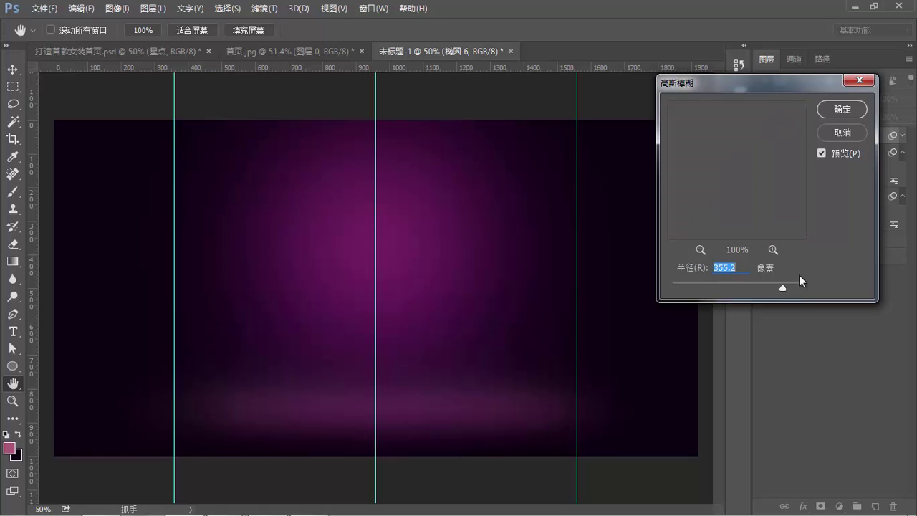
{"action": "left_click_drag", "start_coordinate": [782, 288], "coordinate": [782, 287]}
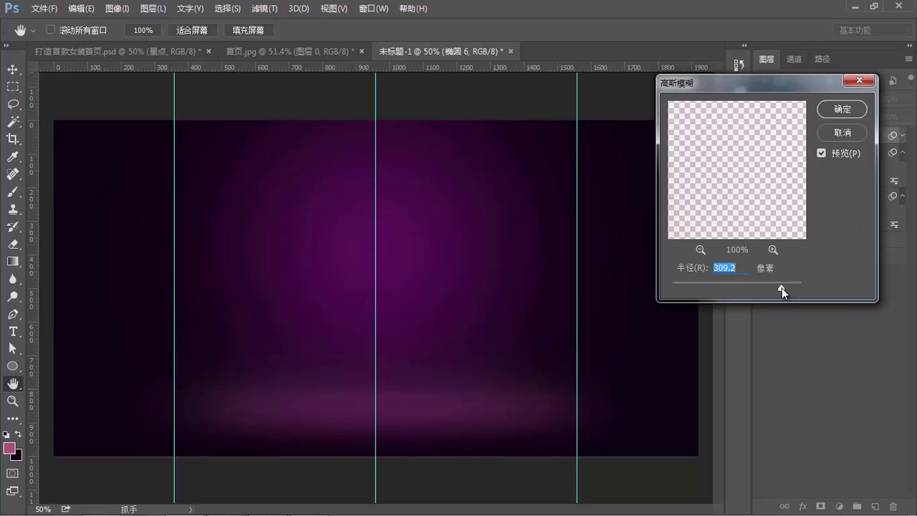
{"action": "left_click", "coordinate": [859, 106]}
{"action": "left_click", "coordinate": [292, 52]}
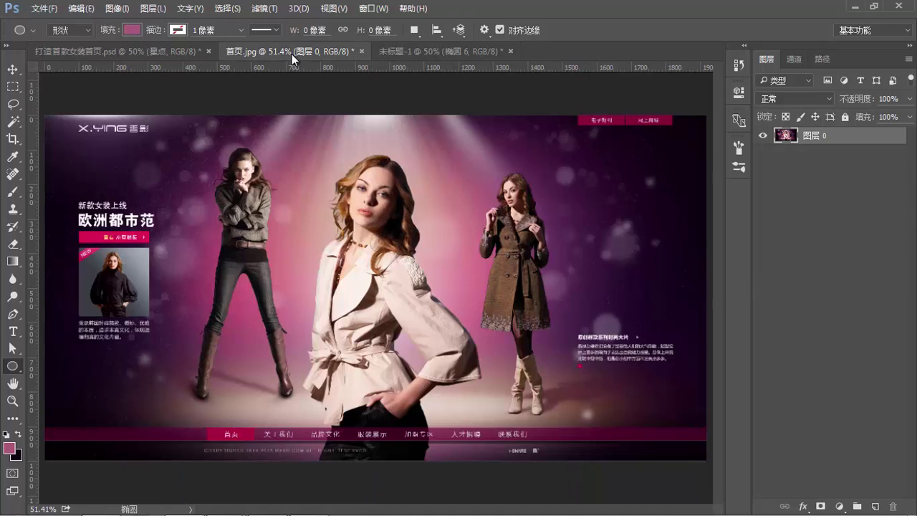
{"action": "left_click", "coordinate": [427, 50]}
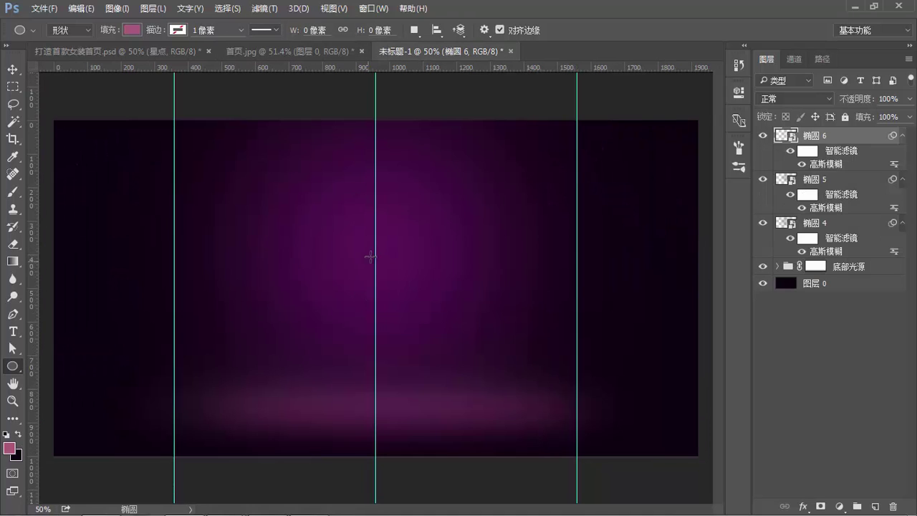
Draw a 468 px circle around the middle guide and fill it bright pink da3476.
{"action": "mouse_move", "coordinate": [375, 240]}
{"action": "left_mouse_down"}
{"action": "mouse_move", "coordinate": [460, 328]}
{"action": "mouse_move", "coordinate": [454, 320]}
{"action": "left_mouse_up"}
{"action": "left_click", "coordinate": [132, 30]}
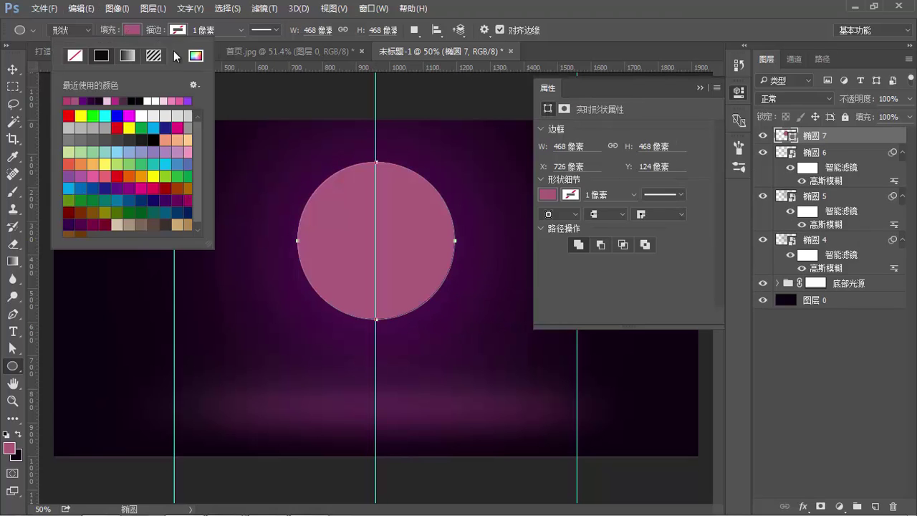
{"action": "left_click", "coordinate": [196, 55]}
{"action": "left_click", "coordinate": [189, 154]}
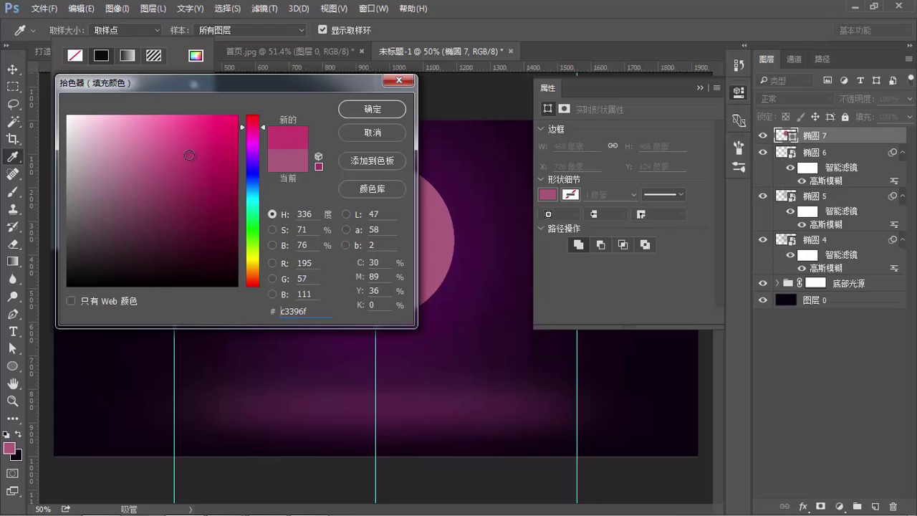
{"action": "left_click_drag", "start_coordinate": [189, 154], "coordinate": [197, 140]}
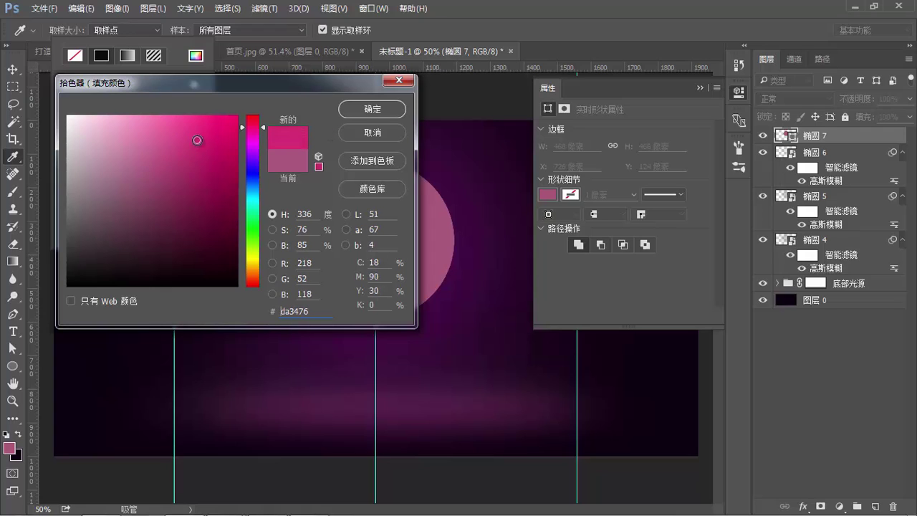
{"action": "left_click", "coordinate": [356, 112]}
{"action": "left_click", "coordinate": [698, 85]}
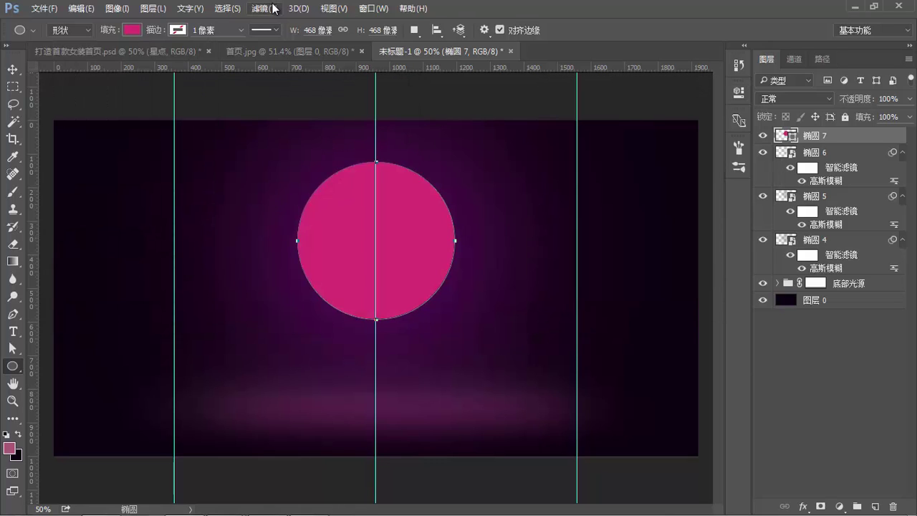
Blur the circle with a 263.1 px Gaussian Blur, then view the 首页.jpg reference.
{"action": "left_click", "coordinate": [262, 8]}
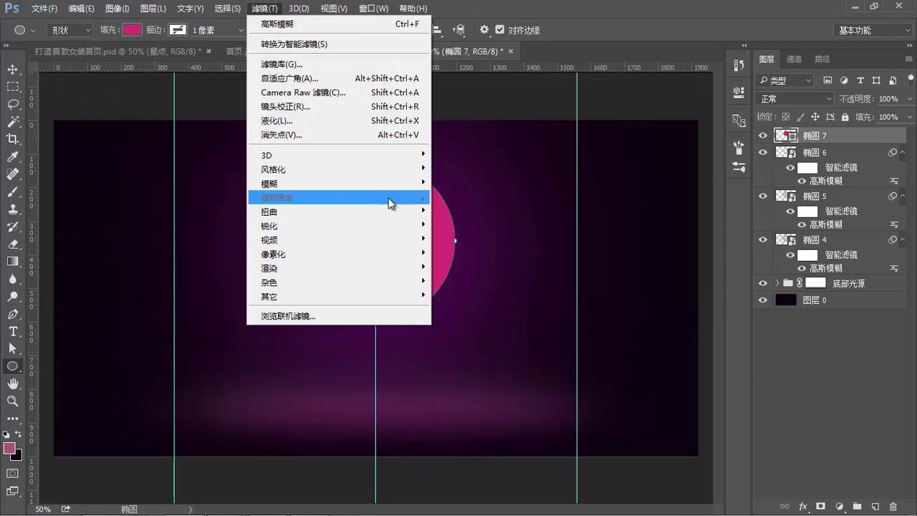
{"action": "left_click", "coordinate": [474, 228]}
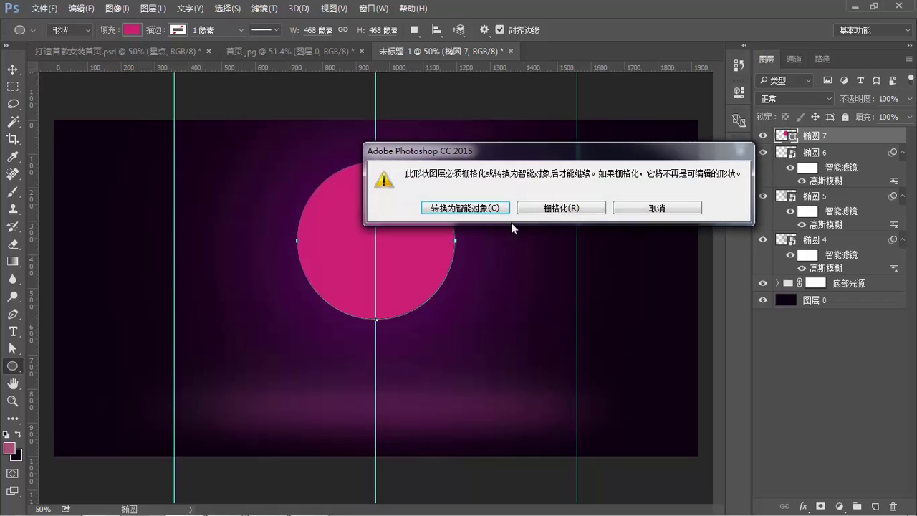
{"action": "left_click", "coordinate": [472, 209]}
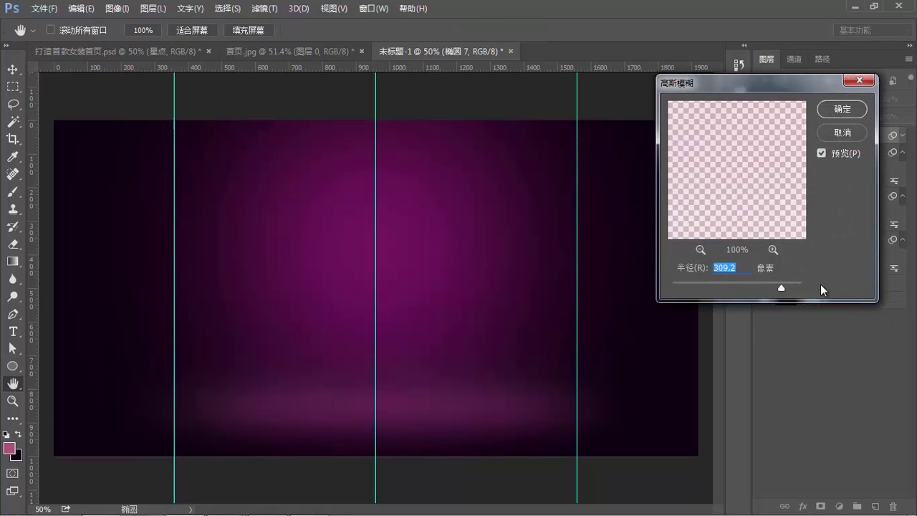
{"action": "left_click_drag", "start_coordinate": [782, 289], "coordinate": [780, 287]}
{"action": "left_click", "coordinate": [842, 109]}
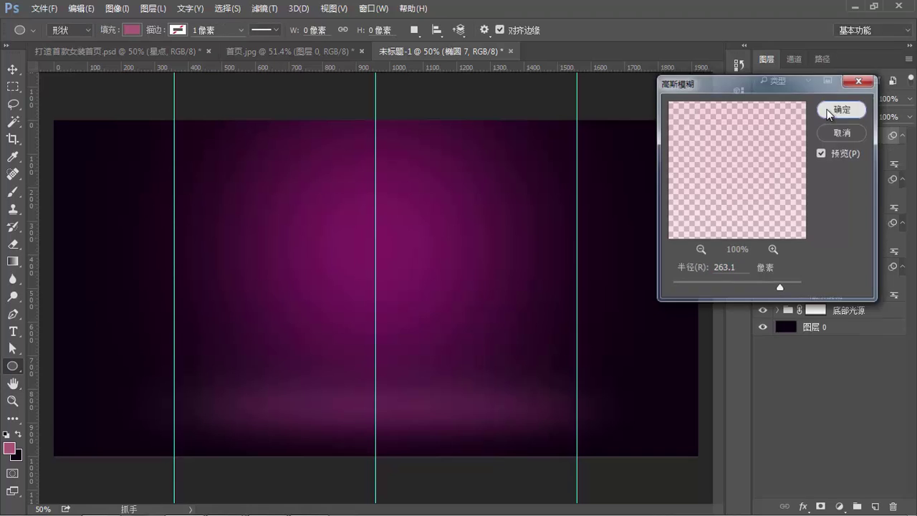
{"action": "left_click", "coordinate": [305, 50]}
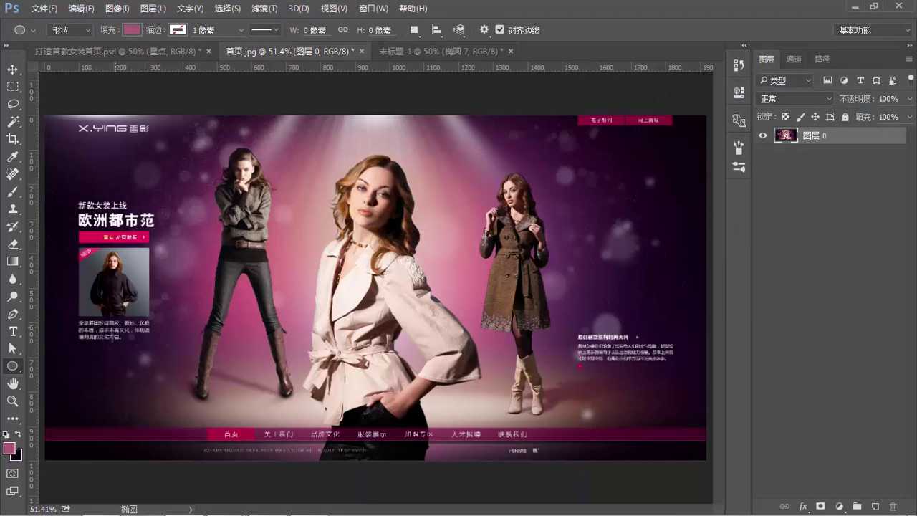
Sample light pink #d29091 from the reference as the foreground colour and return to the banner.
{"action": "left_click", "coordinate": [9, 448]}
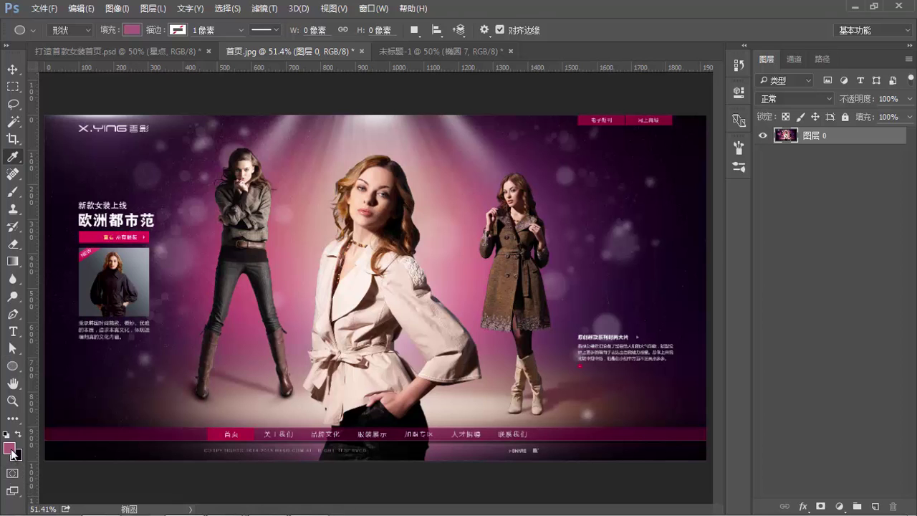
{"action": "left_click", "coordinate": [448, 202]}
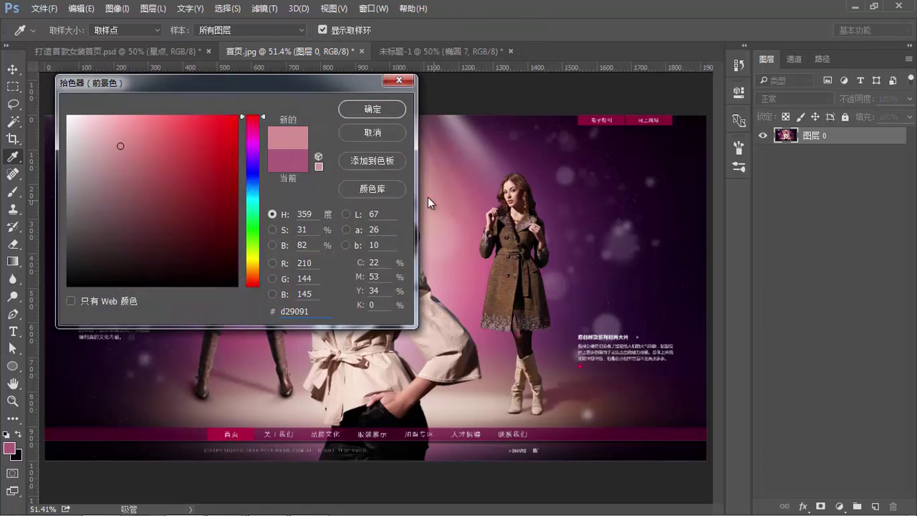
{"action": "left_click", "coordinate": [439, 51]}
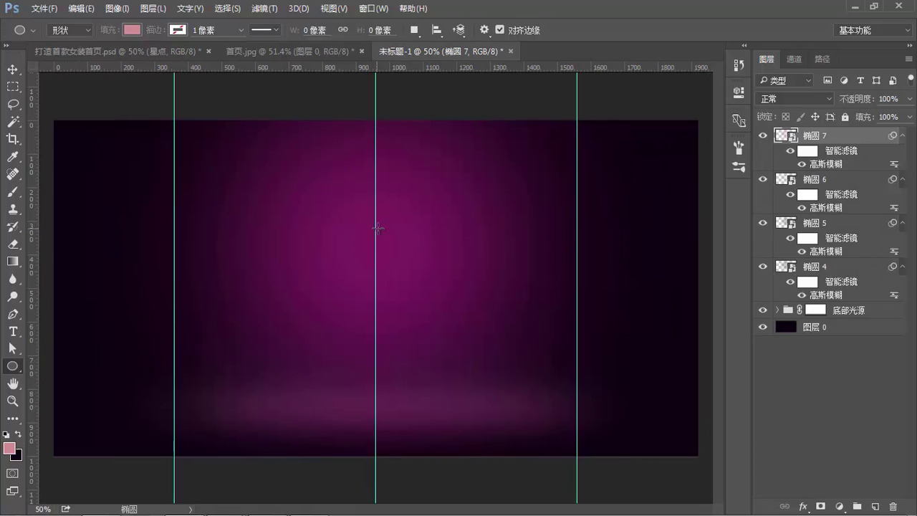
Draw circle 椭圆 8 around the centre guide and blur it with a 167.6 px Gaussian Blur.
{"action": "left_click", "coordinate": [376, 228]}
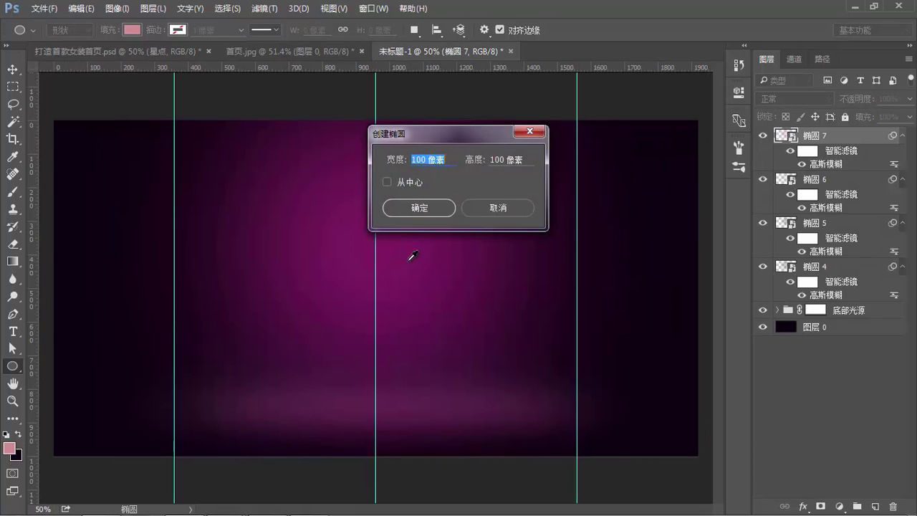
{"action": "left_click", "coordinate": [465, 213]}
{"action": "left_click_drag", "start_coordinate": [397, 262], "coordinate": [511, 342]}
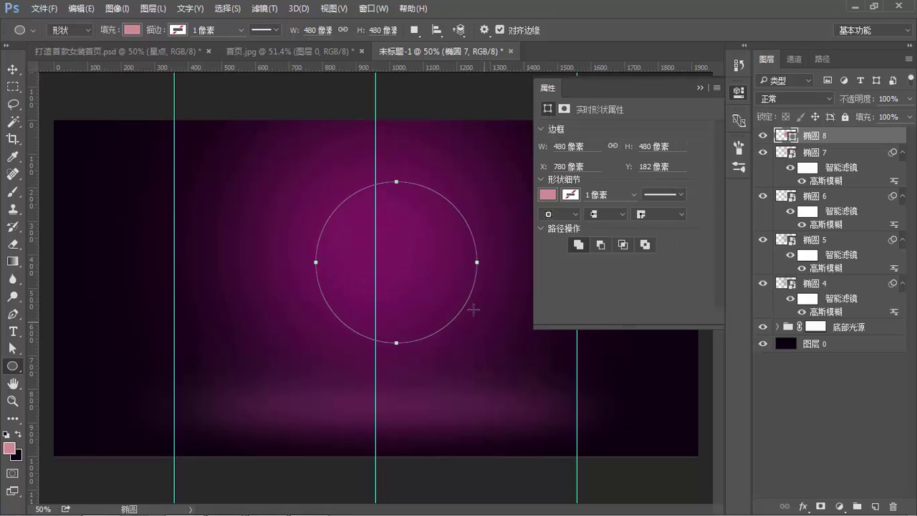
{"action": "left_click", "coordinate": [265, 10]}
{"action": "mouse_move", "coordinate": [269, 183]}
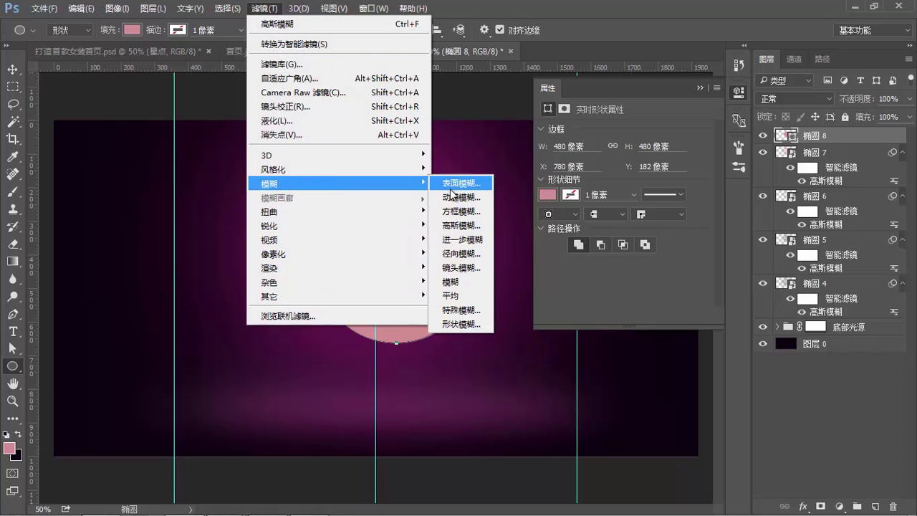
{"action": "left_click", "coordinate": [459, 225]}
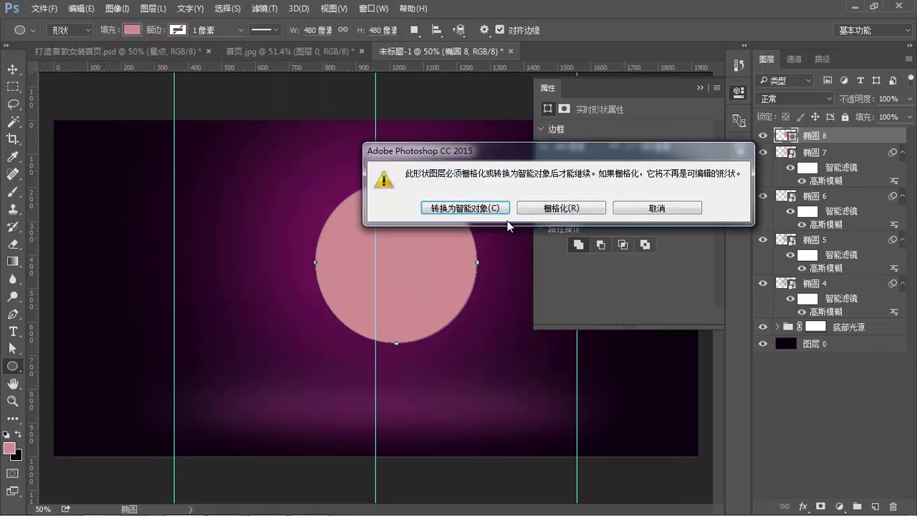
{"action": "left_click", "coordinate": [478, 207]}
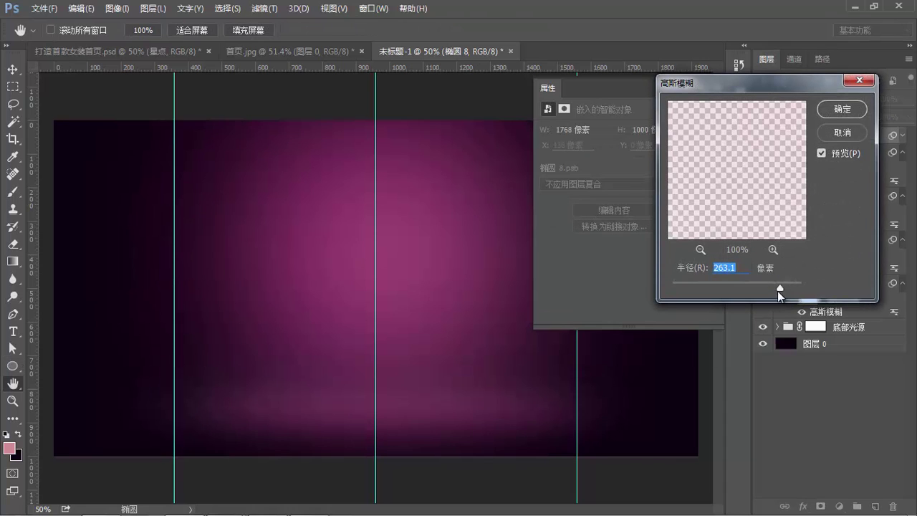
{"action": "left_click_drag", "start_coordinate": [779, 288], "coordinate": [773, 289]}
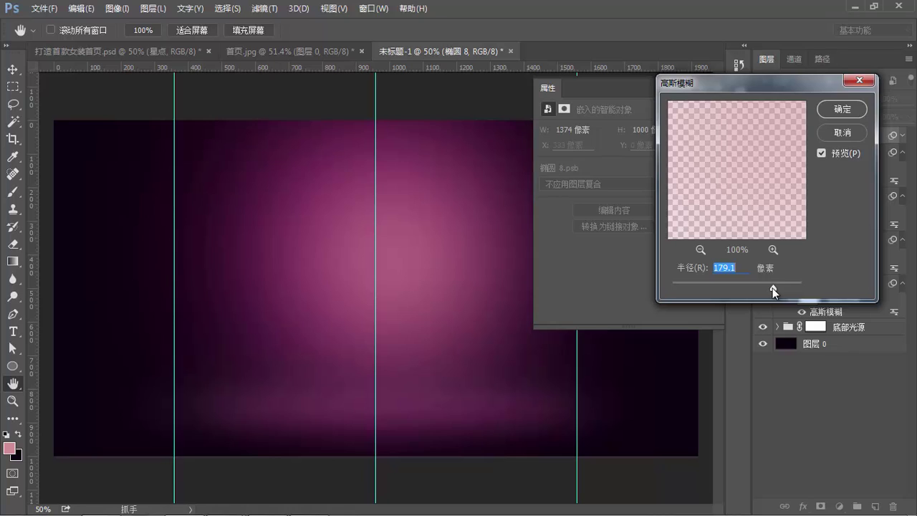
{"action": "left_click_drag", "start_coordinate": [772, 287], "coordinate": [772, 286]}
Apply the pending Gaussian Blur and set the foreground colour to a pale pink.
{"action": "left_click", "coordinate": [835, 114]}
{"action": "left_click", "coordinate": [699, 87]}
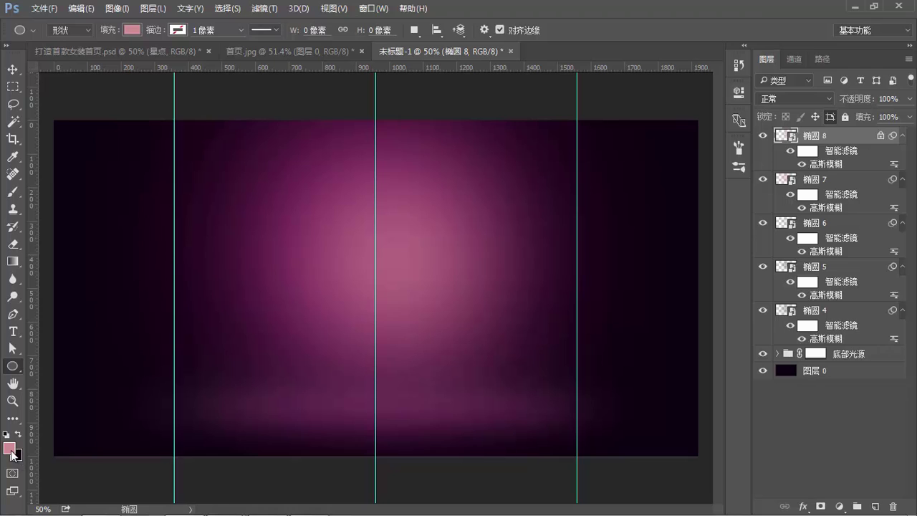
{"action": "left_click", "coordinate": [9, 448]}
{"action": "left_click_drag", "start_coordinate": [118, 141], "coordinate": [93, 119]}
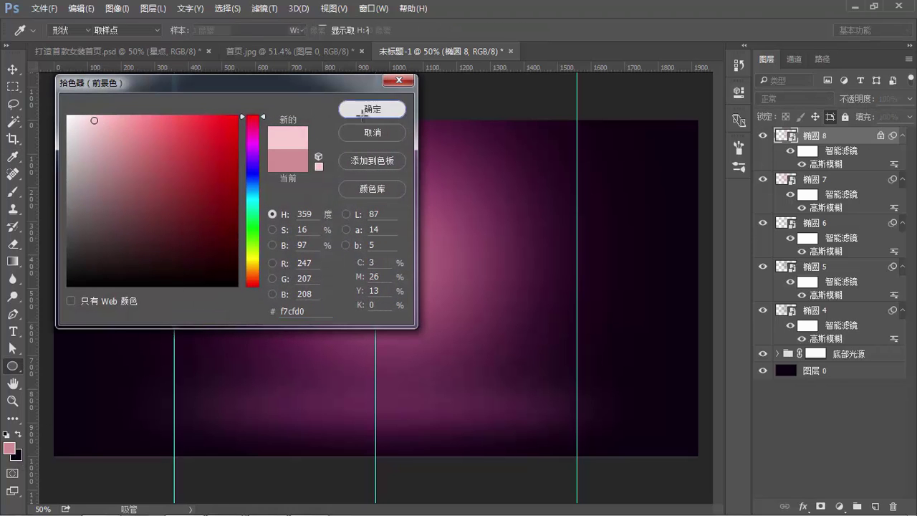
{"action": "left_click", "coordinate": [394, 109]}
Draw a 384 × 384 px circle, 椭圆 9, centred on the middle guide at X 768, Y 190.
{"action": "key", "text": "u"}
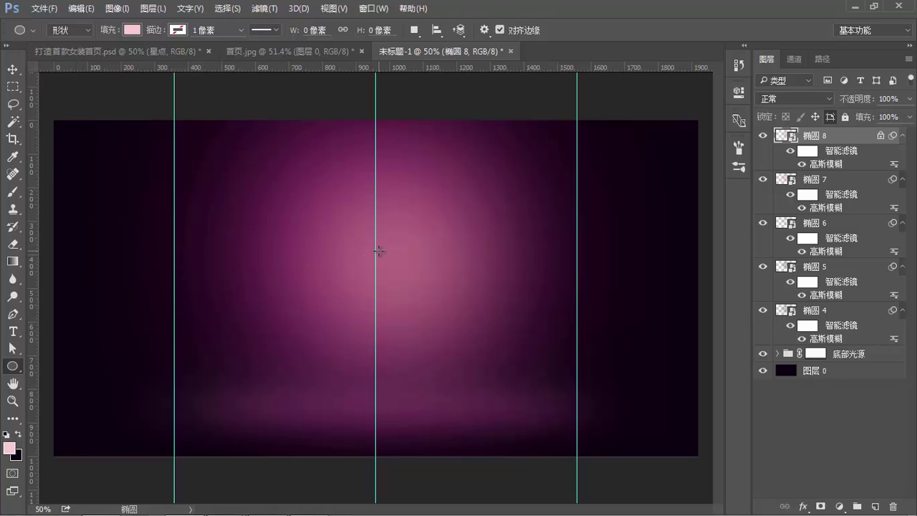
{"action": "left_click_drag", "start_coordinate": [377, 250], "coordinate": [404, 274]}
{"action": "left_click", "coordinate": [377, 255]}
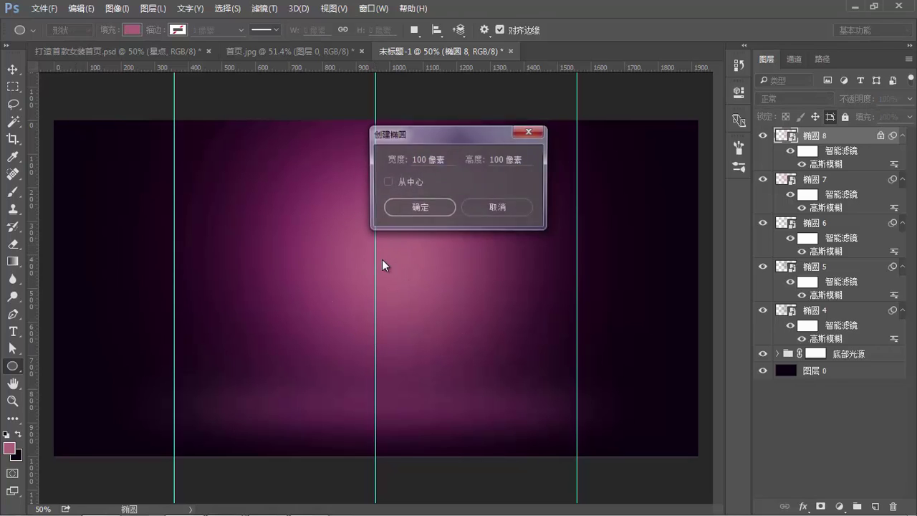
{"action": "left_click", "coordinate": [491, 209]}
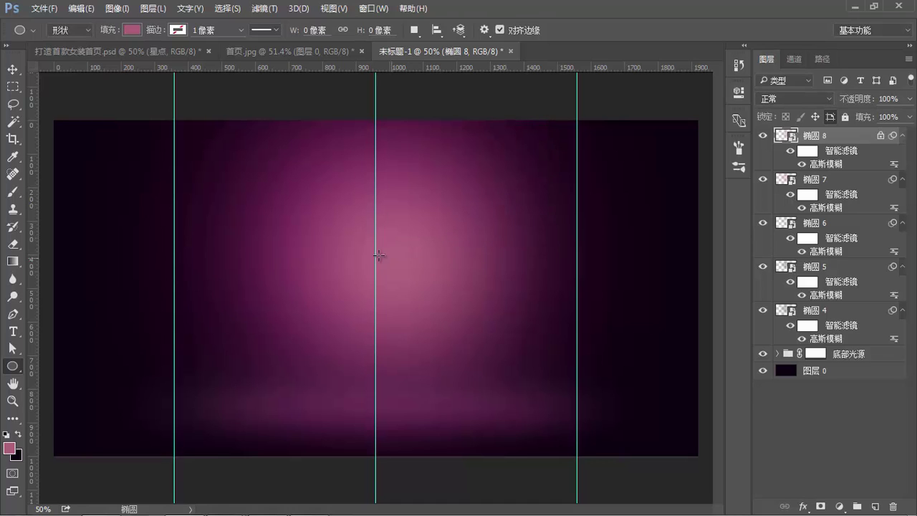
{"action": "left_click", "coordinate": [380, 248]}
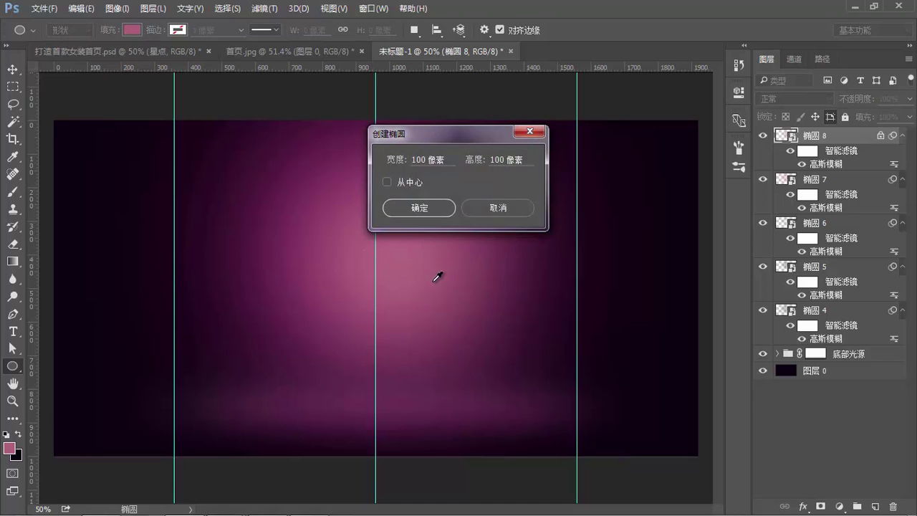
{"action": "left_click", "coordinate": [504, 210]}
{"action": "left_click", "coordinate": [370, 271]}
{"action": "left_click", "coordinate": [491, 208]}
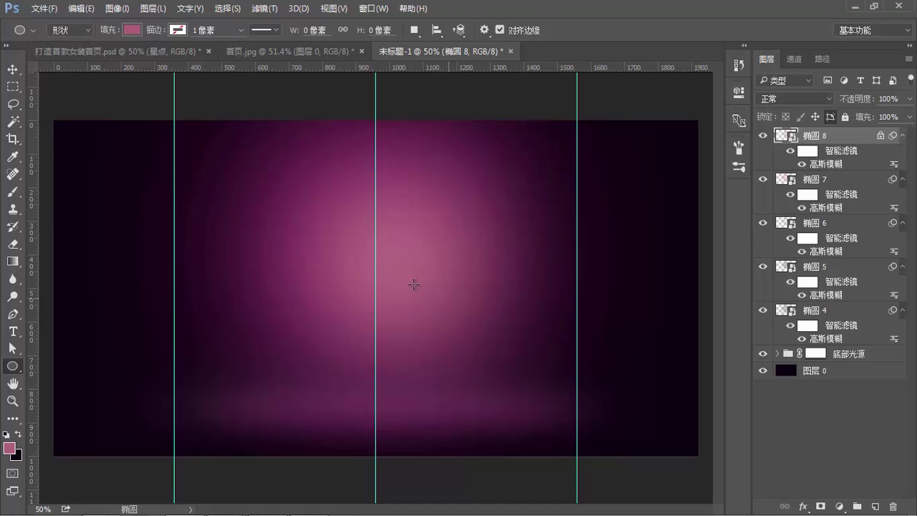
{"action": "mouse_move", "coordinate": [378, 249]}
{"action": "left_mouse_down"}
{"action": "mouse_move", "coordinate": [501, 333]}
{"action": "mouse_move", "coordinate": [478, 313]}
{"action": "left_mouse_up"}
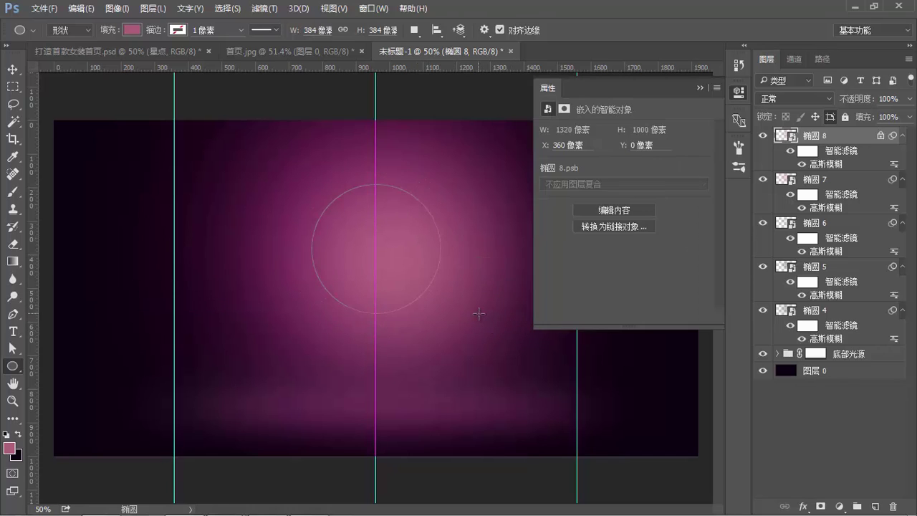
Fill 椭圆 9 light pink and blur it as a smart object with a roughly 150 px Gaussian Blur.
{"action": "left_click", "coordinate": [130, 32]}
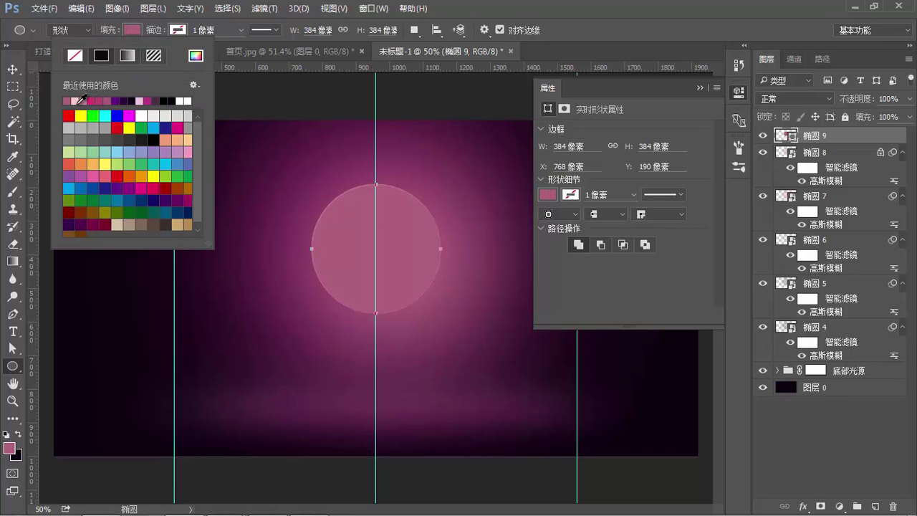
{"action": "left_click", "coordinate": [76, 102]}
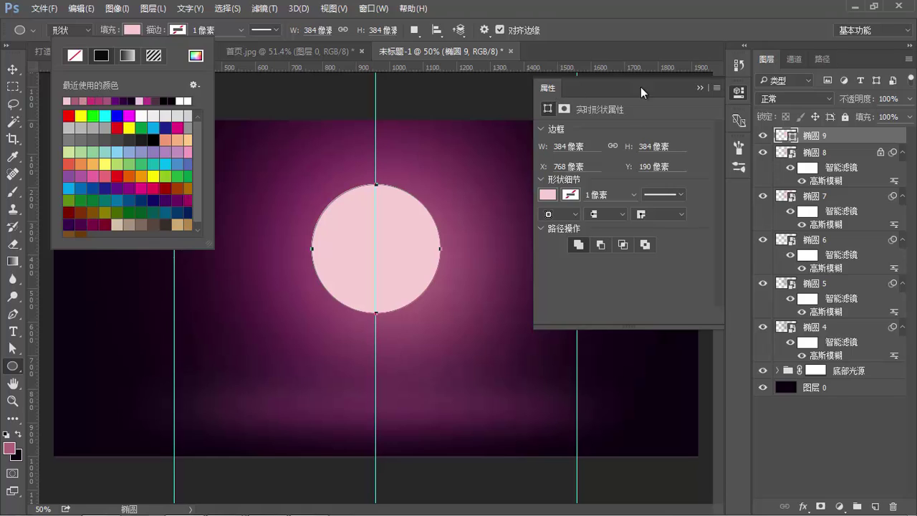
{"action": "left_click", "coordinate": [696, 88]}
{"action": "left_click", "coordinate": [263, 8]}
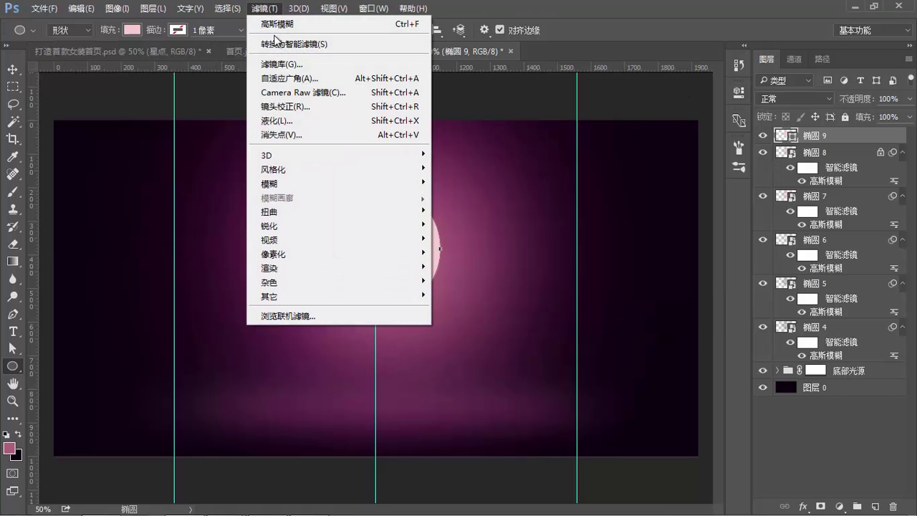
{"action": "mouse_move", "coordinate": [336, 183]}
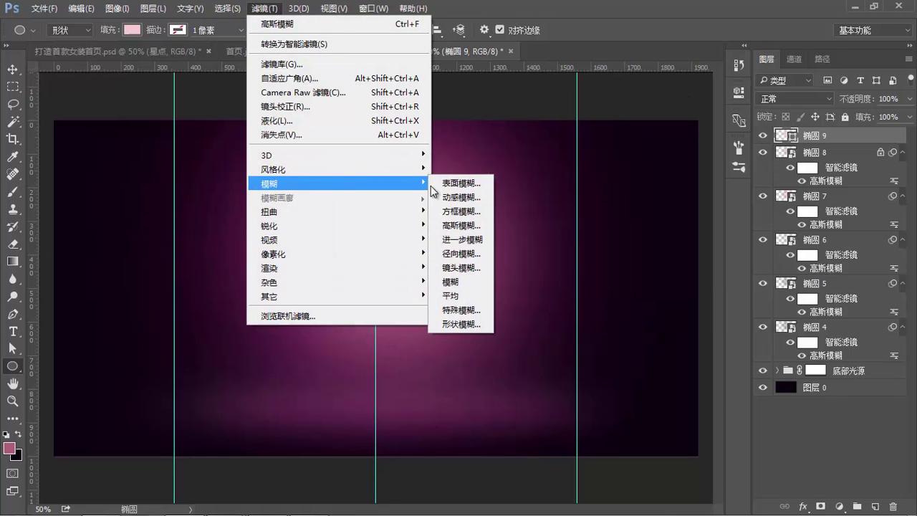
{"action": "left_click", "coordinate": [467, 226]}
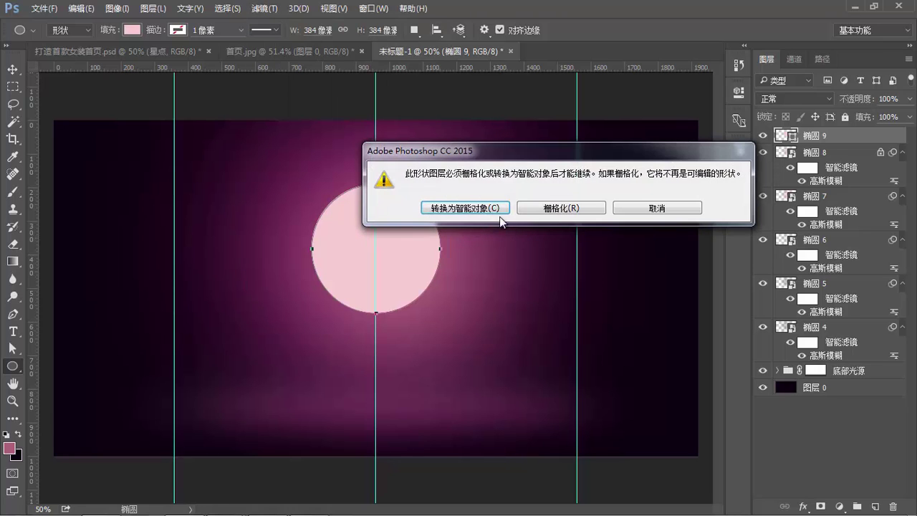
{"action": "left_click", "coordinate": [467, 208]}
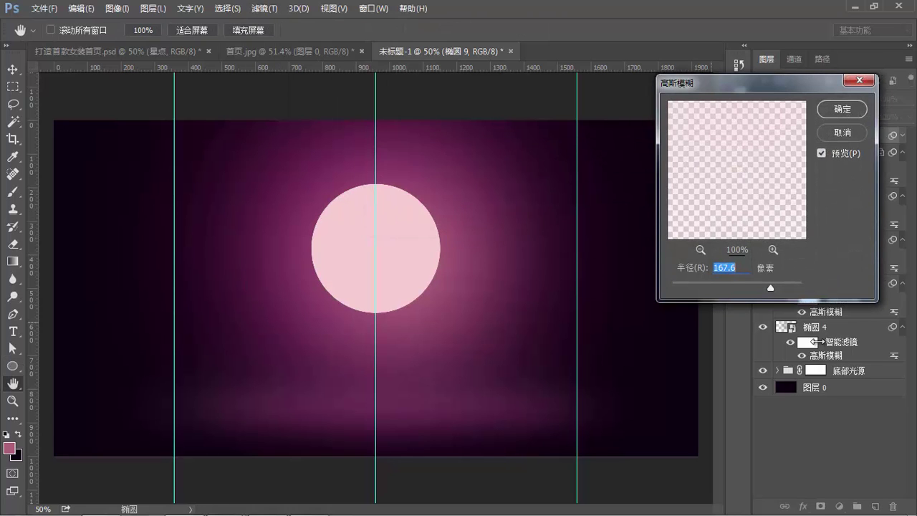
{"action": "mouse_move", "coordinate": [778, 290]}
{"action": "left_mouse_down"}
{"action": "mouse_move", "coordinate": [759, 289]}
{"action": "mouse_move", "coordinate": [766, 285]}
{"action": "left_mouse_up"}
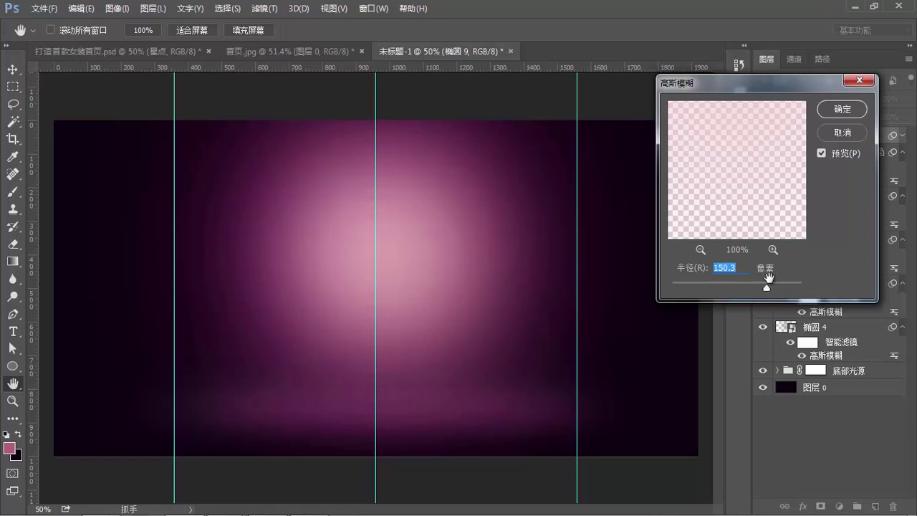
{"action": "left_click", "coordinate": [843, 111]}
Check the 首页.jpg reference, return to 未标题-1, and select layers 椭圆 4 through 椭圆 9.
{"action": "key", "text": "v"}
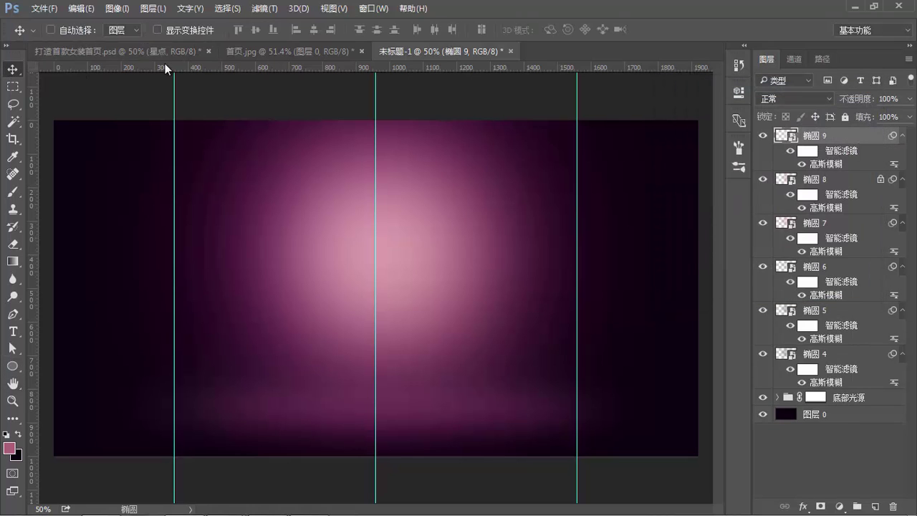
{"action": "left_click", "coordinate": [289, 52]}
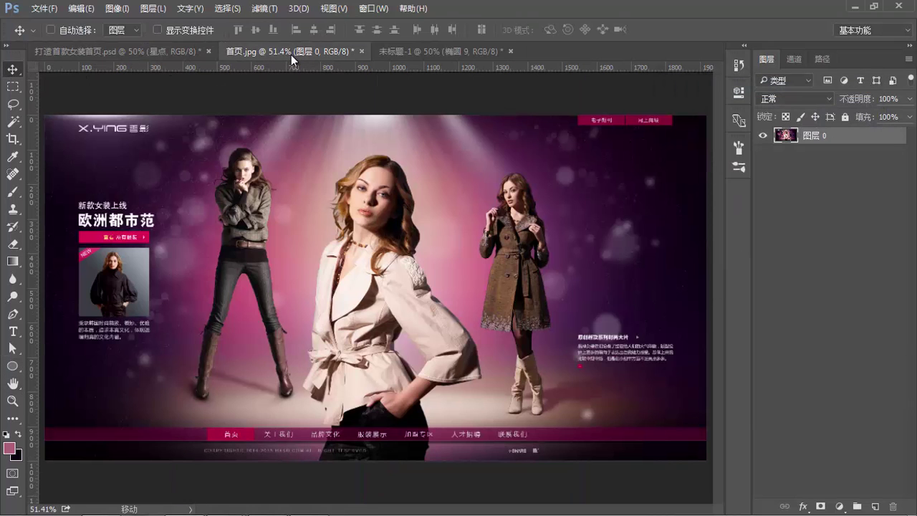
{"action": "left_click", "coordinate": [430, 54]}
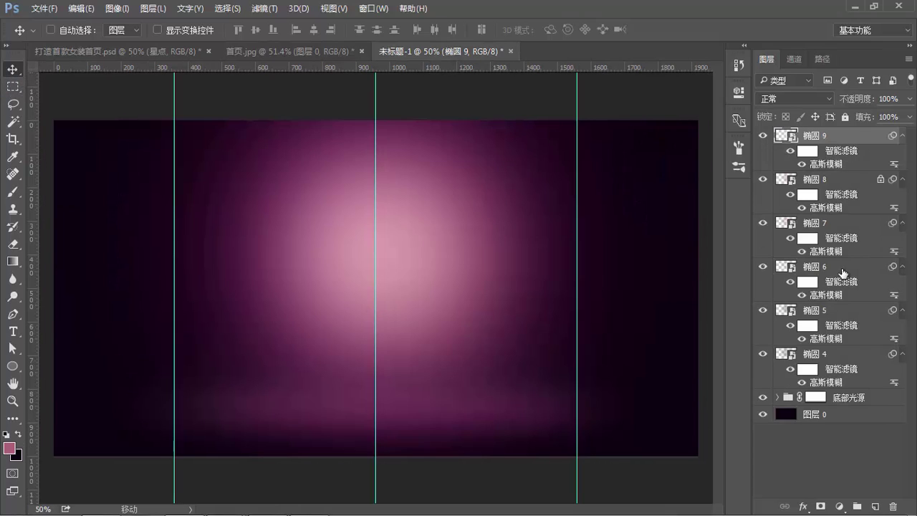
{"action": "left_click", "coordinate": [827, 356], "text": "shift"}
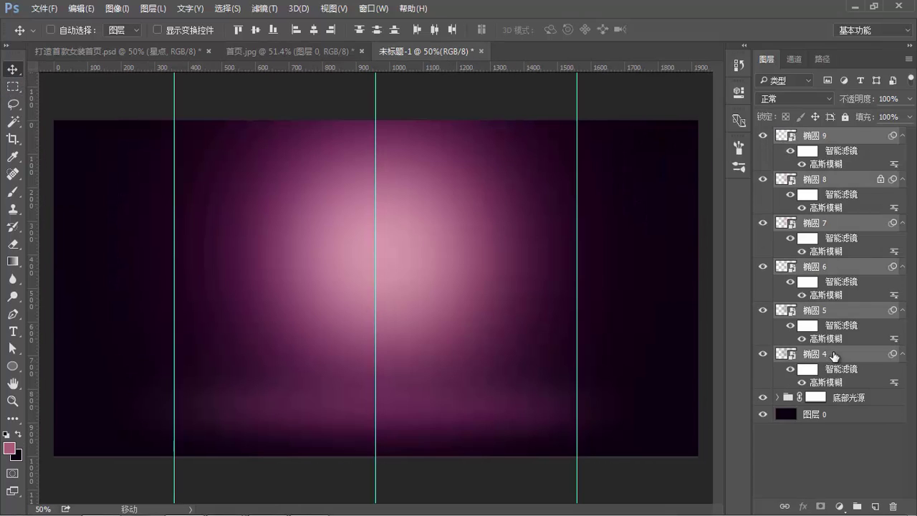
Group the six blurred circle layers and rename the group 背景光源.
{"action": "key", "text": "ctrl+g"}
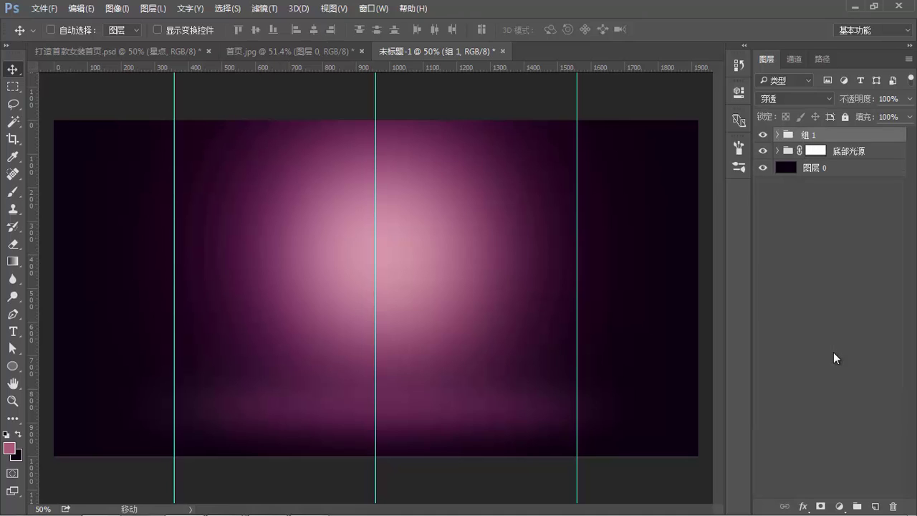
{"action": "left_click", "coordinate": [762, 135]}
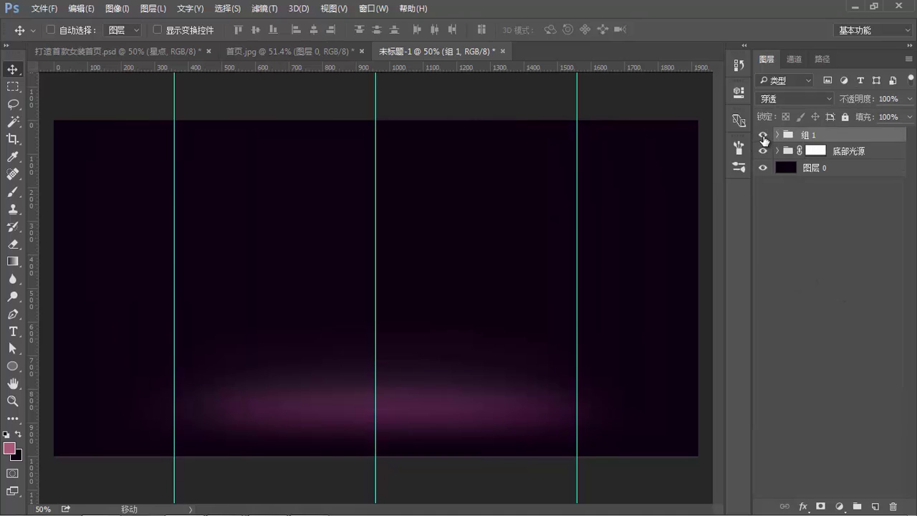
{"action": "left_click", "coordinate": [762, 134]}
{"action": "double_click", "coordinate": [808, 135]}
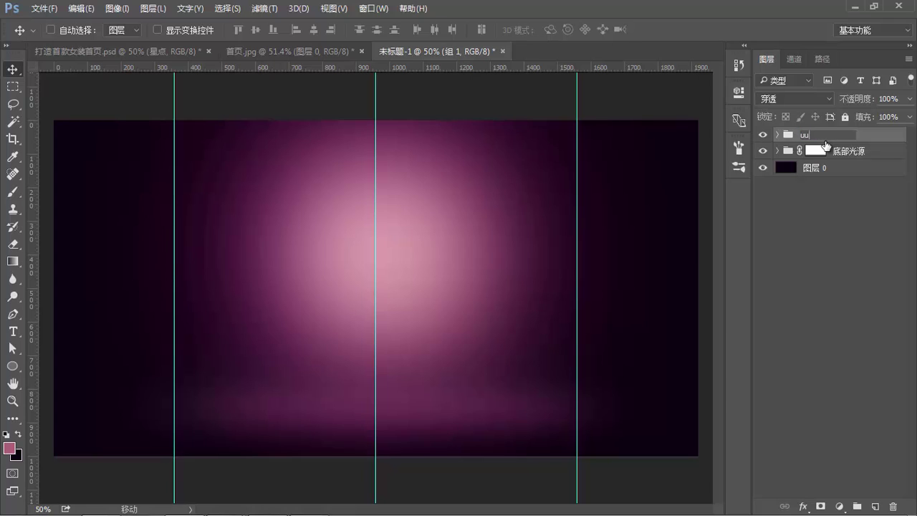
{"action": "type", "text": "背"}
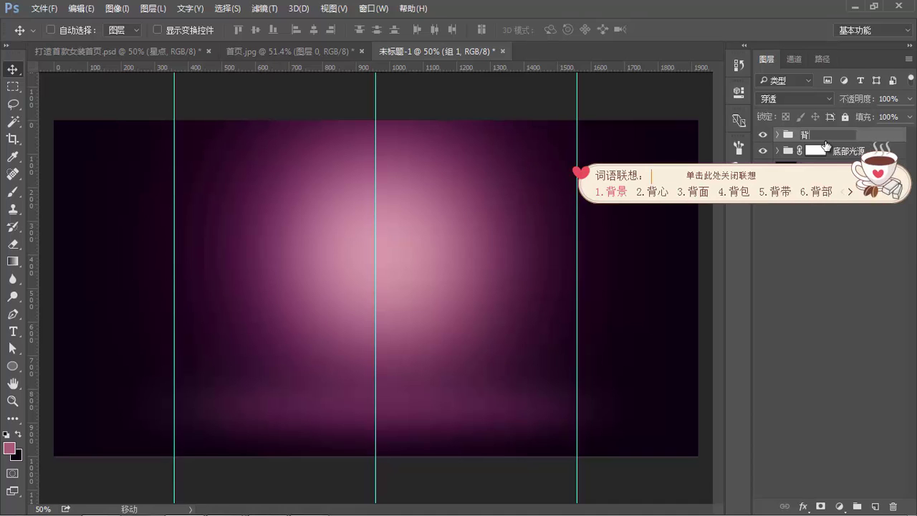
{"action": "type", "text": "景"}
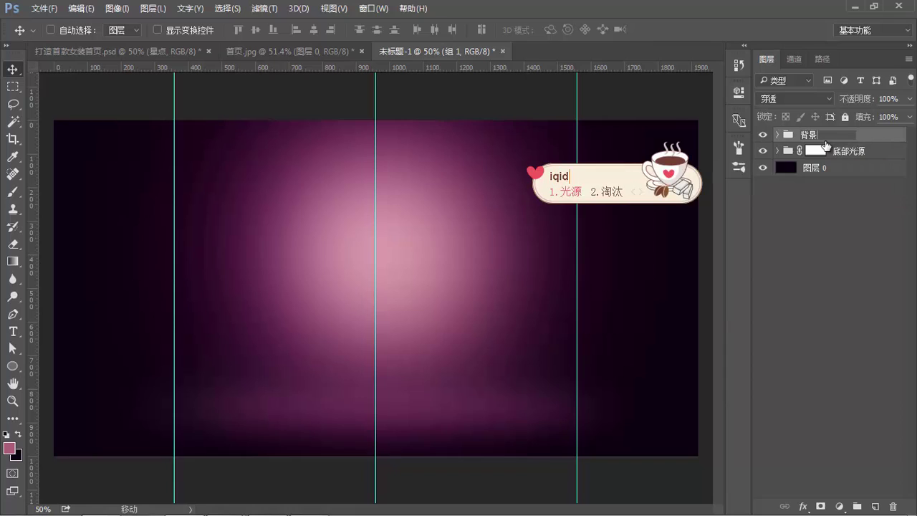
{"action": "type", "text": "光源"}
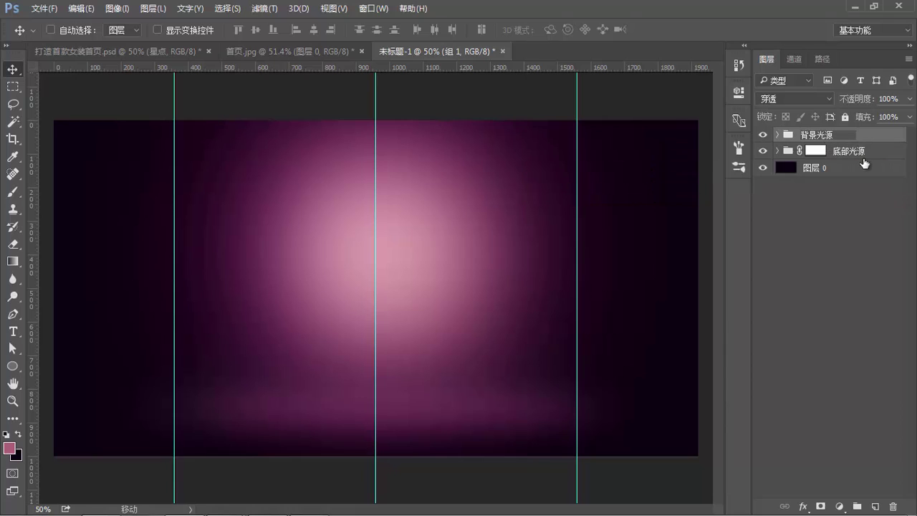